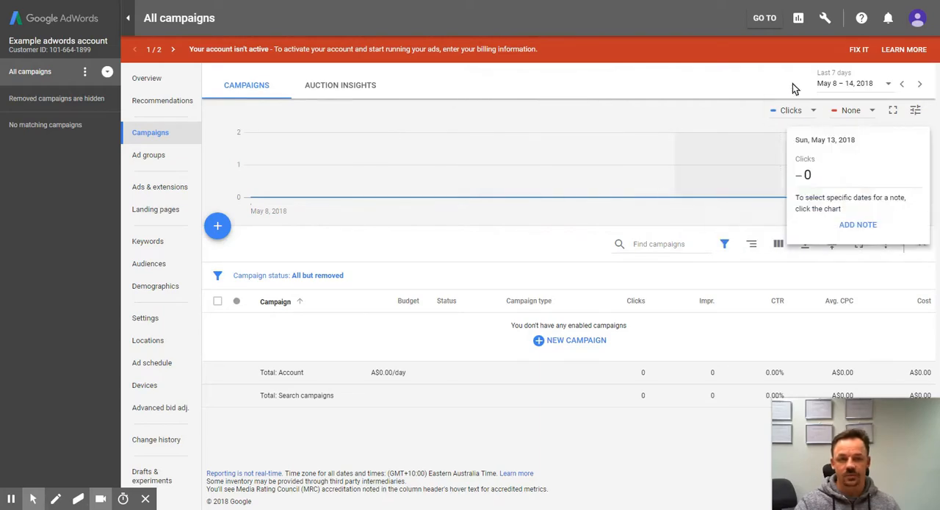
Step: Return to the previous AdWords interface and save the email preferences with Newsletters and Customized help and performance suggestions turned off
click(828, 20)
click(852, 47)
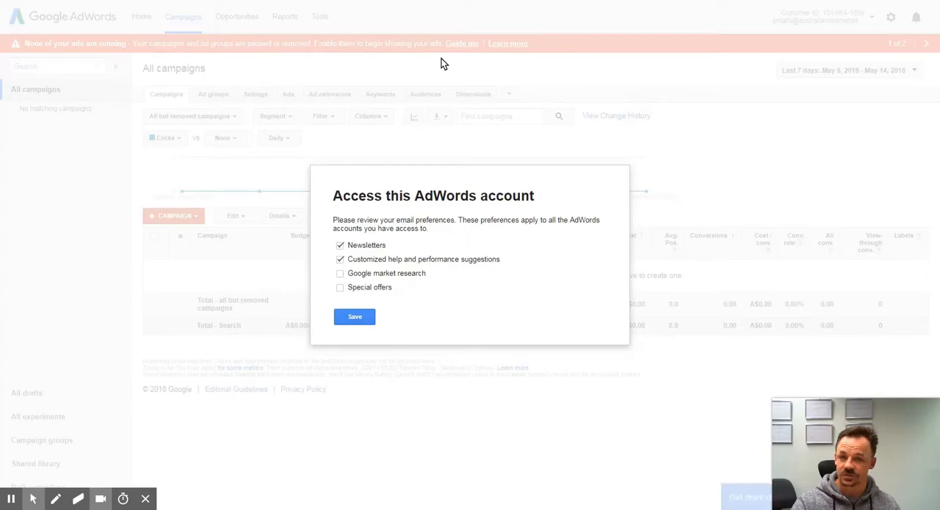
click(340, 259)
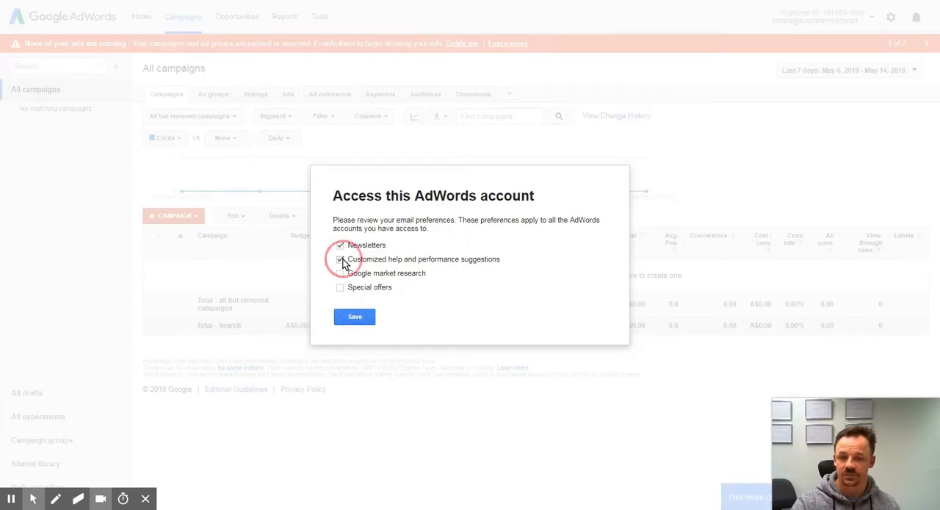
click(340, 244)
click(355, 315)
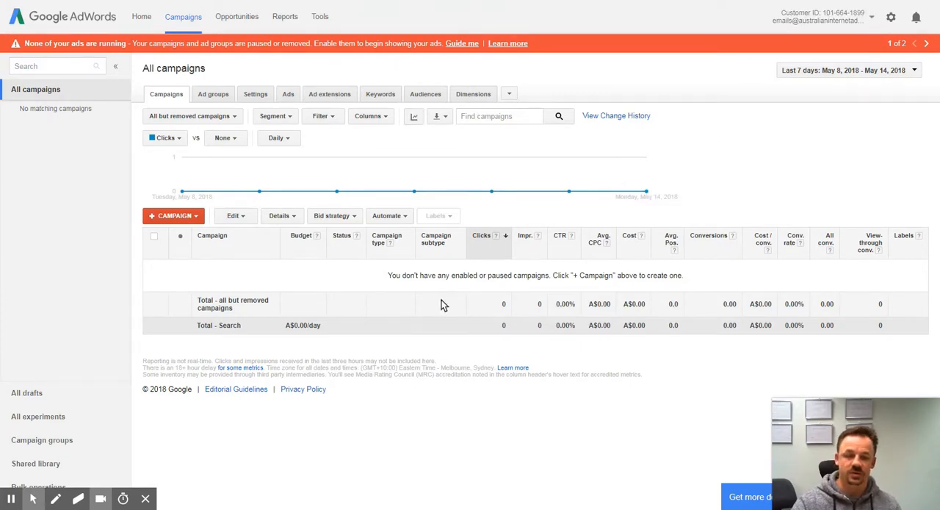
Step: Switch the account back to the new, faster AdWords interface
click(891, 19)
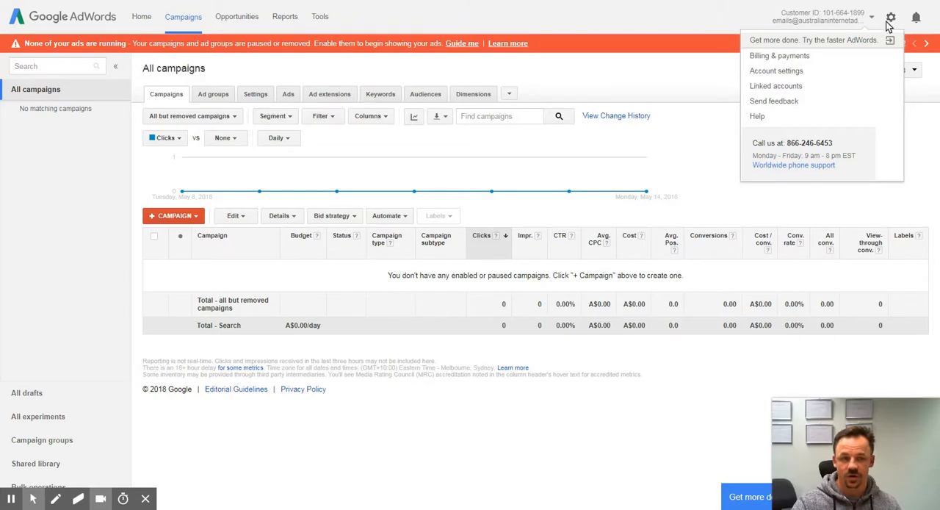
click(743, 13)
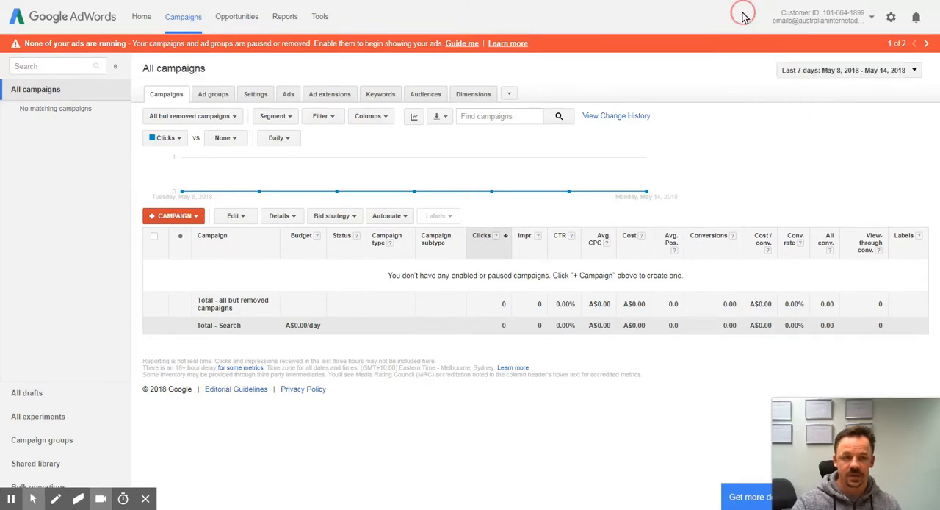
click(892, 20)
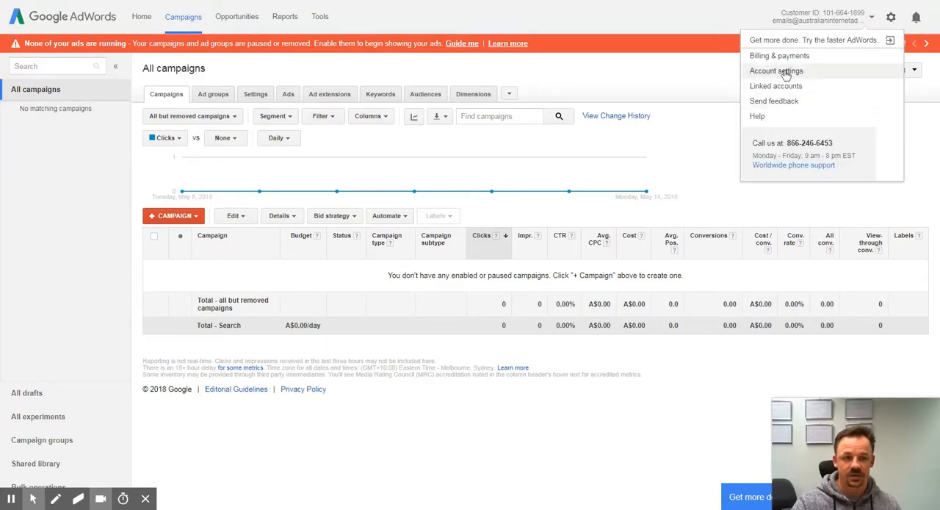
click(843, 42)
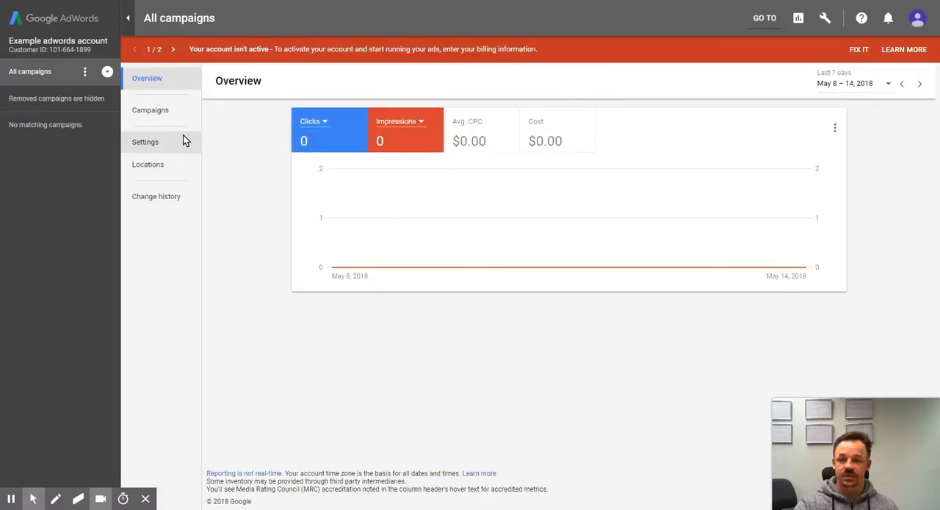
Step: Start a new campaign from the Campaigns page with Search as the campaign type
click(160, 115)
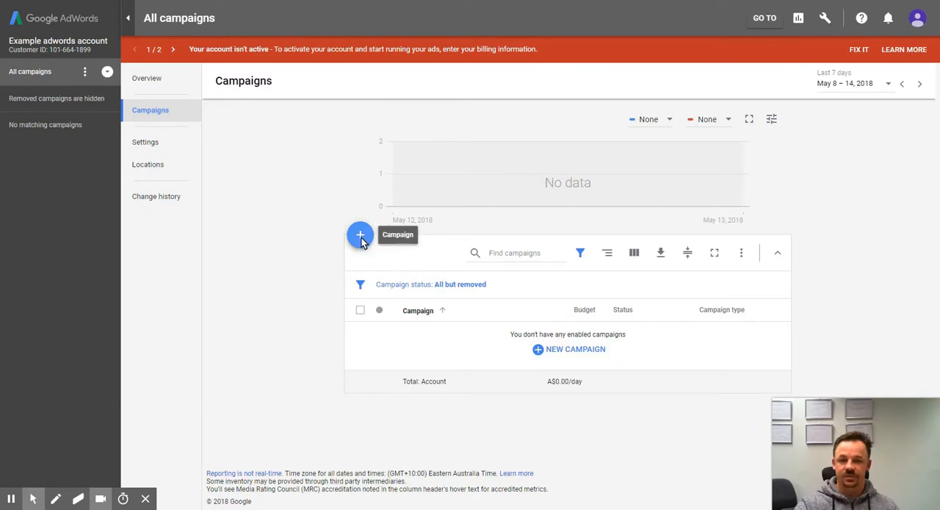
click(571, 350)
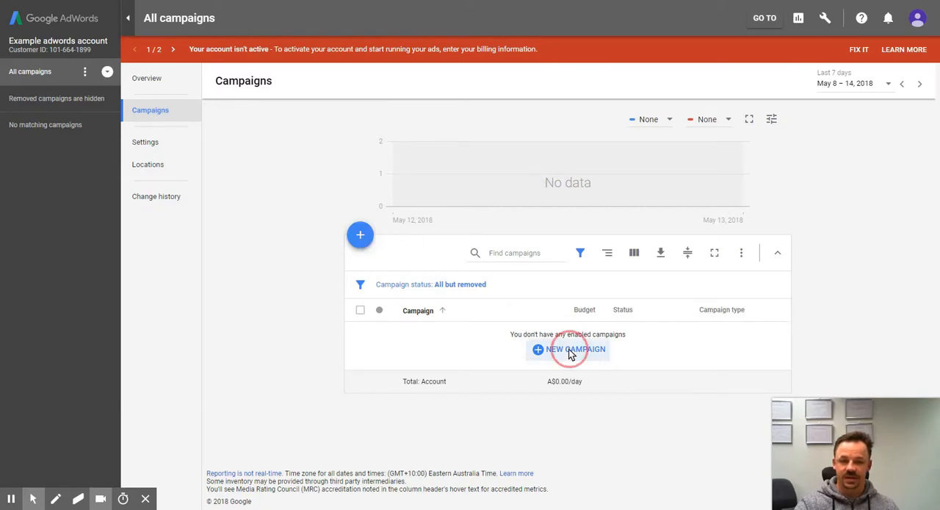
click(588, 387)
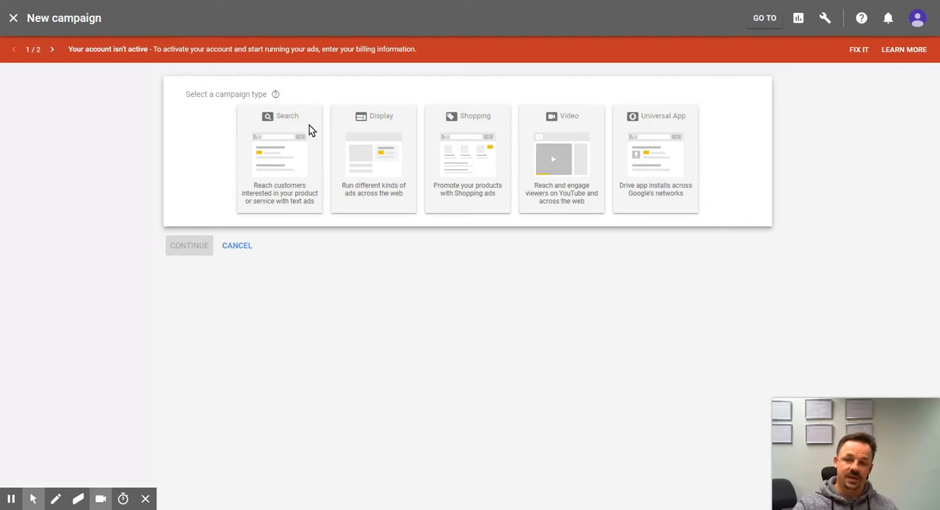
click(284, 154)
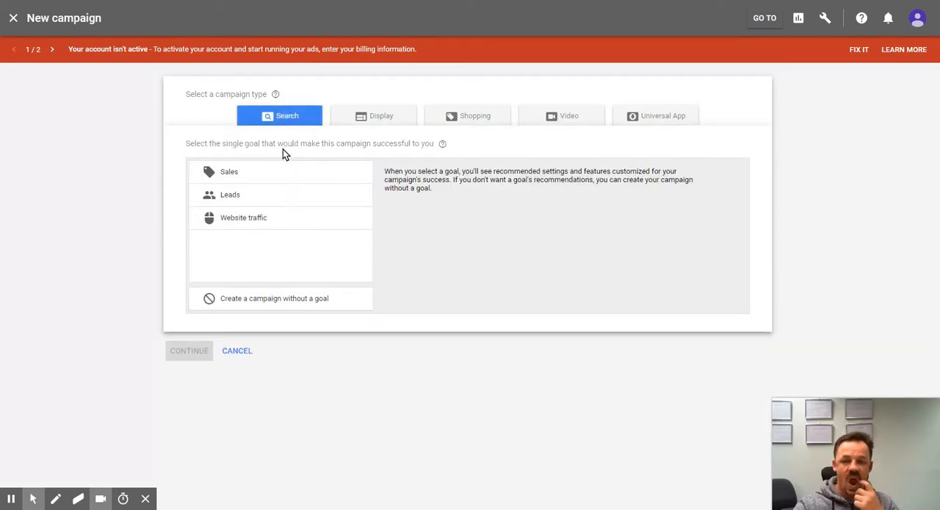
Step: Compare the descriptions of the Sales, Leads and Website traffic goals for the Search campaign
click(252, 171)
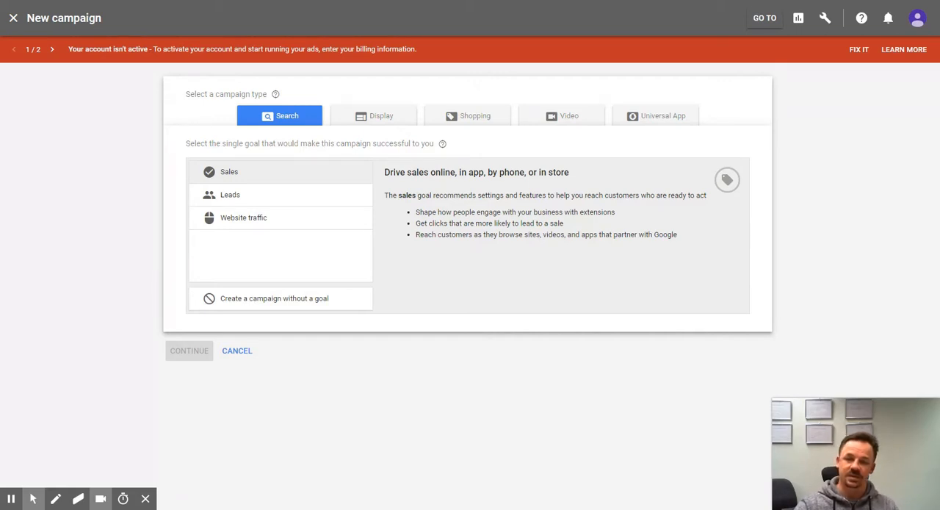
click(237, 119)
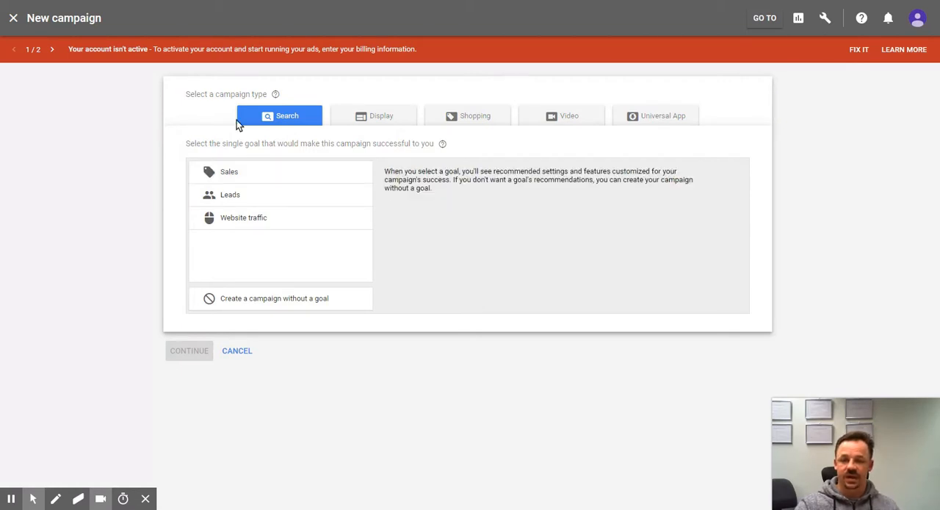
click(243, 175)
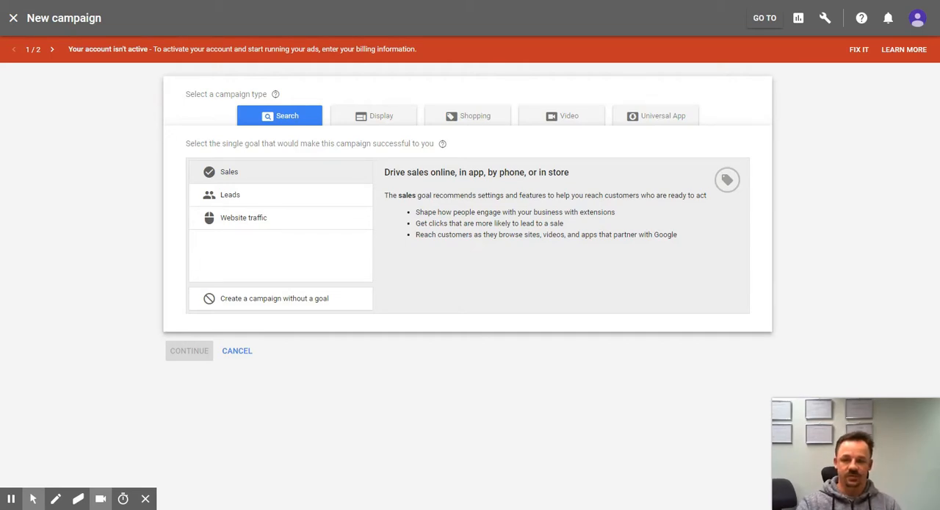
click(249, 198)
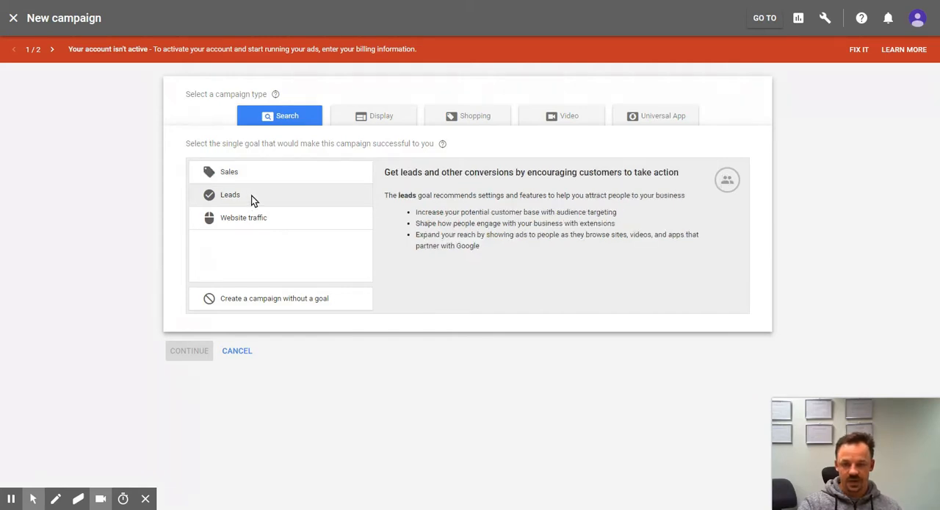
click(255, 172)
click(251, 198)
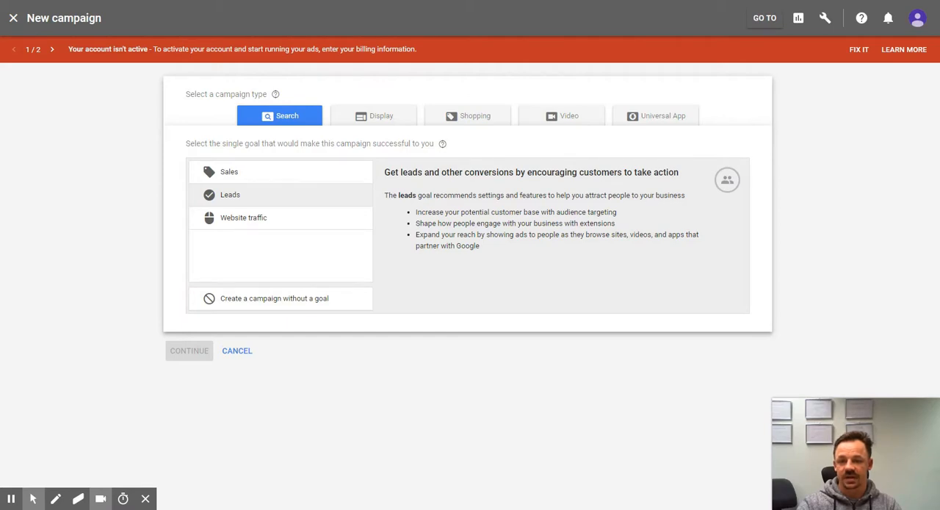
click(241, 219)
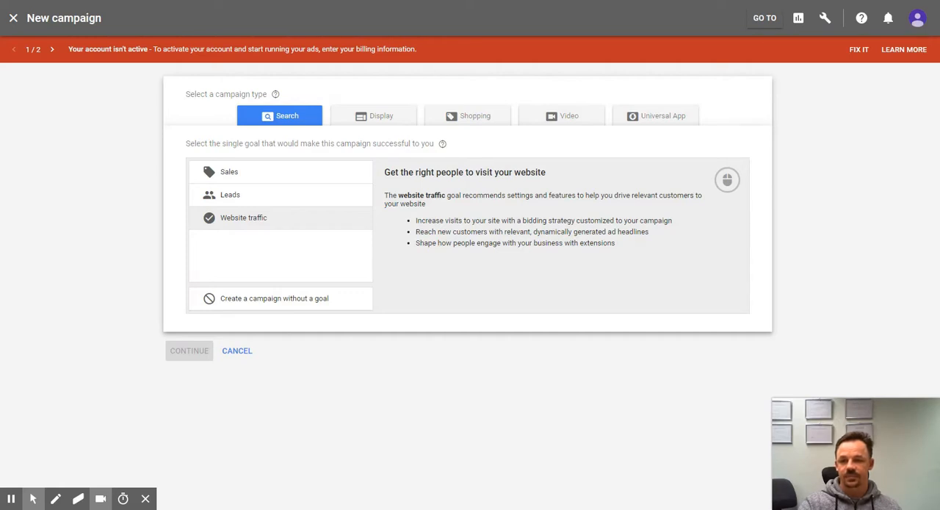
Step: Choose the Website traffic goal with examplewebsite.com as the business's website, and continue to the campaign settings
click(230, 227)
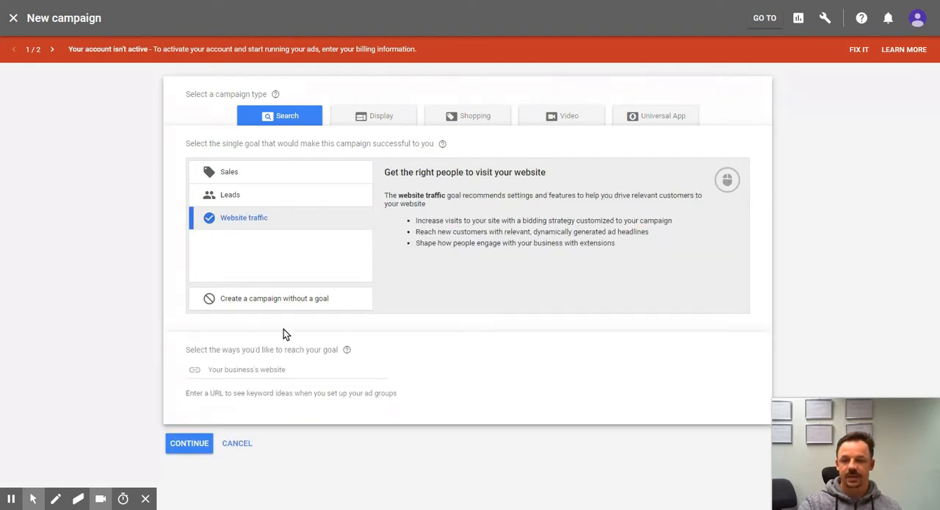
click(238, 367)
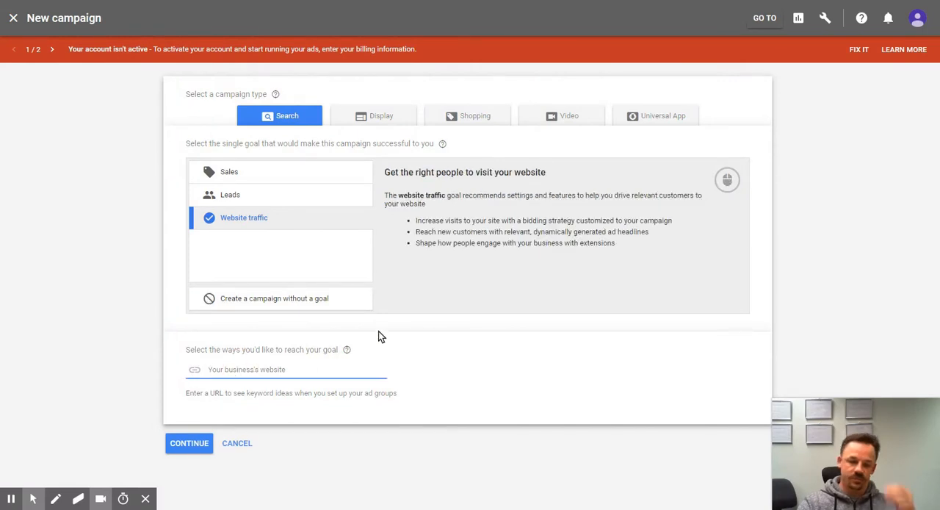
text(exam)
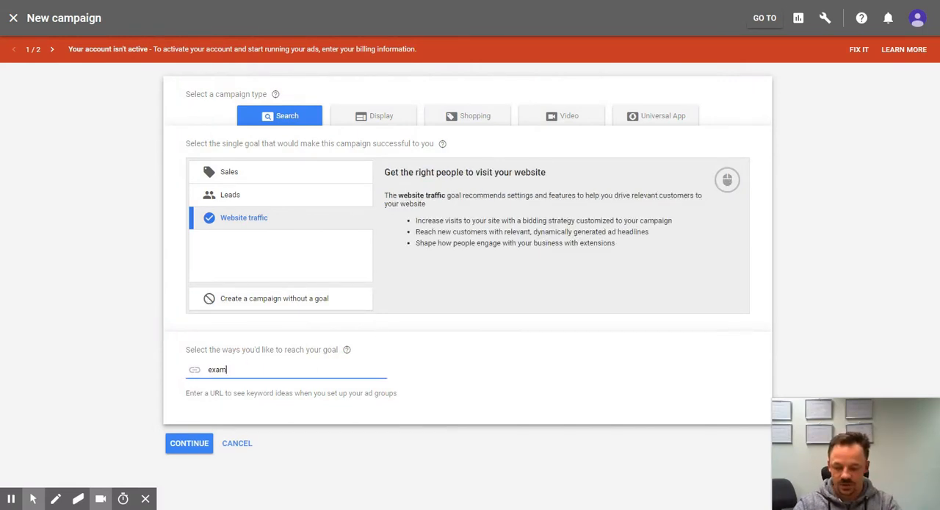
text(ple)
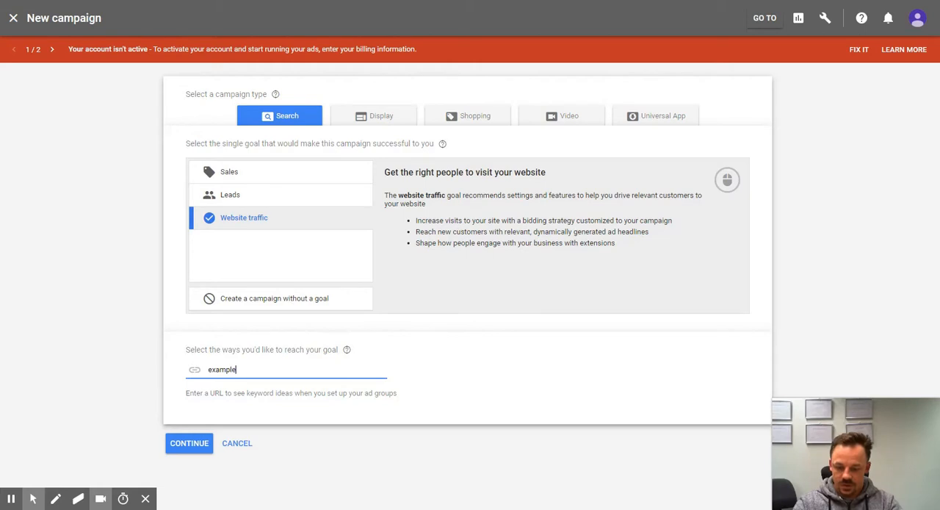
text(website.com)
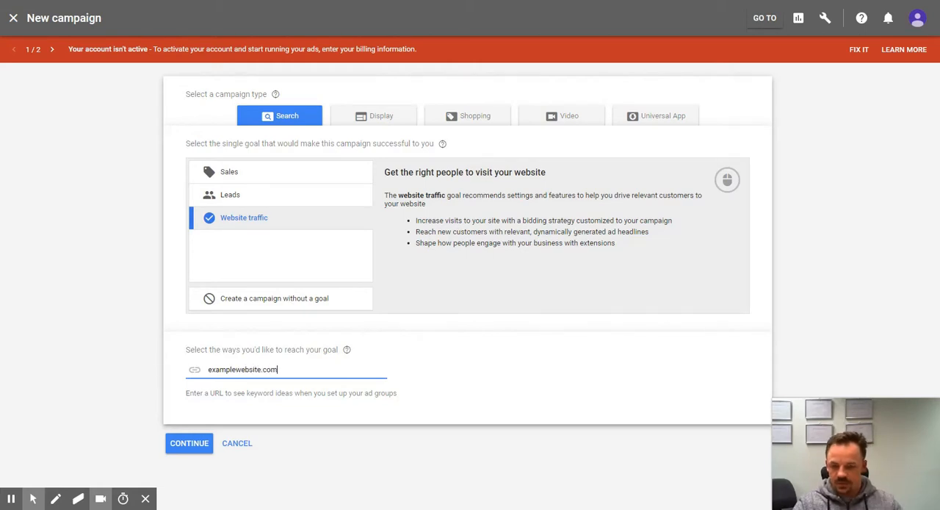
click(188, 442)
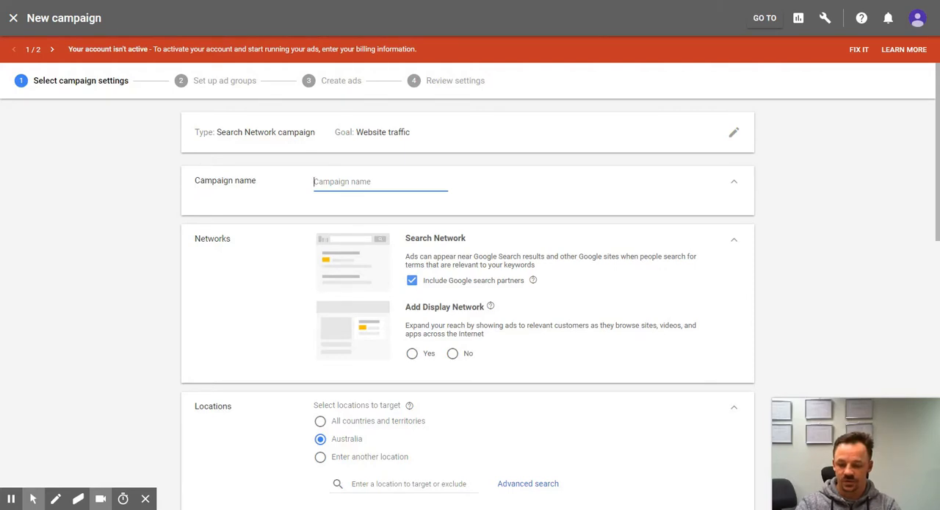
Step: Name the campaign "Sydney Plumbing services"
text(Syd)
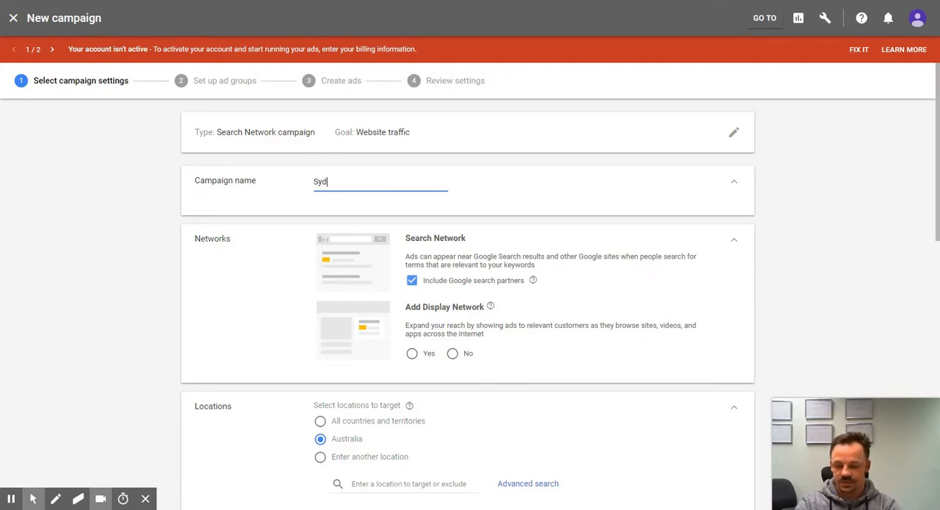
text(ney)
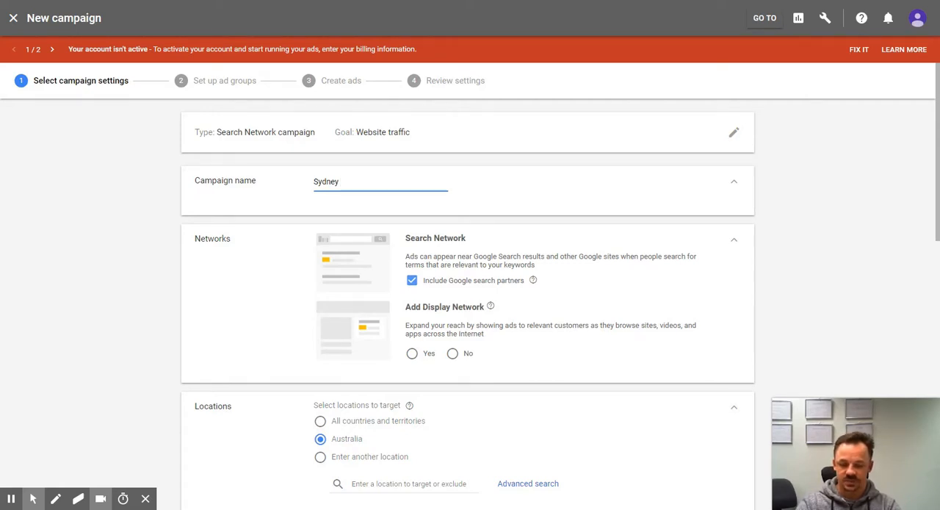
text(Plum)
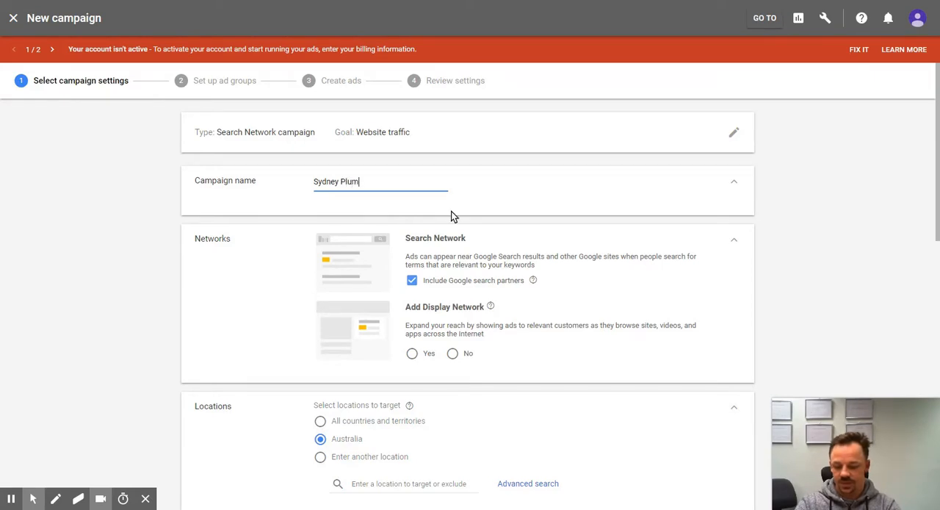
text(bing services)
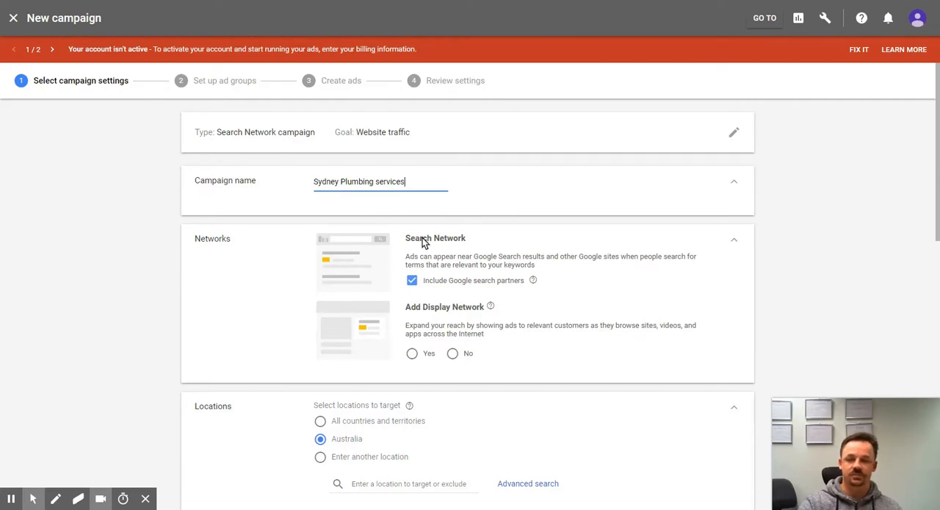
Step: Exclude Google search partners from the campaign's networks and choose No for adding the Display Network
scroll(424, 235, down, 2)
scroll(424, 235, up, 2)
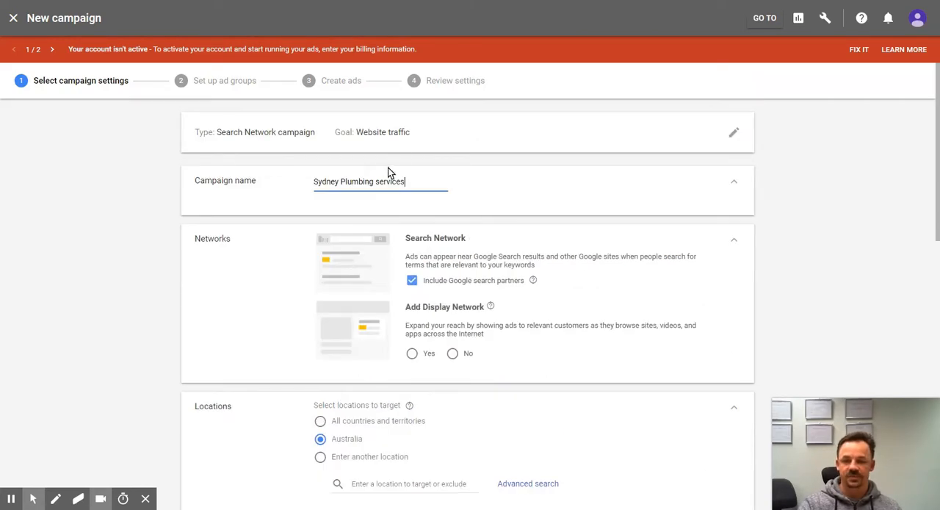
scroll(435, 237, down, 2)
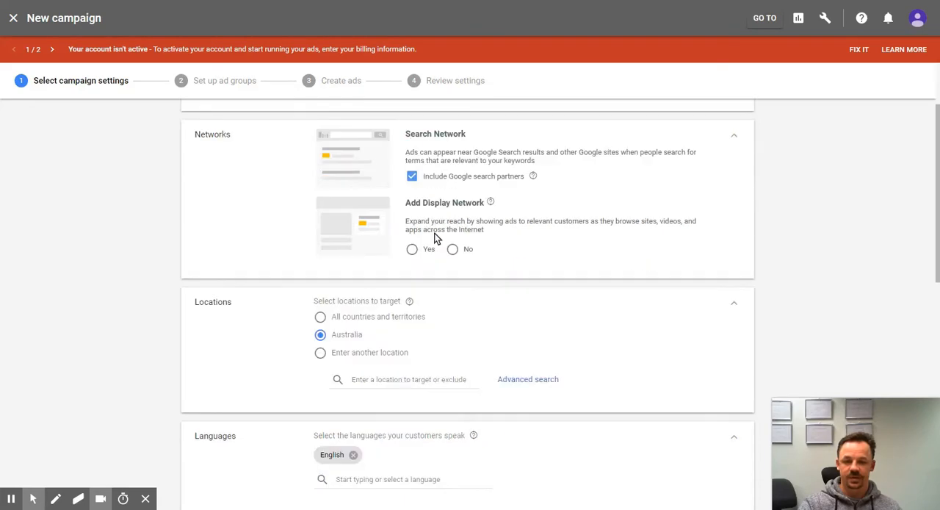
scroll(435, 227, up, 2)
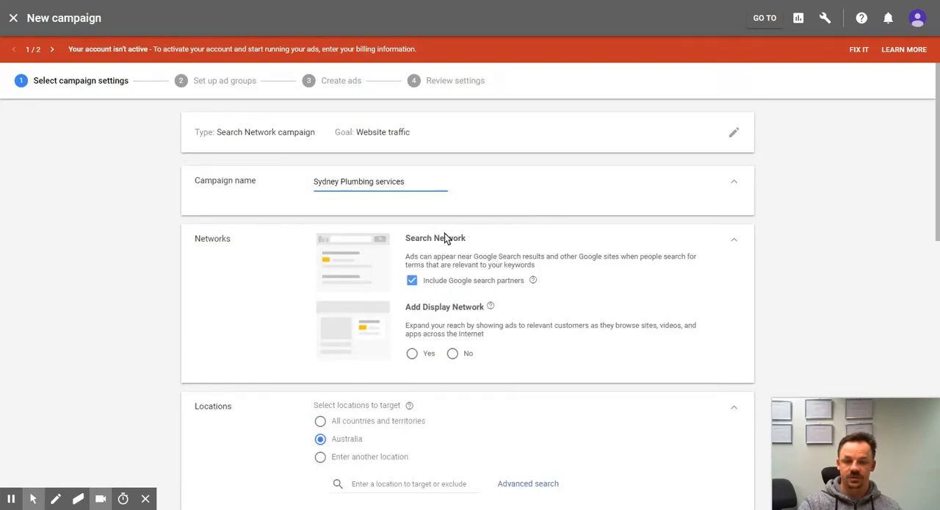
scroll(448, 235, down, 1)
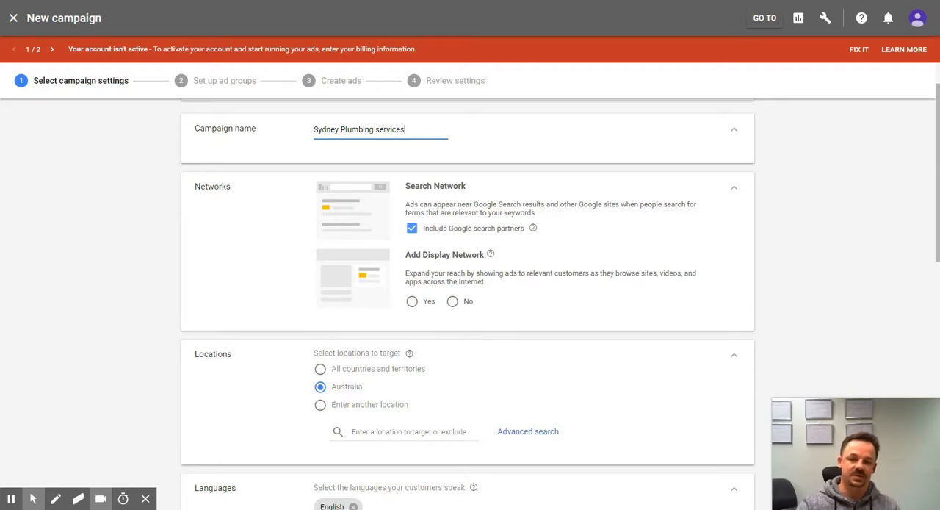
scroll(437, 218, up, 1)
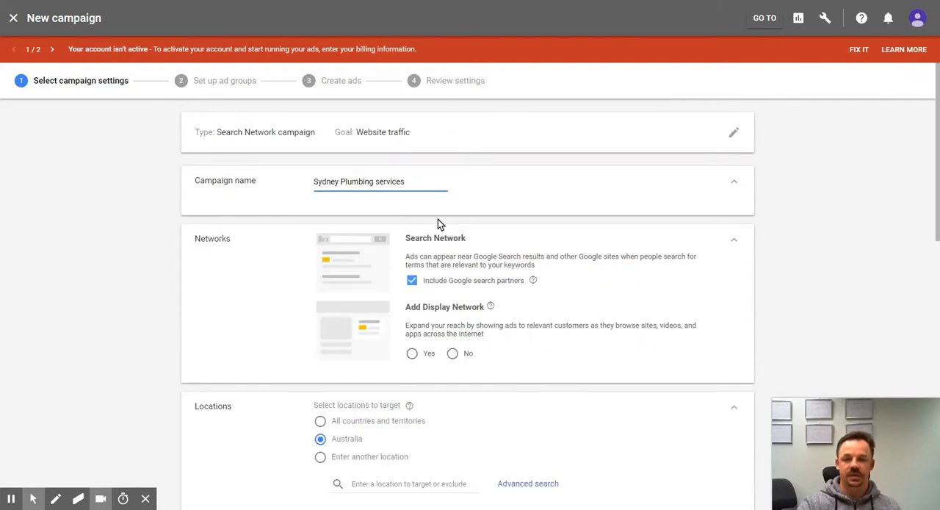
scroll(489, 260, down, 2)
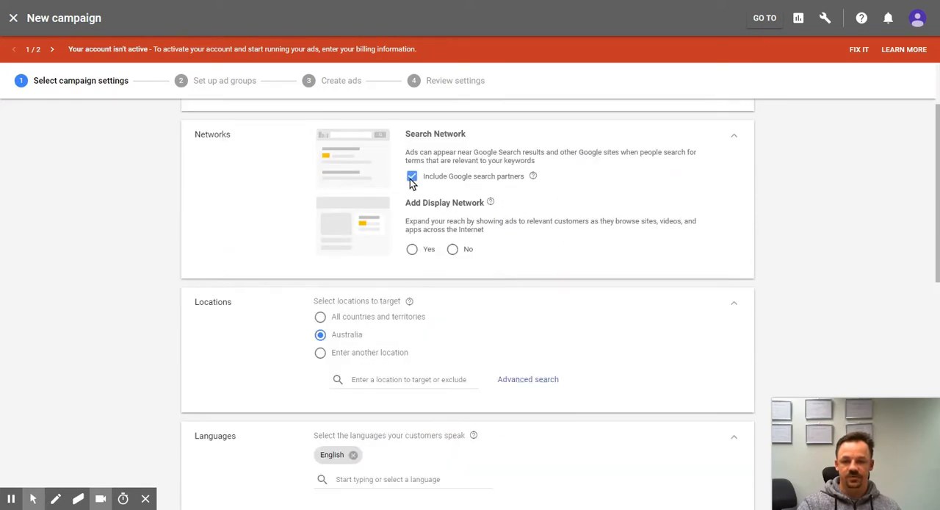
click(412, 179)
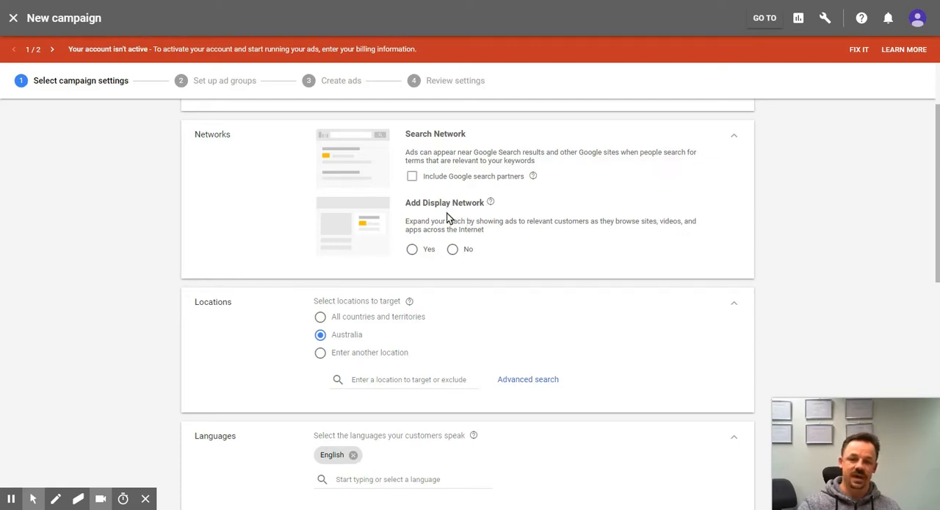
click(453, 250)
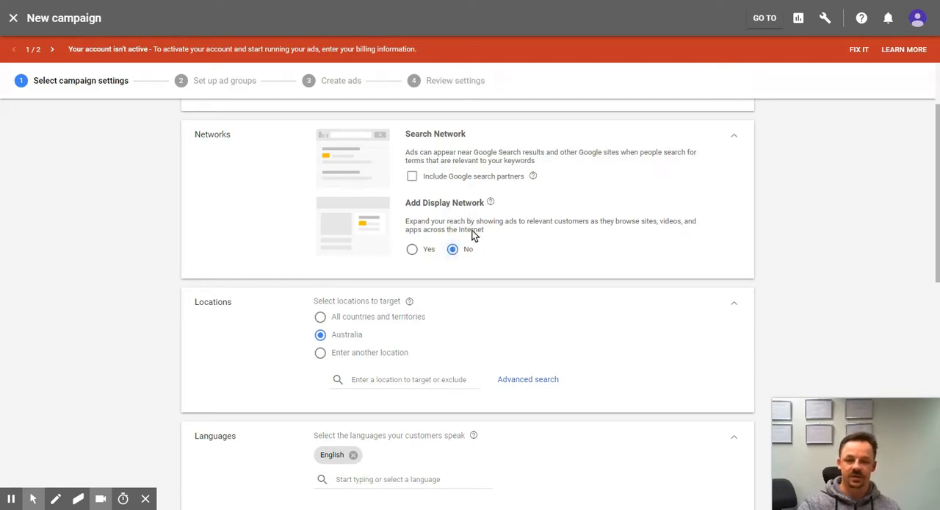
Step: Target the city of Sydney, New South Wales, Australia as the campaign's location
scroll(485, 235, down, 2)
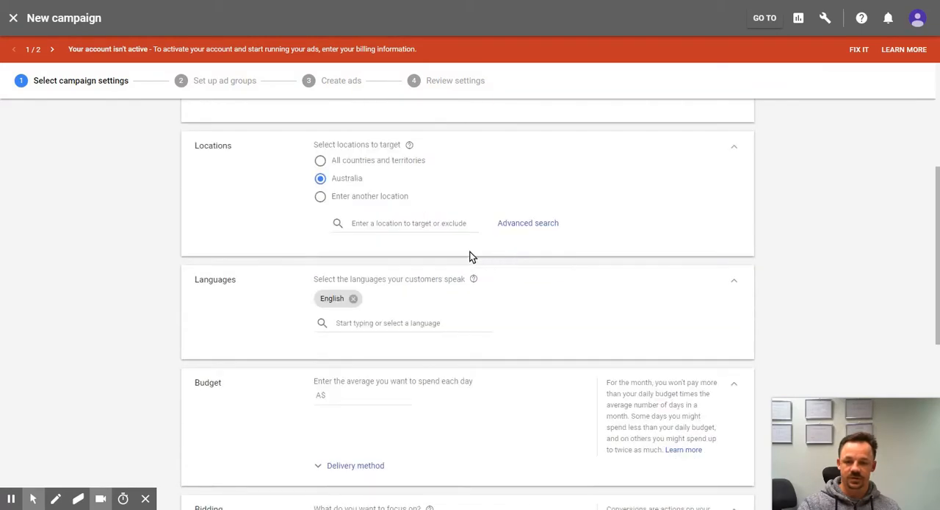
click(404, 223)
text(Sydney)
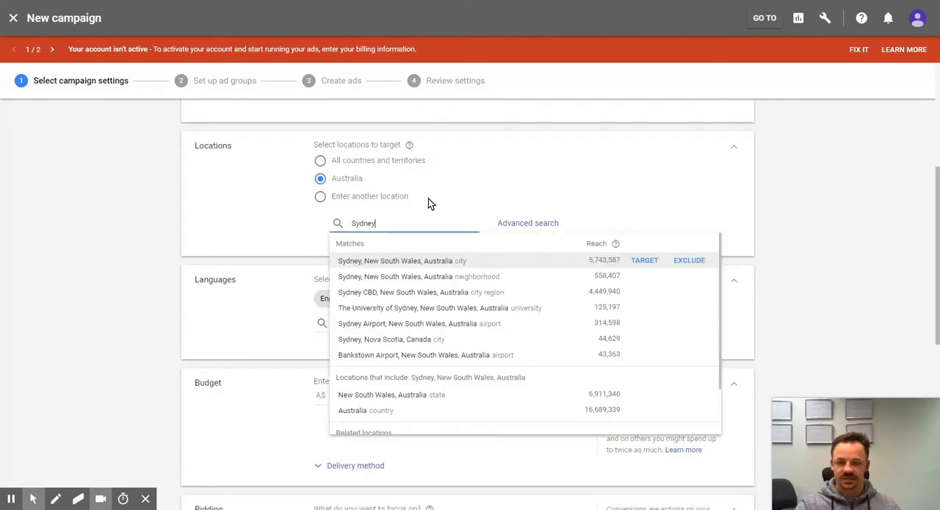
click(643, 261)
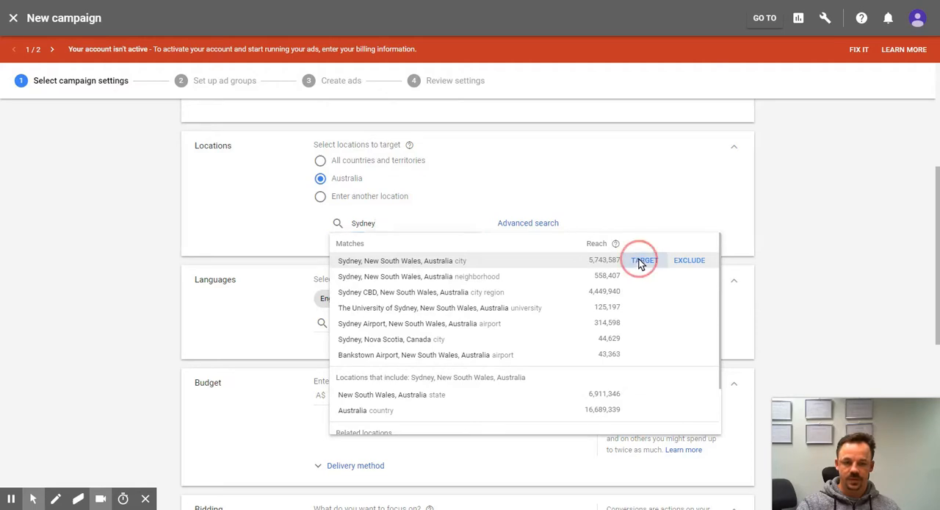
Step: Exclude the countries India, Canada, Philippines and United States from the campaign's locations
click(429, 272)
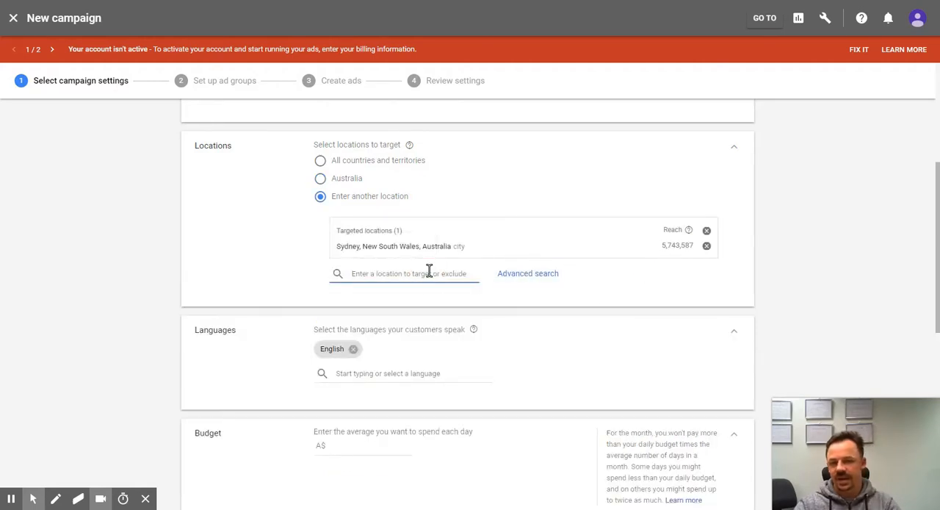
text(india)
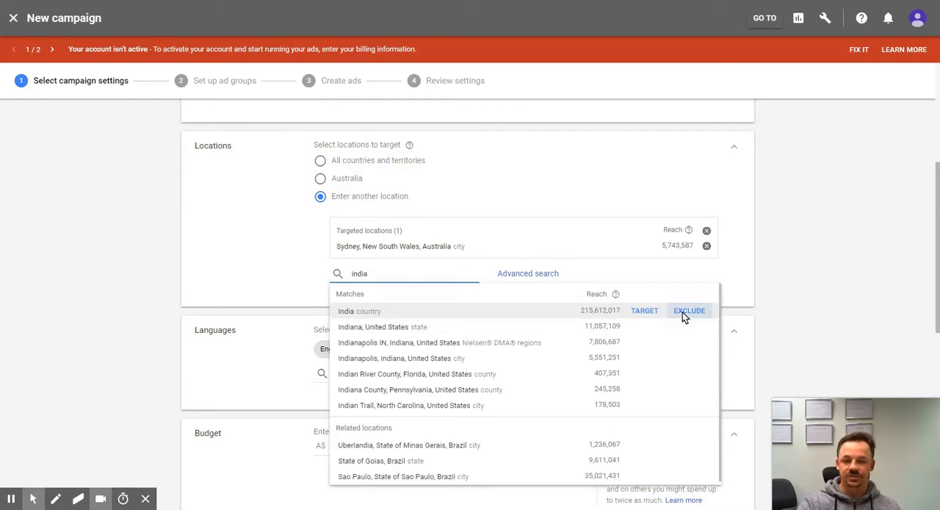
click(686, 311)
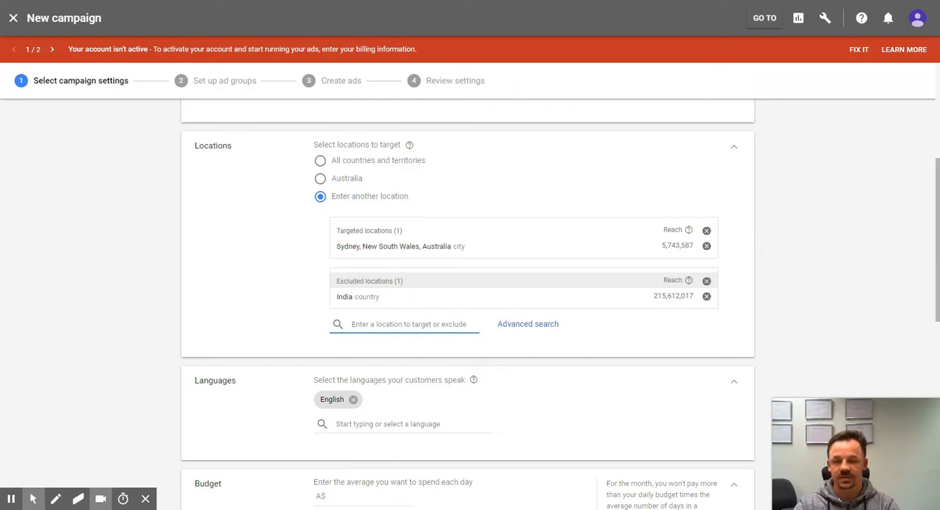
text(canada)
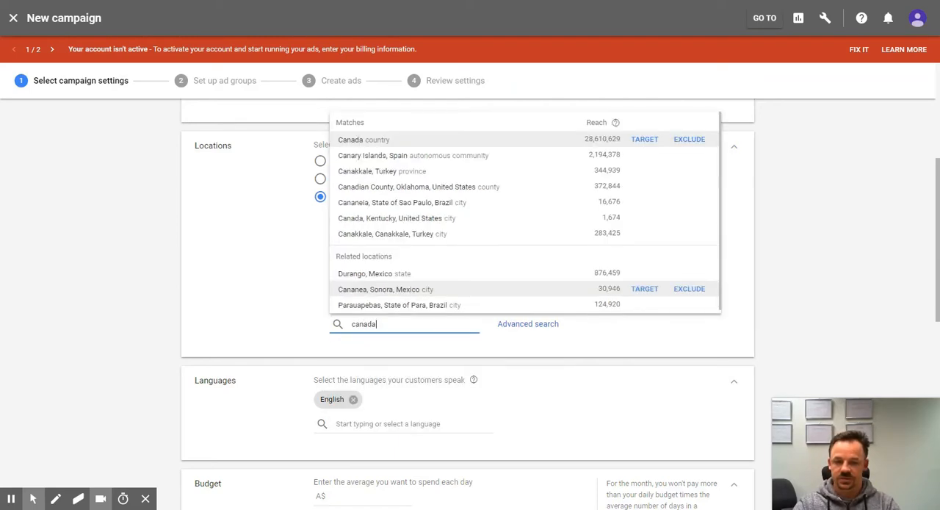
click(689, 140)
click(393, 338)
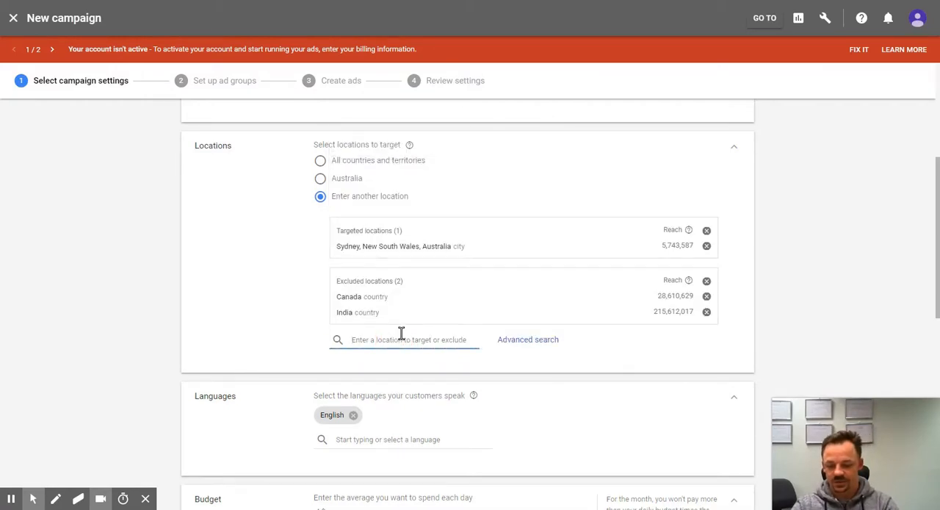
text(phil)
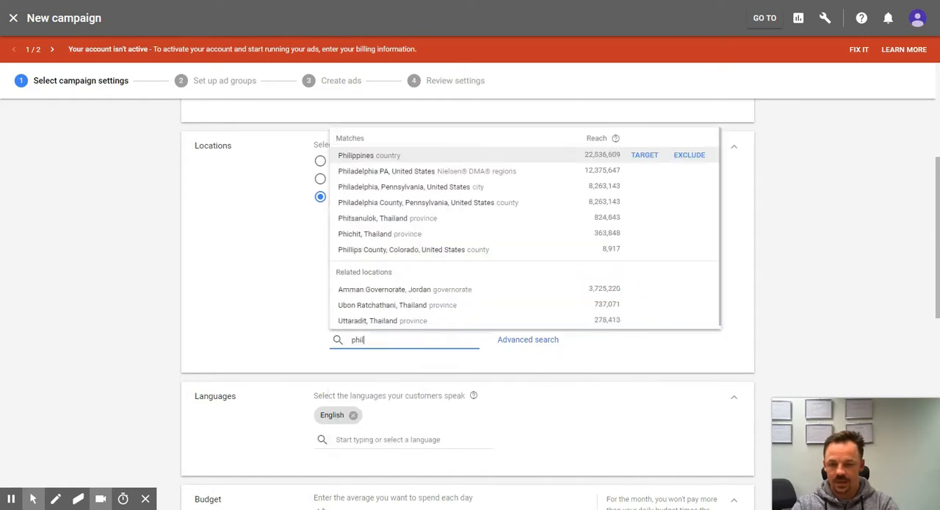
click(694, 154)
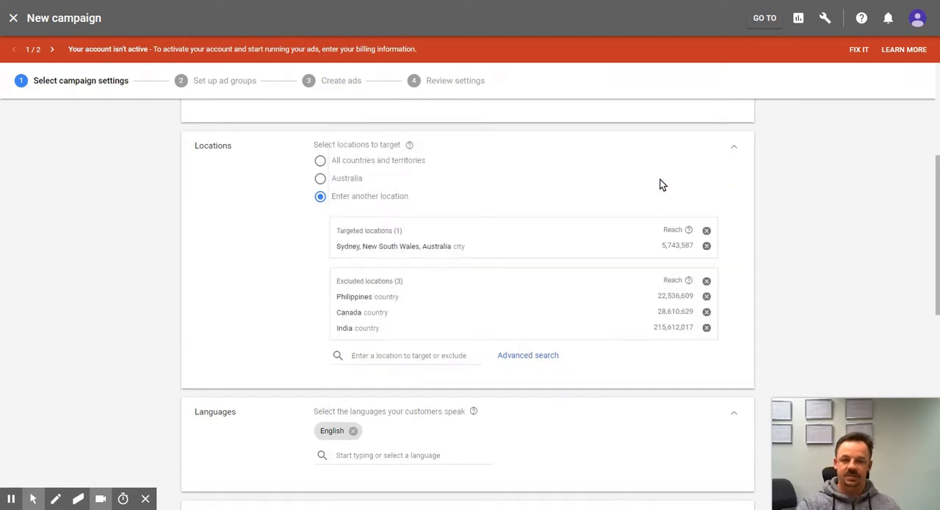
click(392, 351)
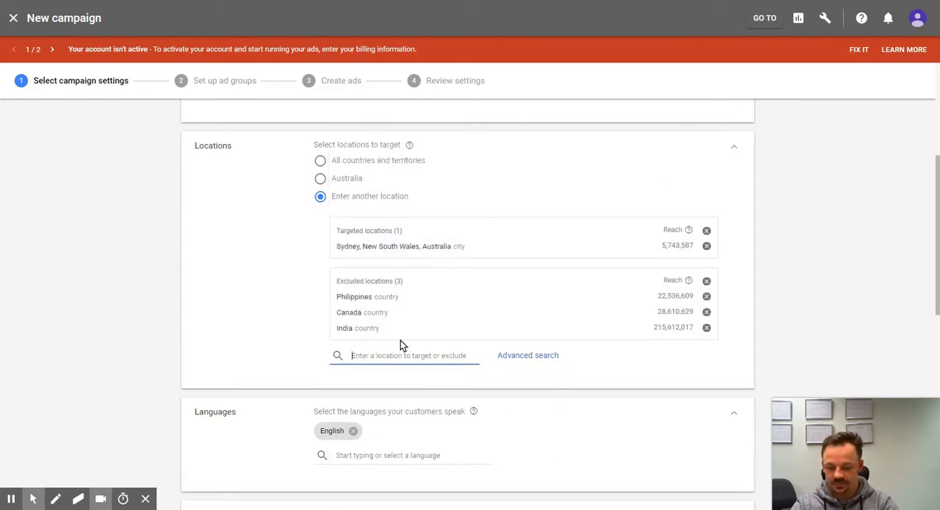
text(us)
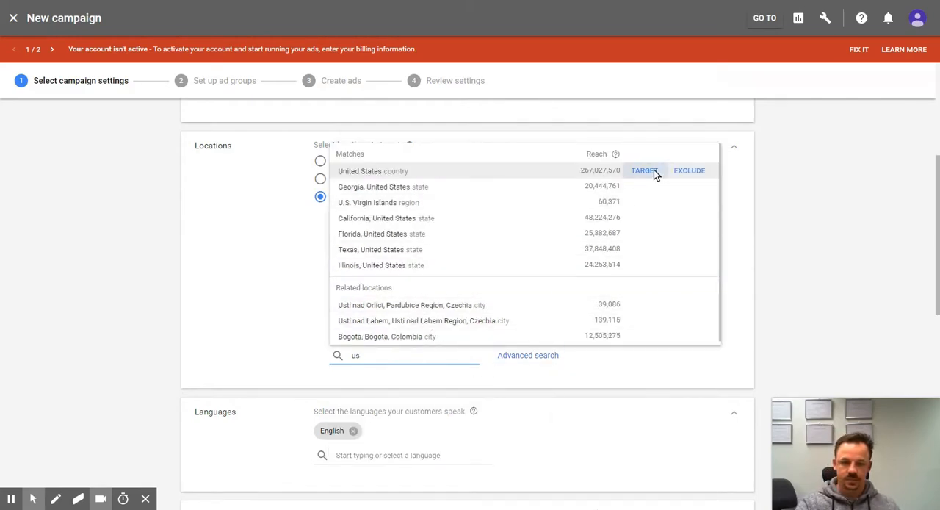
click(688, 170)
Step: Search the customer languages for English, switch it off and select it again as the campaign's only language
scroll(432, 370, down, 3)
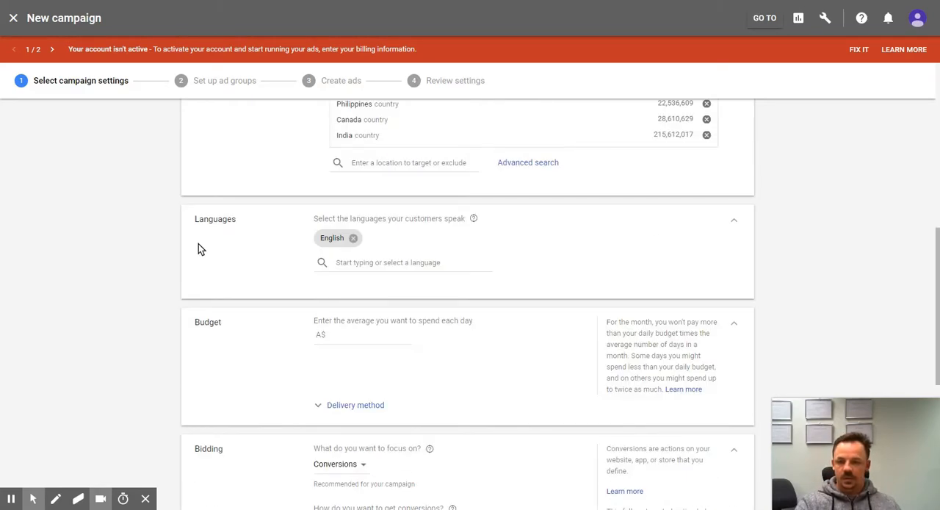
click(369, 263)
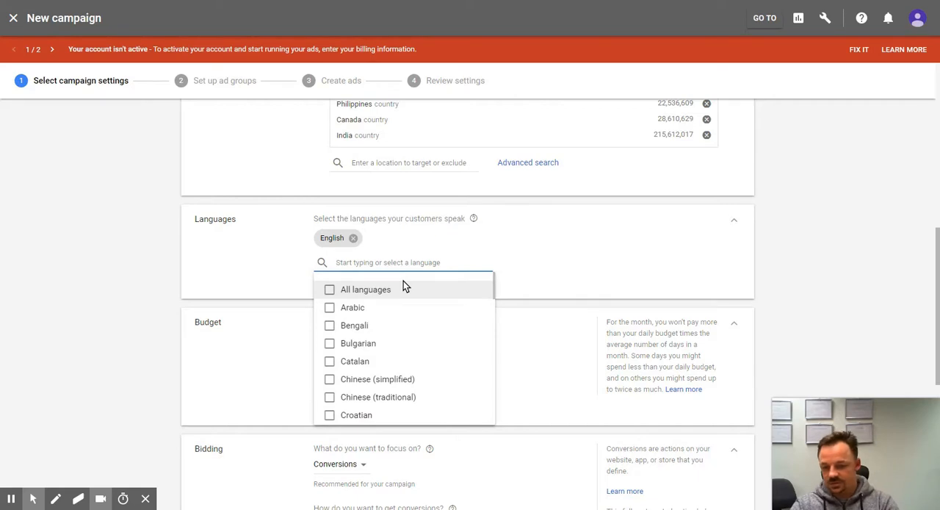
text(Engli)
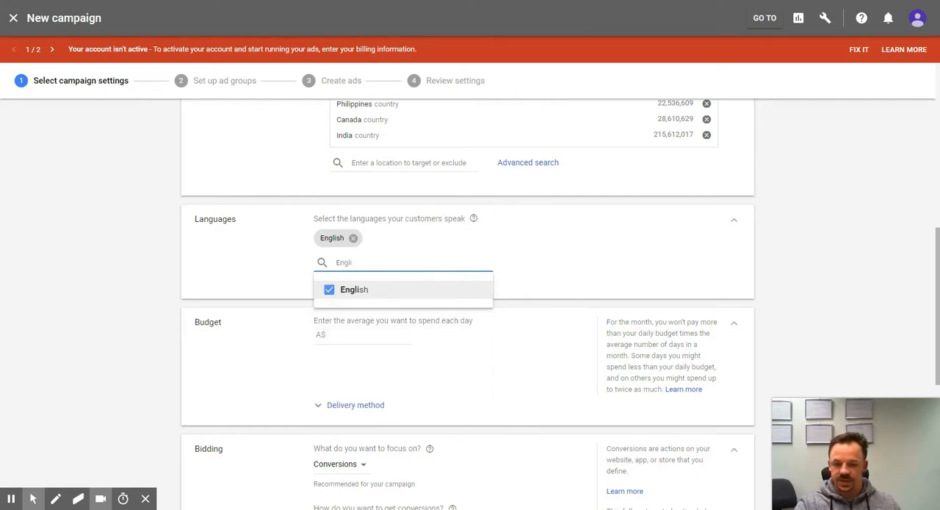
click(373, 289)
click(373, 289)
click(373, 289)
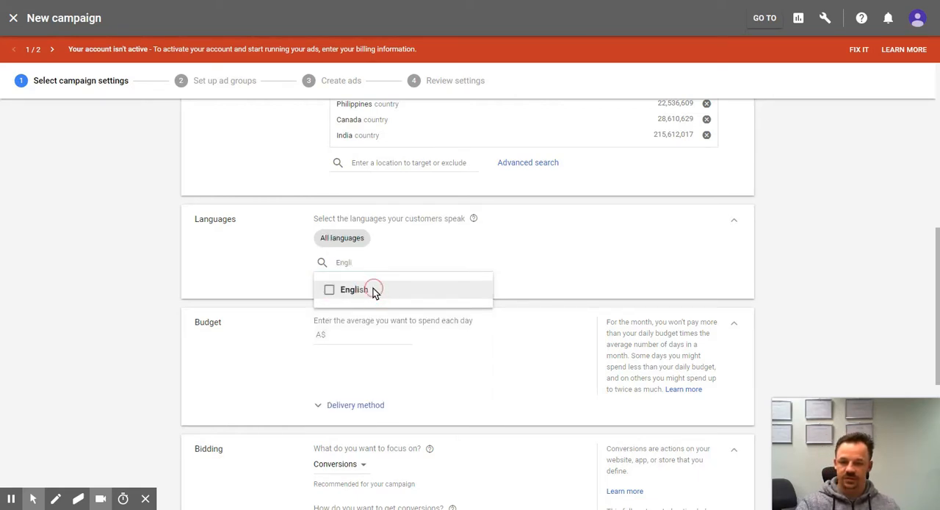
click(373, 290)
click(268, 272)
Step: Set the average daily budget to A$100 with the Accelerated delivery method
scroll(279, 308, down, 3)
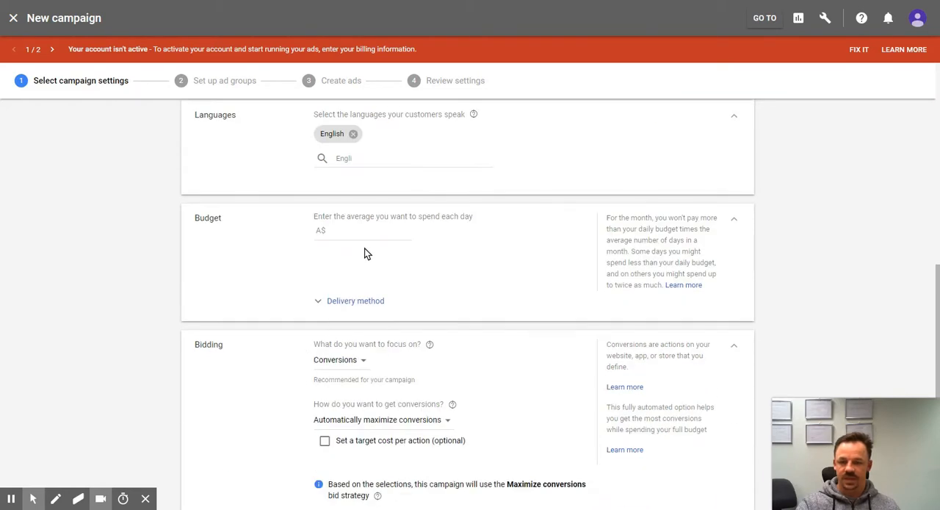
click(364, 231)
text(100)
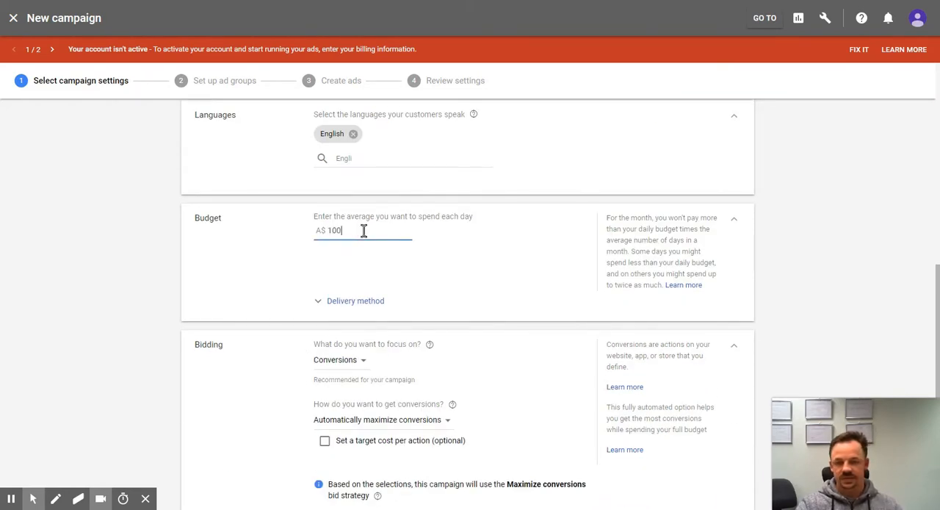
click(442, 258)
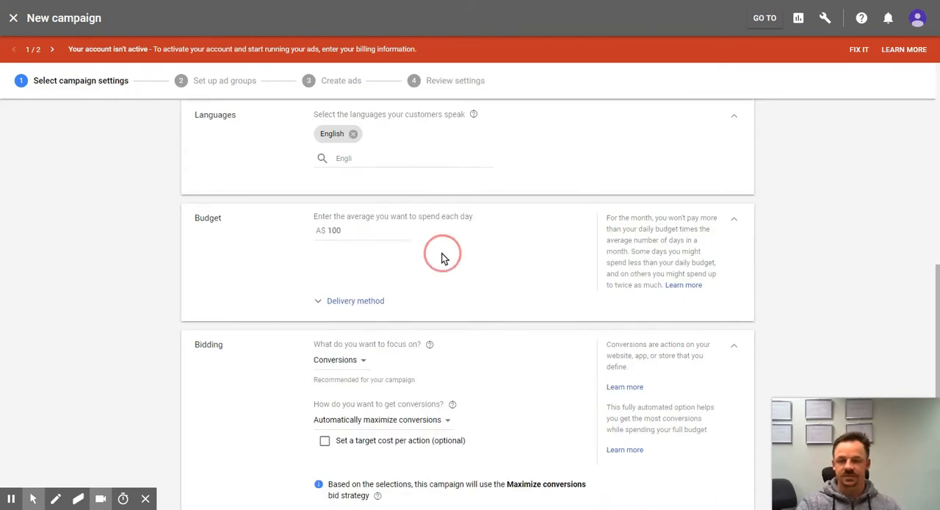
click(362, 299)
scroll(402, 290, down, 4)
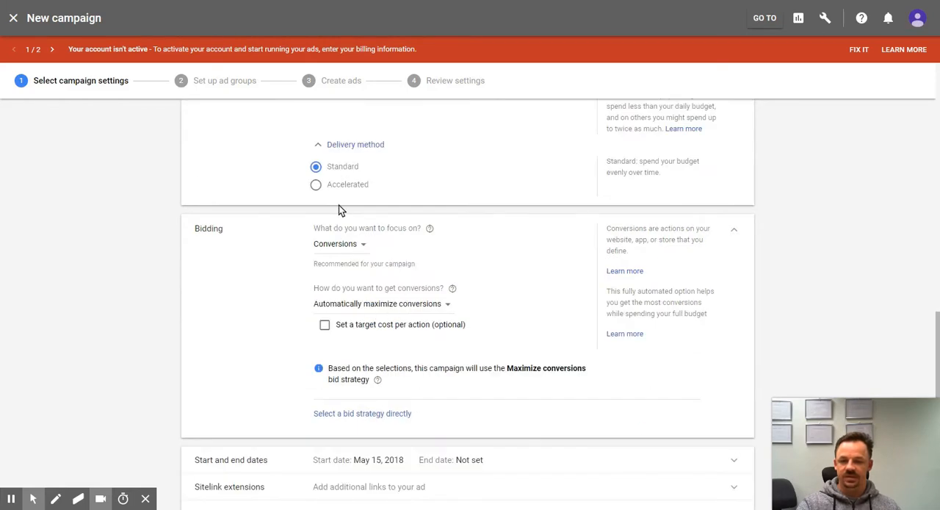
scroll(340, 204, up, 4)
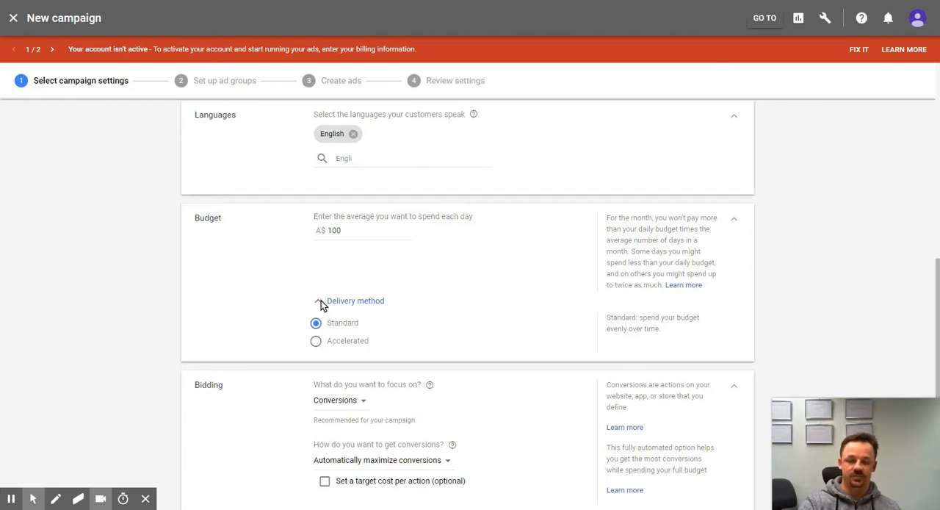
click(323, 341)
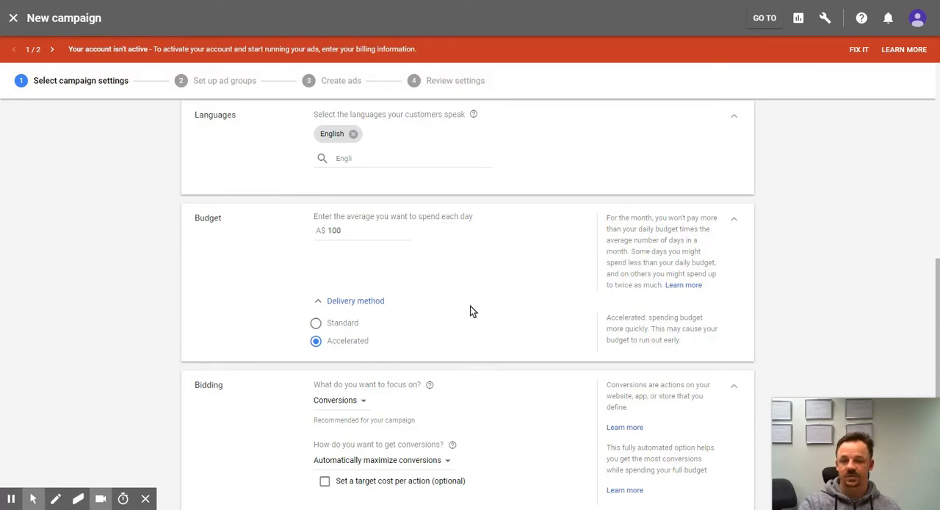
Step: Try bidding focused on Conversions, first with a target cost per action and then with manually set bids
scroll(471, 306, down, 1)
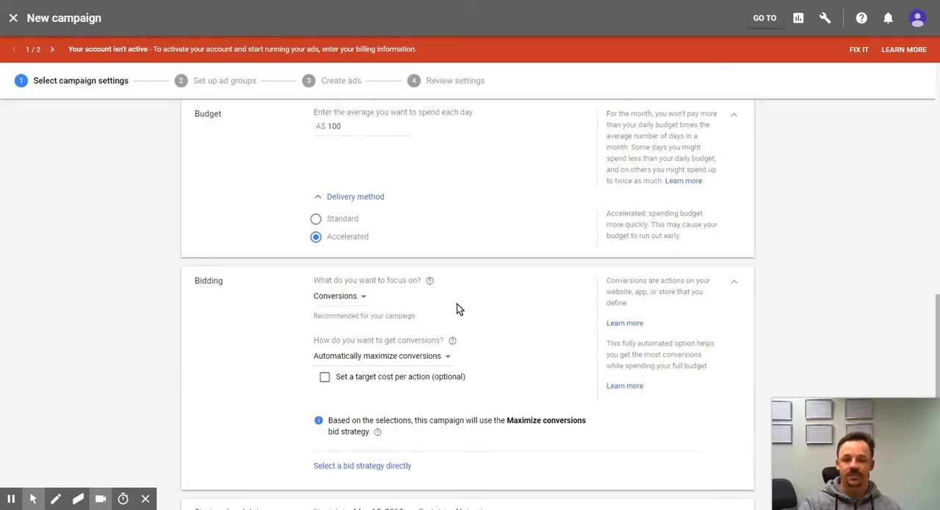
click(364, 306)
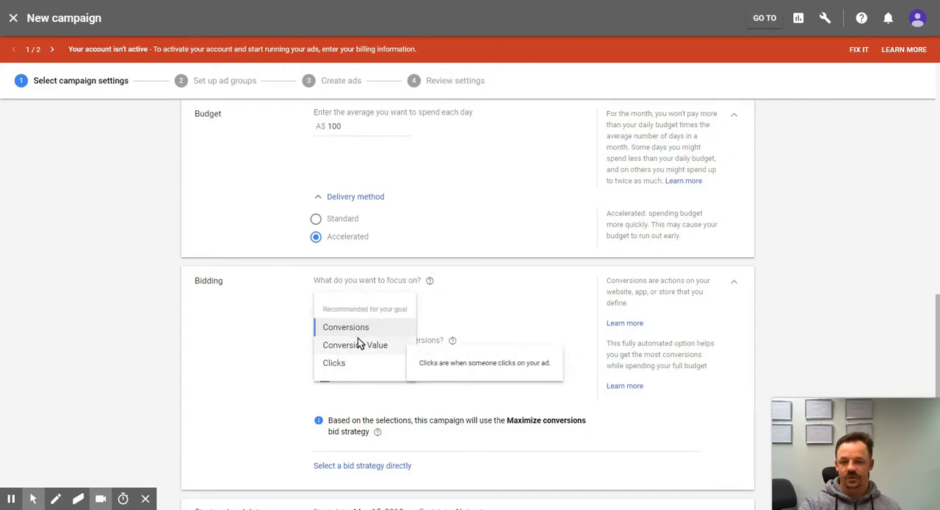
click(389, 324)
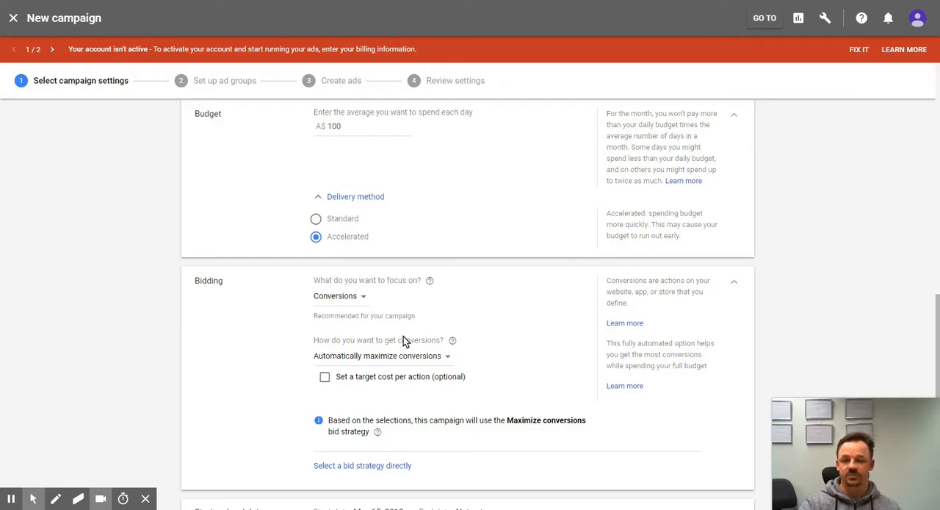
click(324, 377)
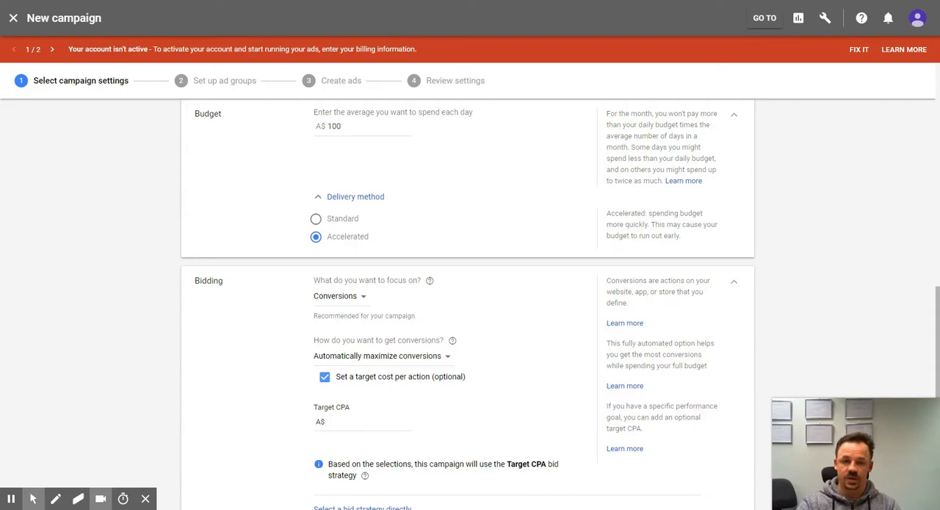
click(410, 357)
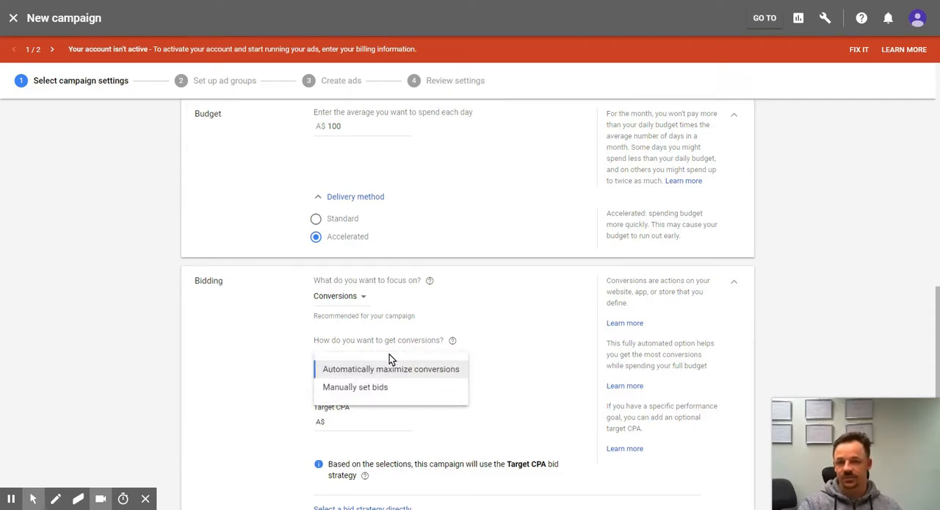
click(371, 387)
Step: Focus the bidding on Clicks and set the maximum CPC bid limit to A$10
click(358, 298)
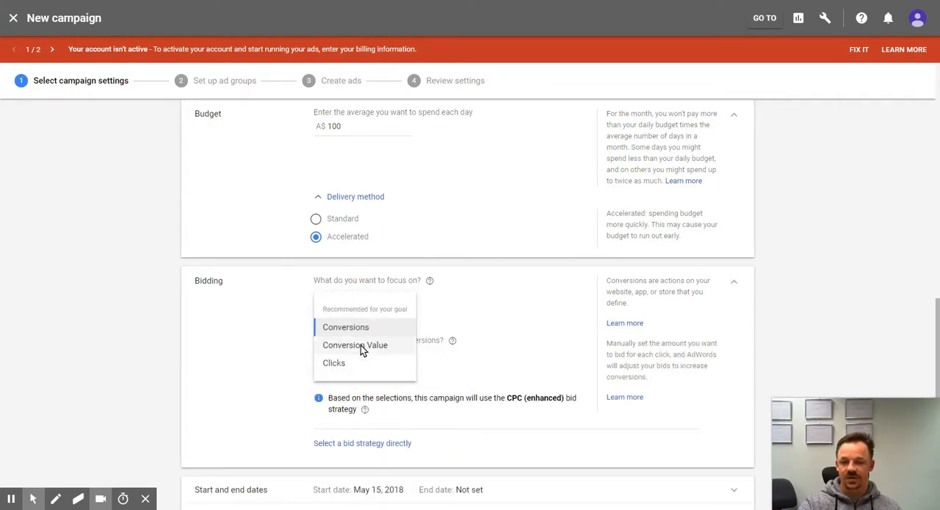
click(339, 363)
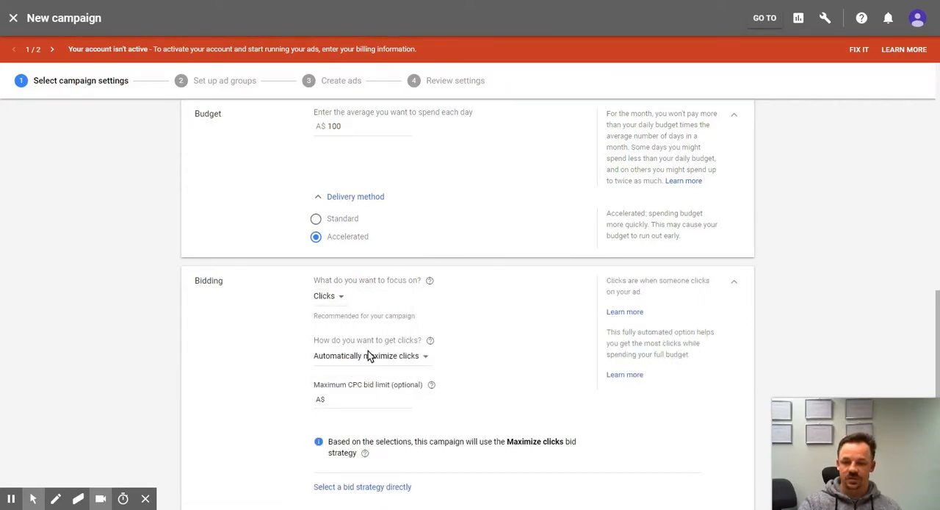
click(372, 399)
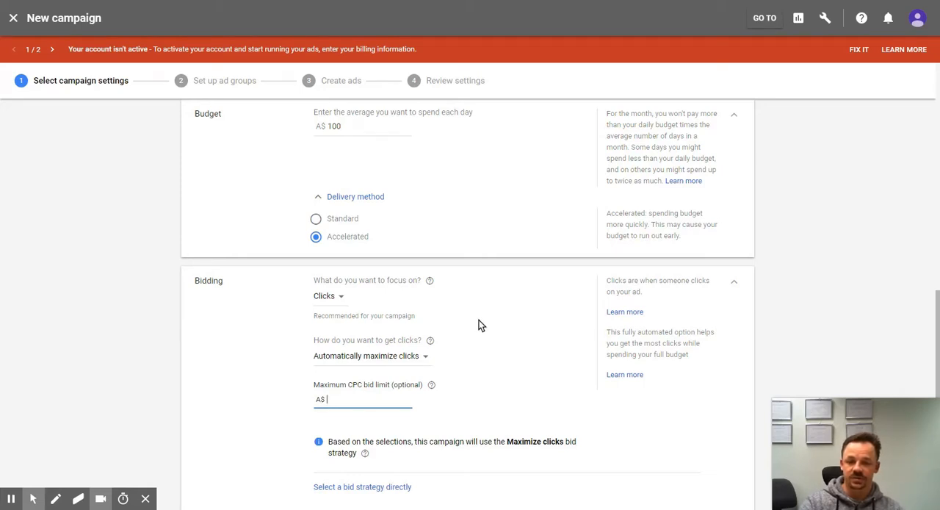
text(10)
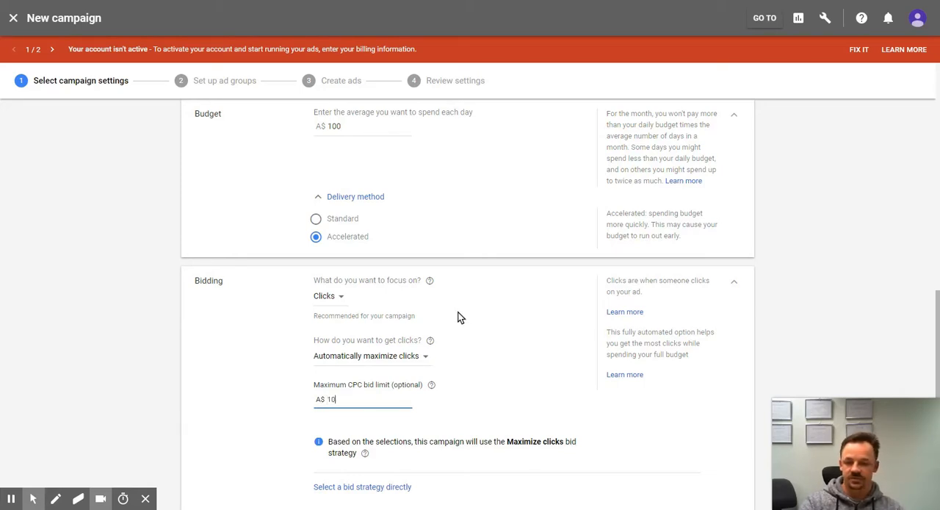
scroll(463, 331, down, 2)
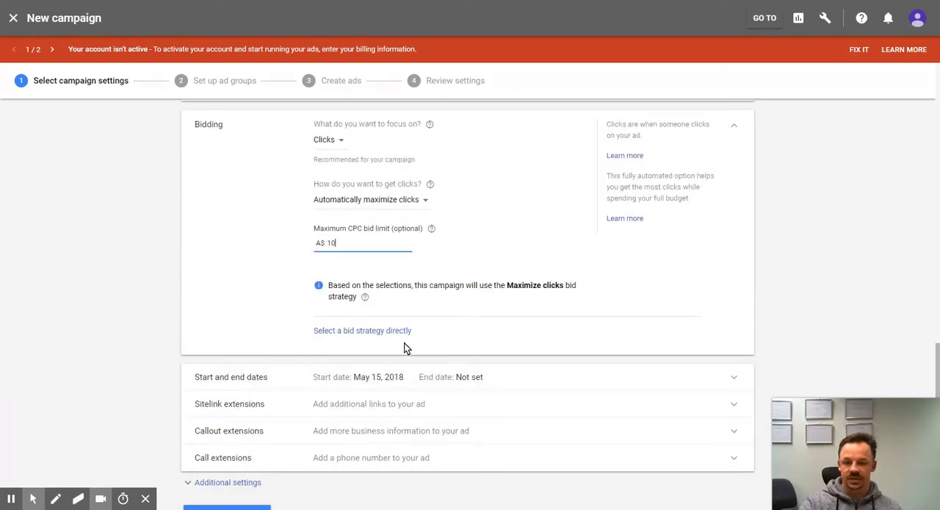
click(239, 279)
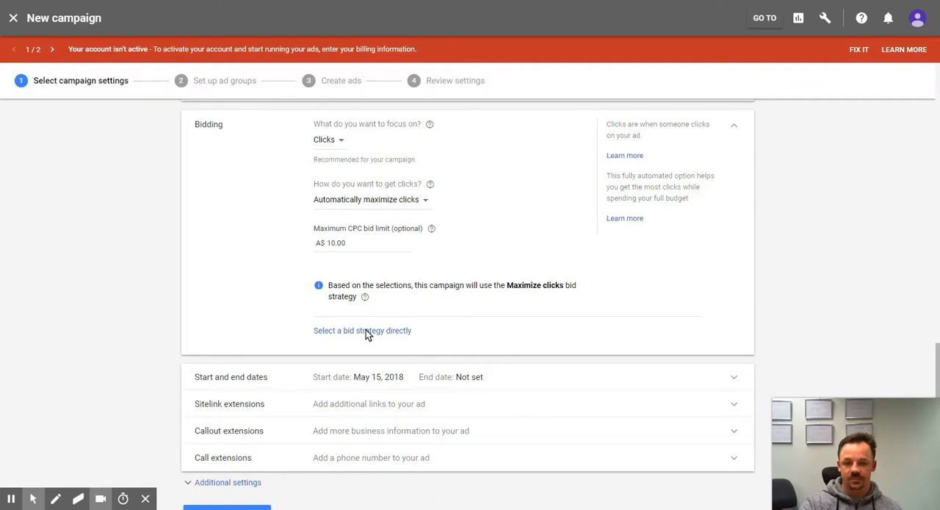
Step: Set the campaign's end date to May 31, 2018
scroll(365, 331, down, 1)
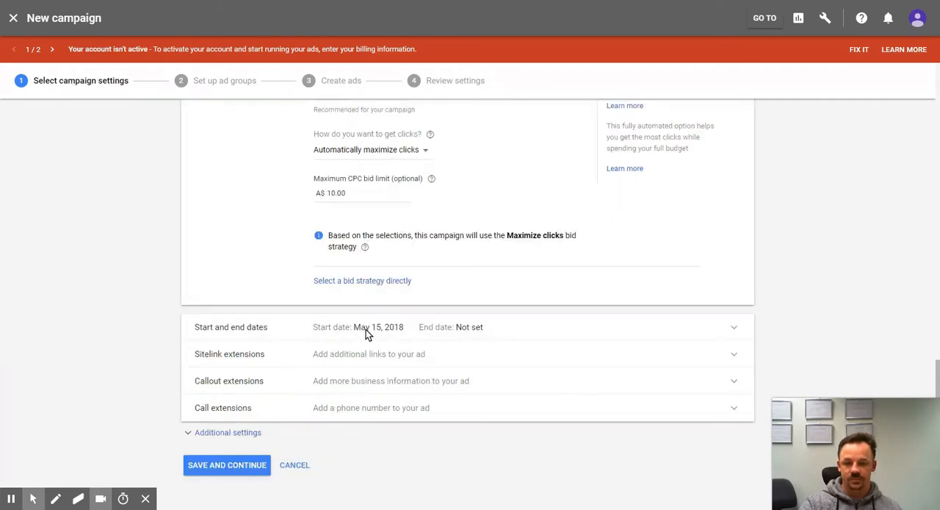
click(472, 330)
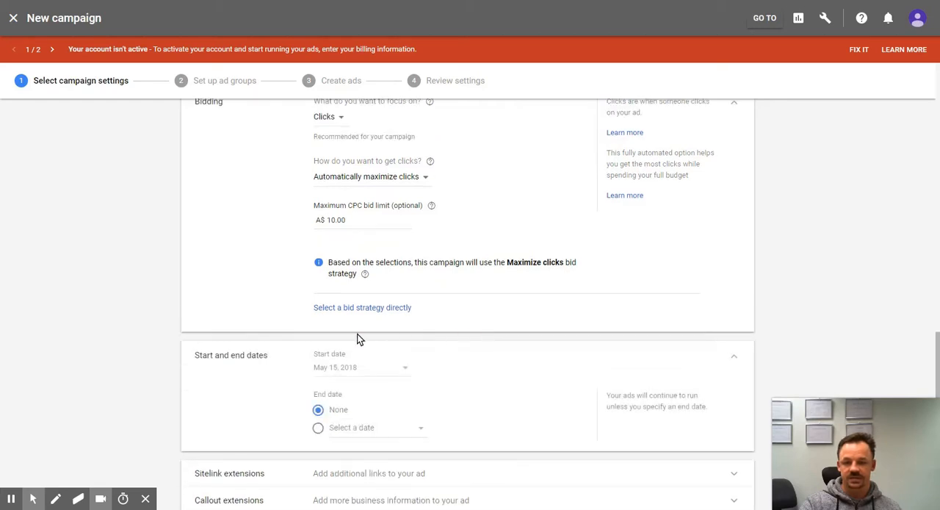
click(371, 432)
scroll(436, 378, down, 2)
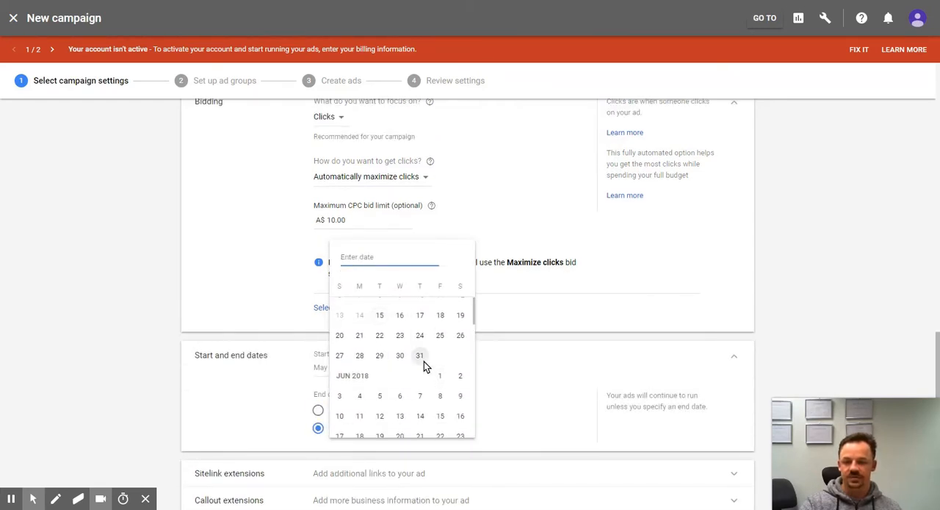
click(422, 359)
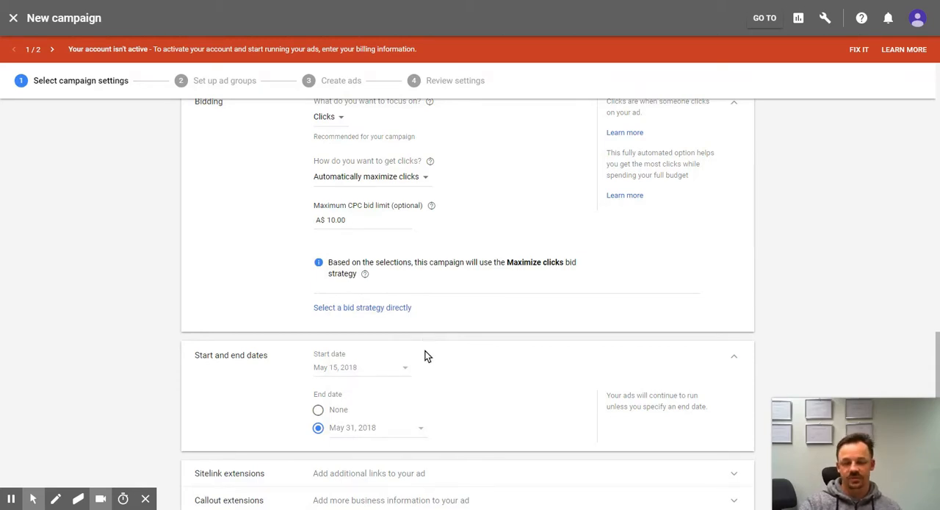
Step: Open the form for a new campaign-level sitelink extension, examine its fields and collapse the section without adding one
scroll(445, 365, down, 1)
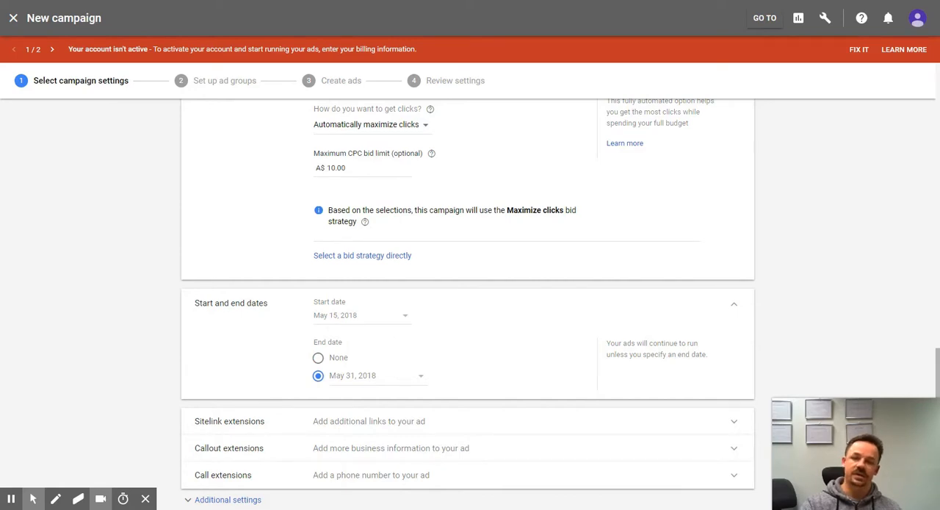
scroll(445, 365, down, 1)
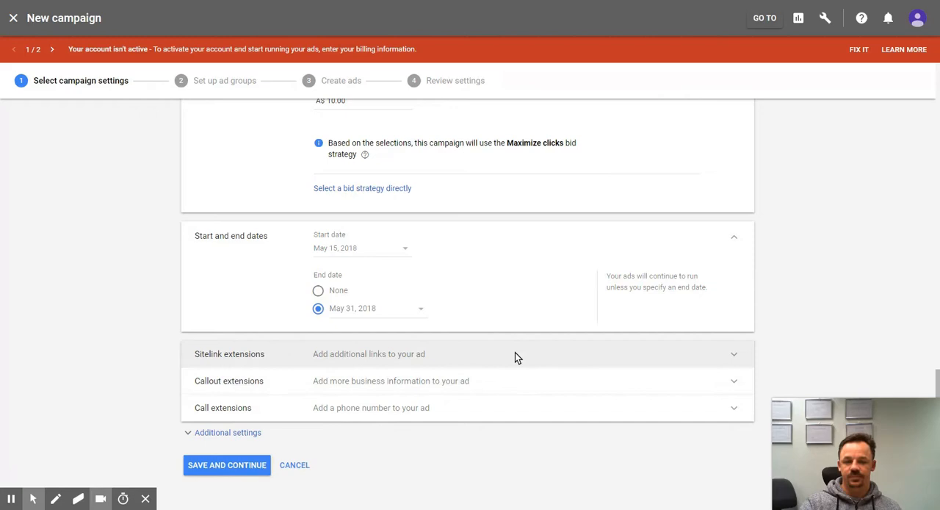
click(445, 357)
scroll(323, 367, down, 2)
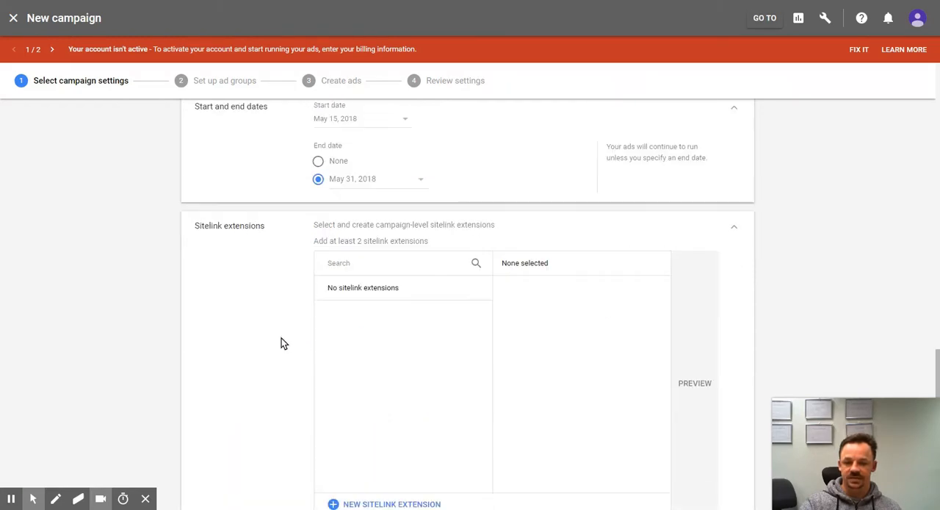
scroll(470, 309, down, 2)
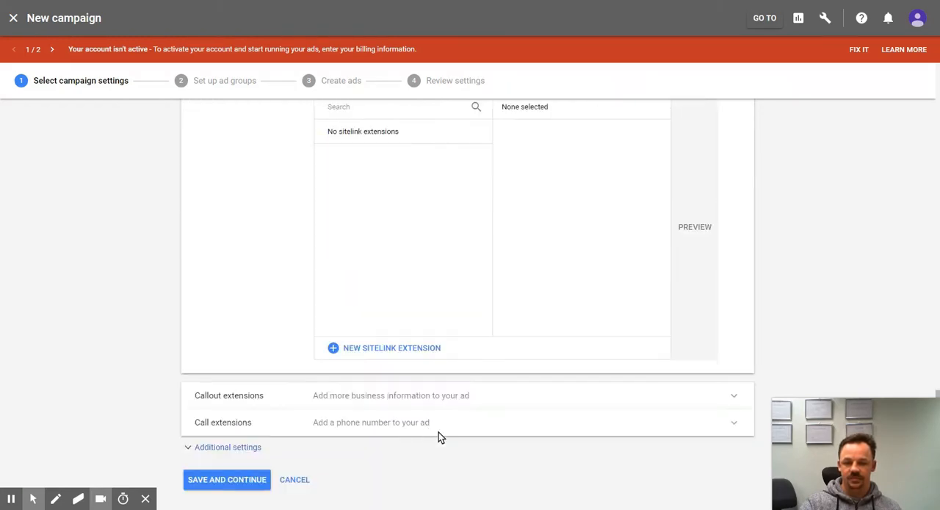
click(390, 348)
scroll(290, 316, up, 2)
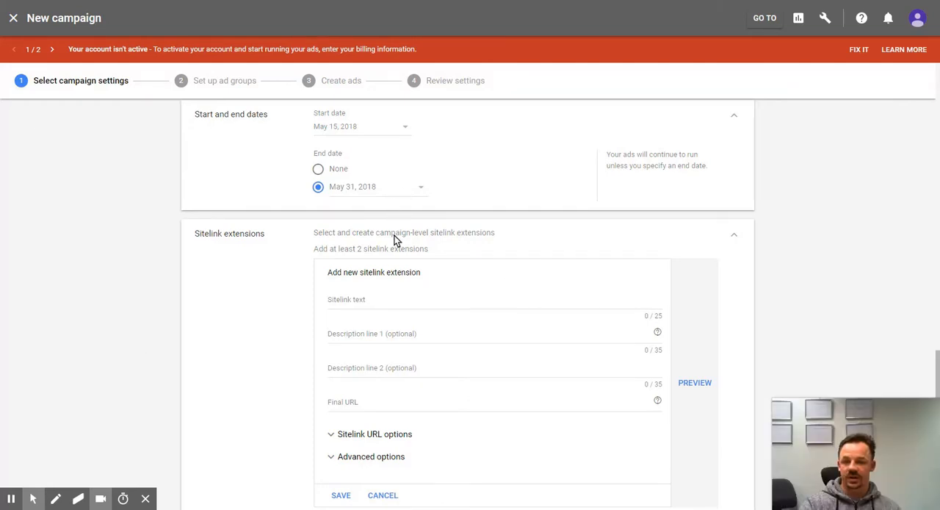
scroll(349, 217, down, 2)
scroll(367, 220, up, 2)
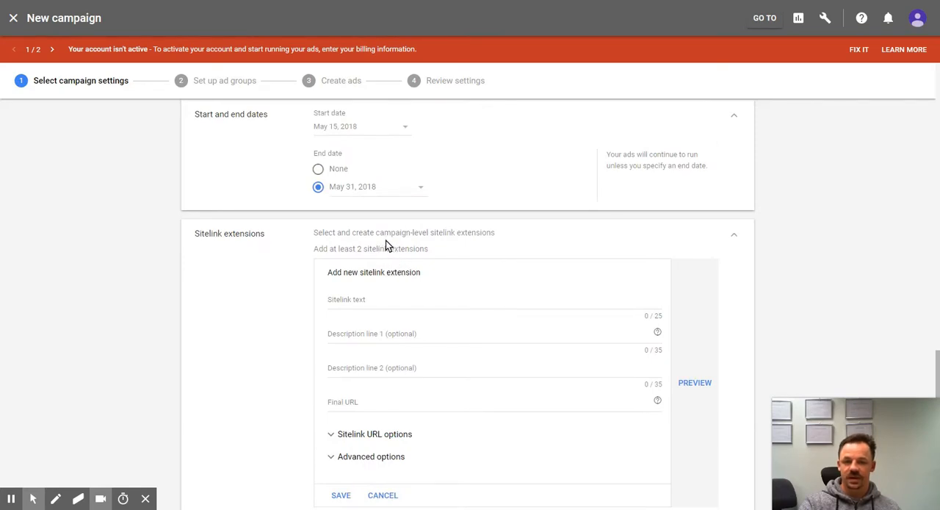
click(735, 236)
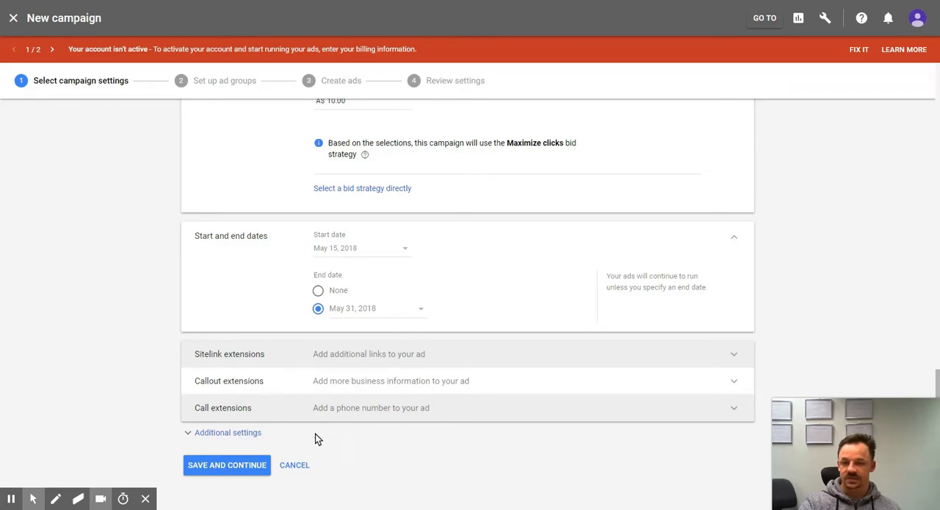
Step: Expand the additional campaign settings to review them, and save the campaign settings to continue to the ad group setup
click(243, 435)
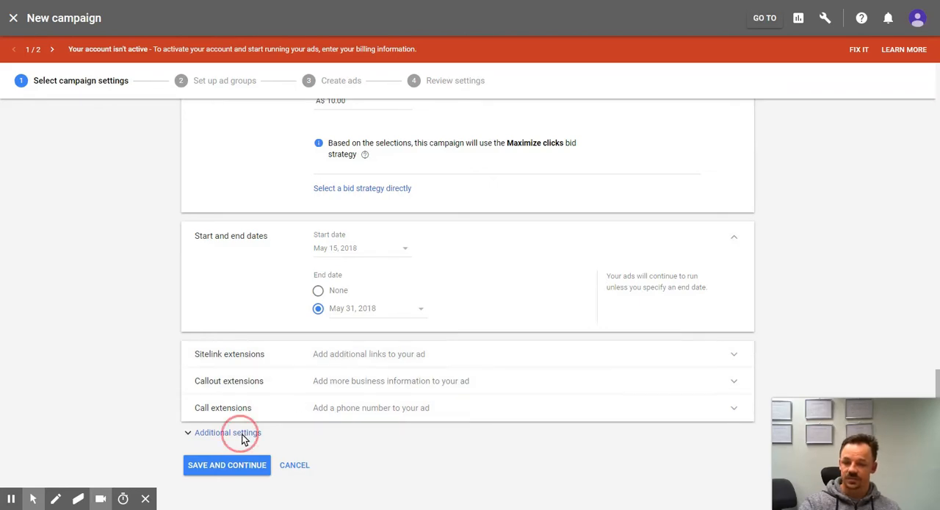
scroll(250, 429, down, 3)
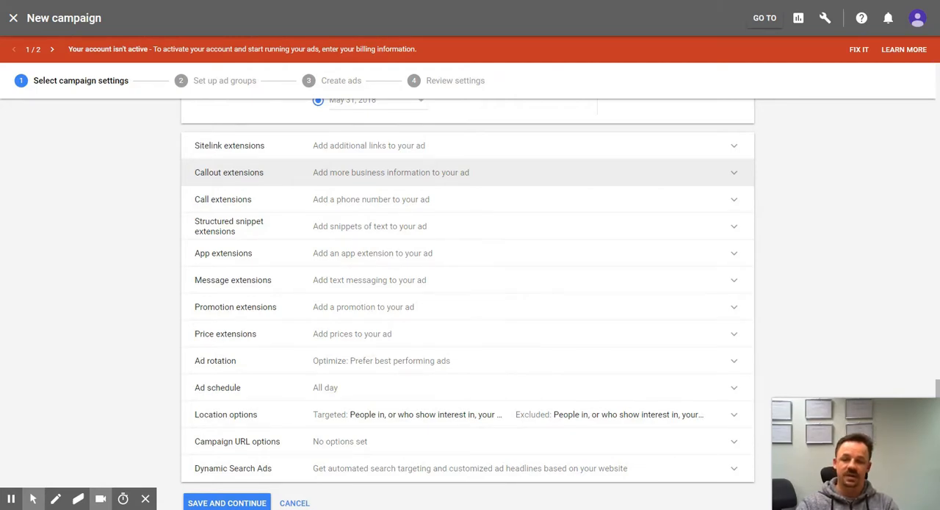
scroll(315, 174, down, 1)
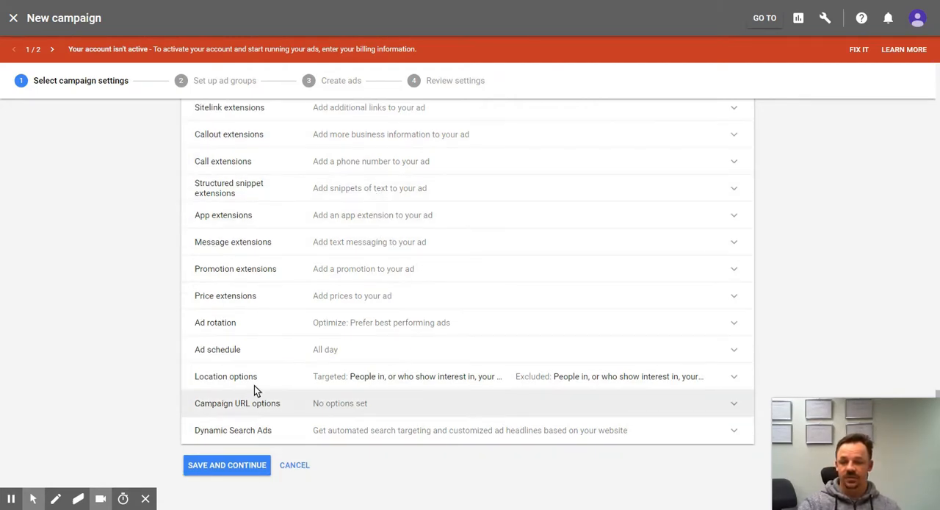
click(225, 463)
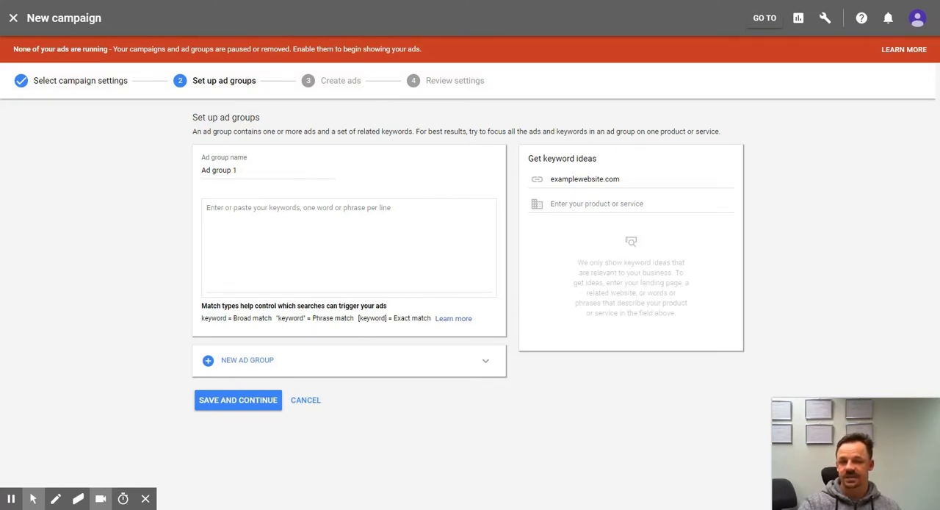
Step: Rename the ad group as "Blocked drains"
click(265, 170)
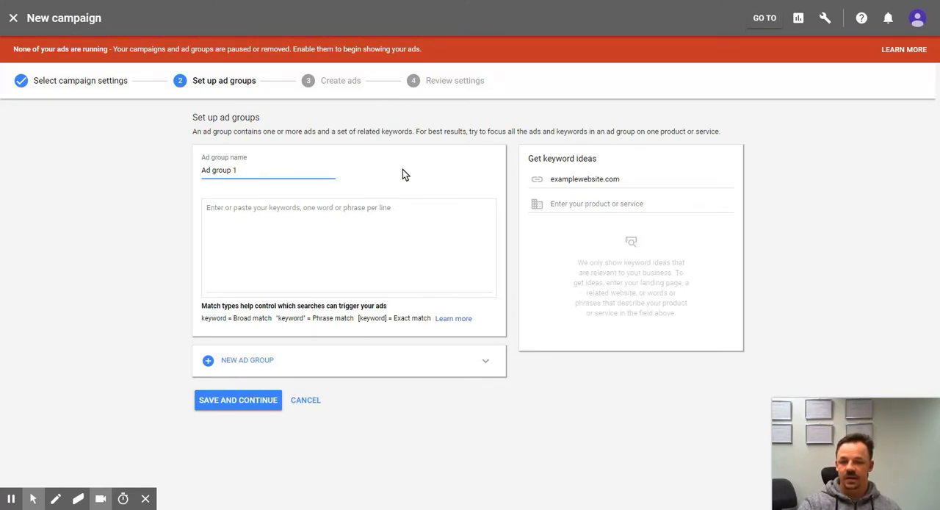
key(BackSpace)
key(BackSpace)
key(BackSpace)
key(BackSpace)
key(BackSpace)
key(BackSpace)
key(BackSpace)
key(BackSpace)
key(BackSpace)
key(BackSpace)
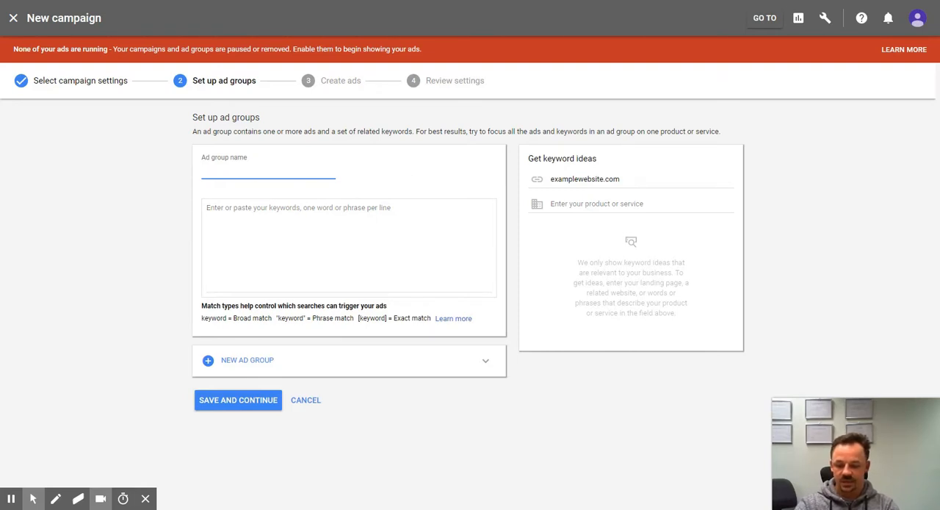
text(Blo)
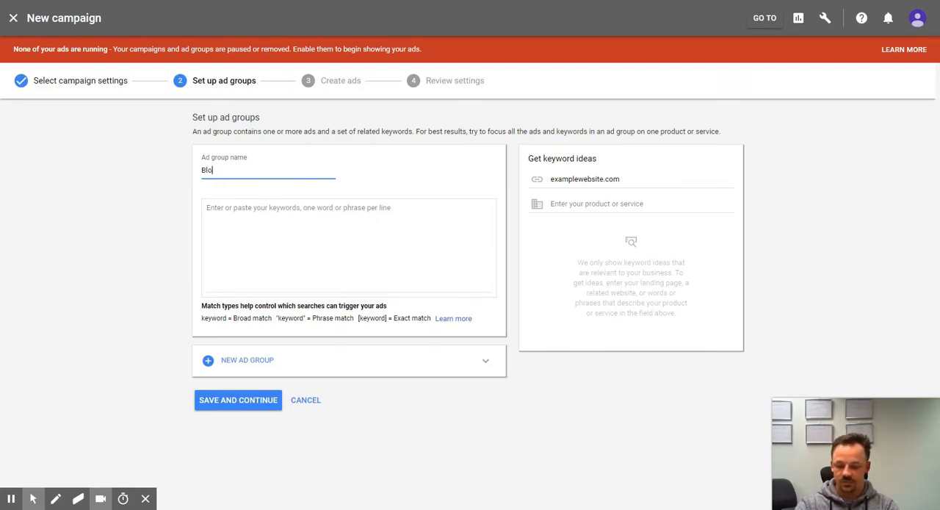
text(cked drains)
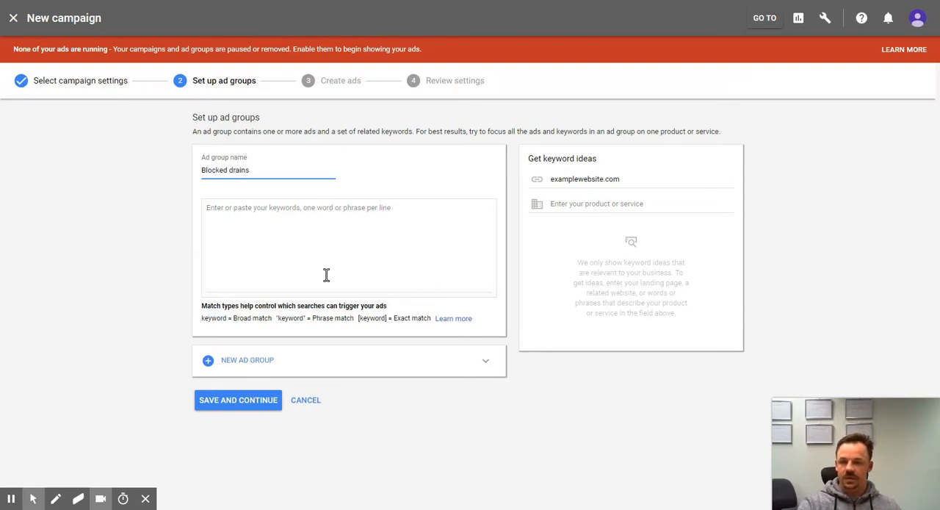
Step: Enter "Blocked drain sydney" as the ad group's keyword in broad match
click(306, 247)
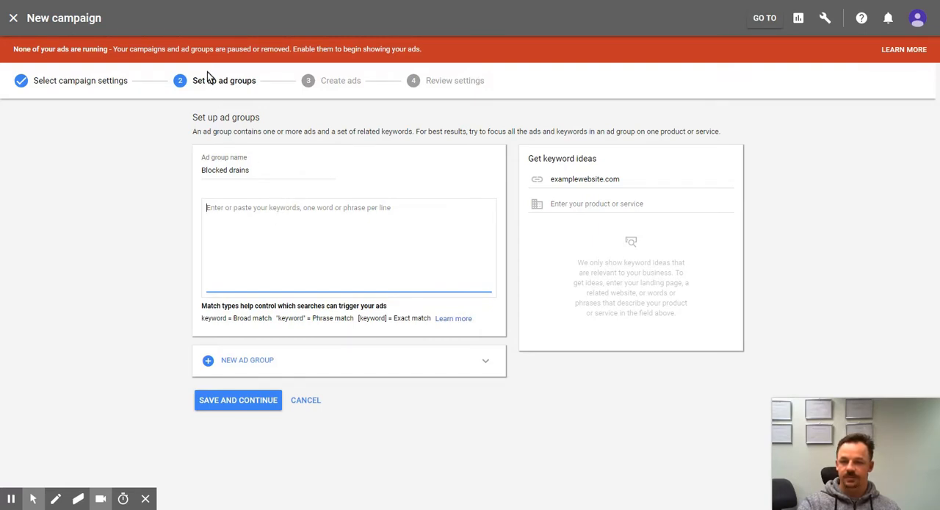
text(Blo)
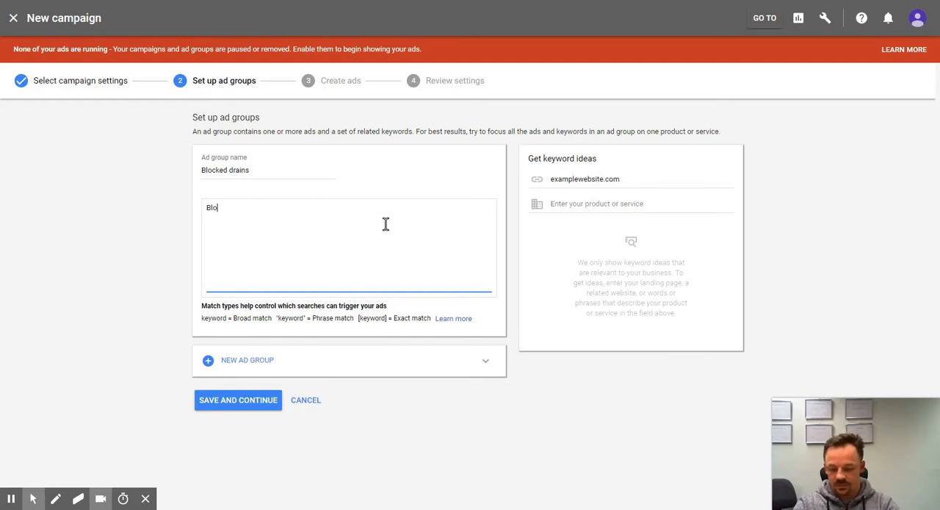
text(cked drain s)
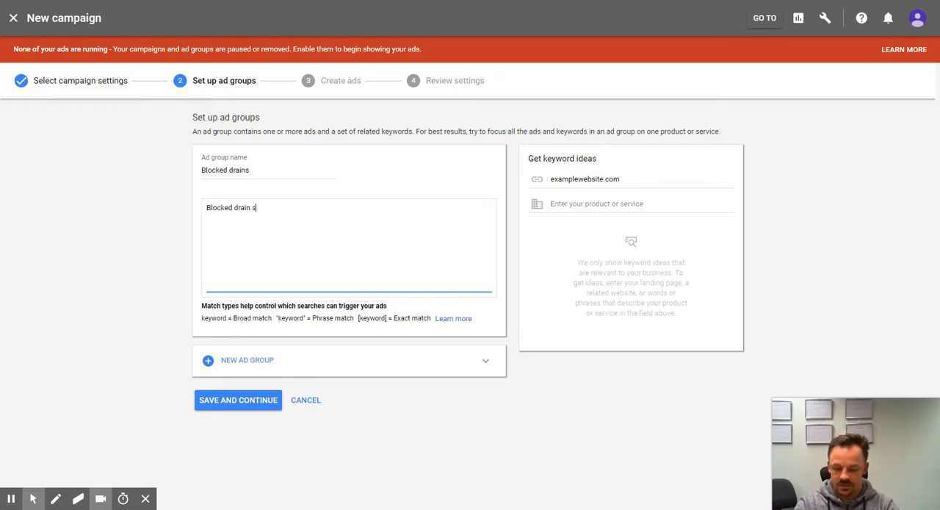
text(ydney)
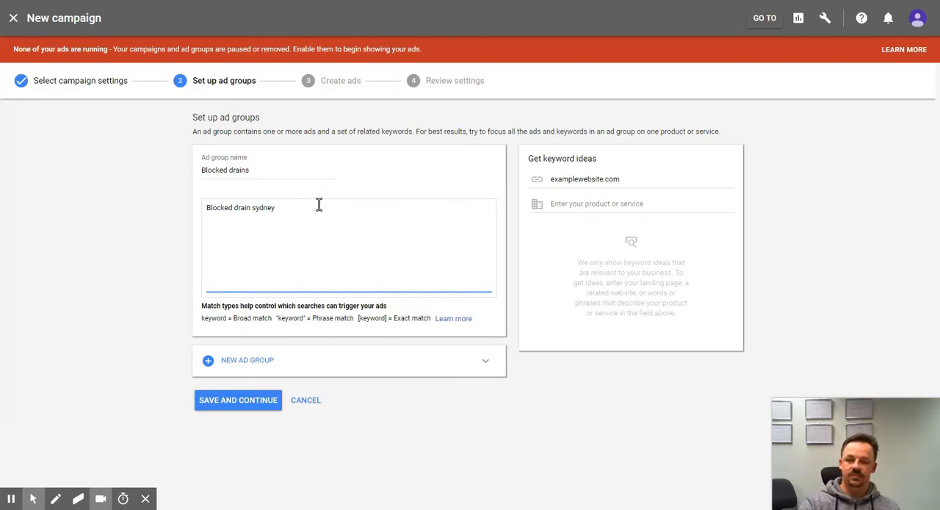
Step: Try the modified broad match by prefixing each word of the keyword with a plus sign: +Blocked +drain +sydney
key(Home)
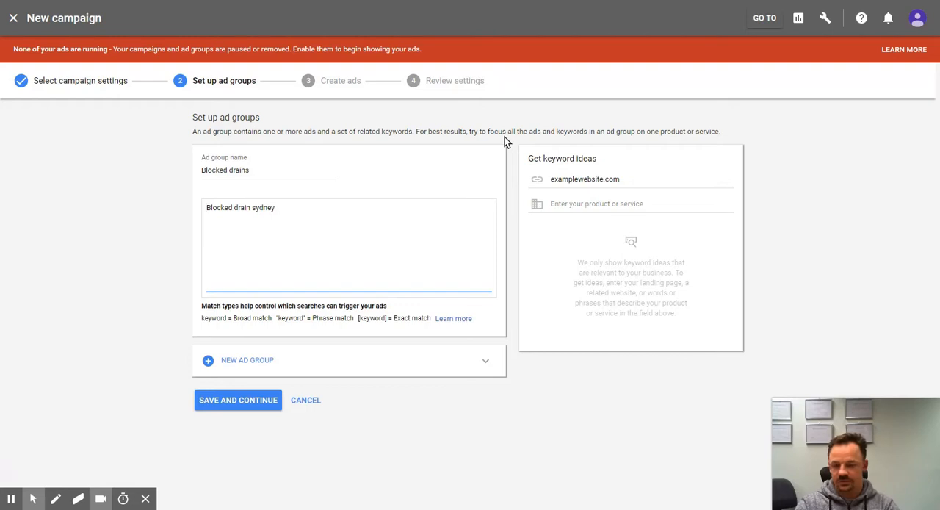
text(+)
key(ctrl+Right)
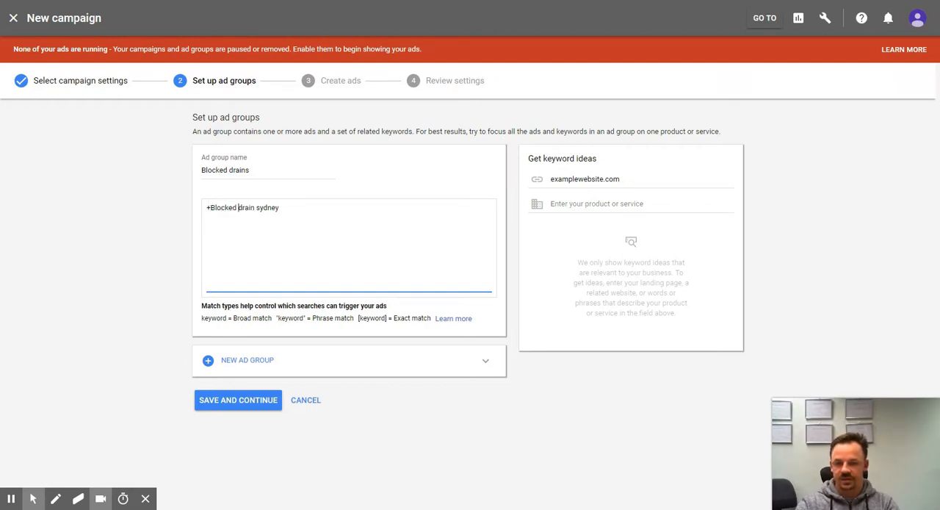
text(+)
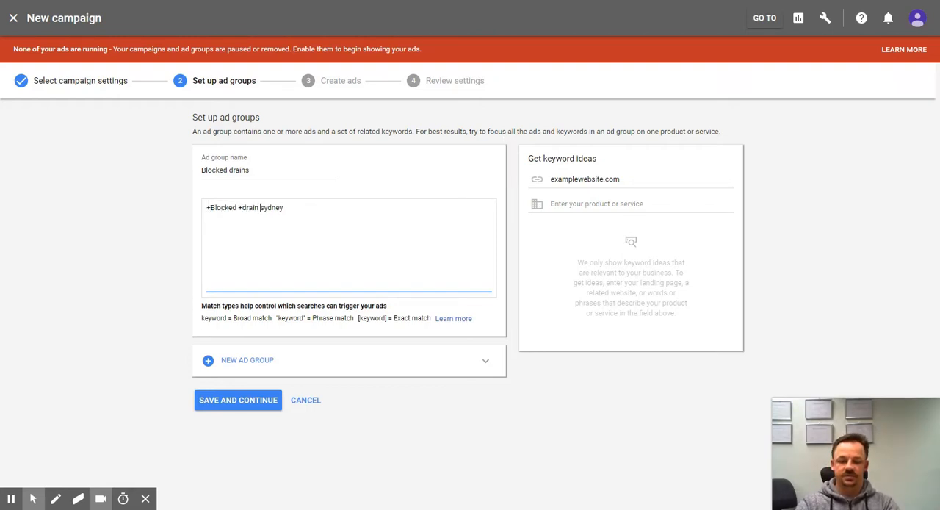
text(+)
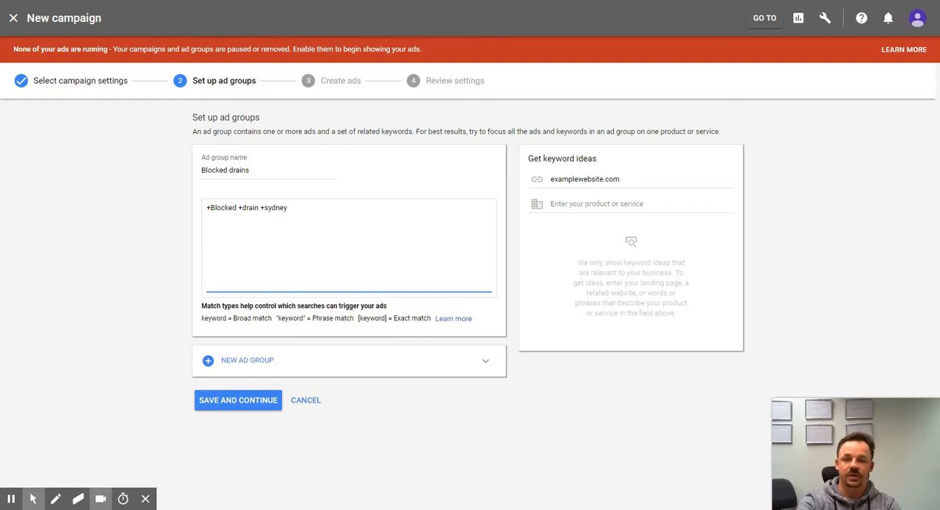
Step: Remove the plus signs from all three words of the keyword
key(BackSpace)
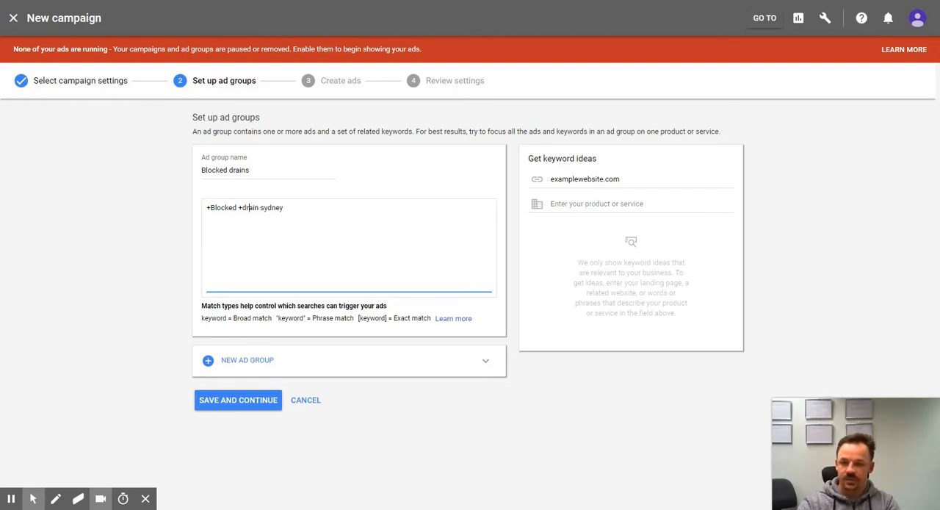
key(Left)
key(Left)
key(BackSpace)
key(Delete)
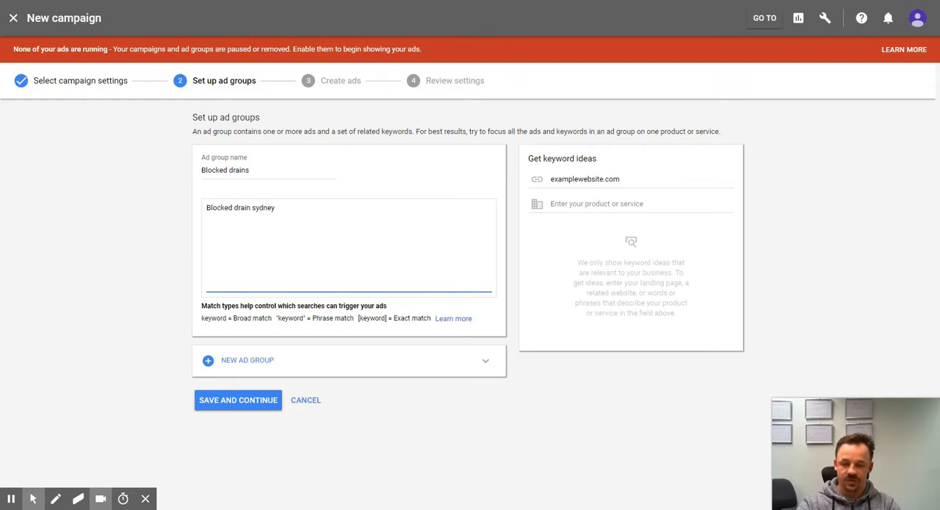
Step: Try exact match by enclosing the keyword in square brackets as [Blocked drain sydney], and remove the brackets again
text([)
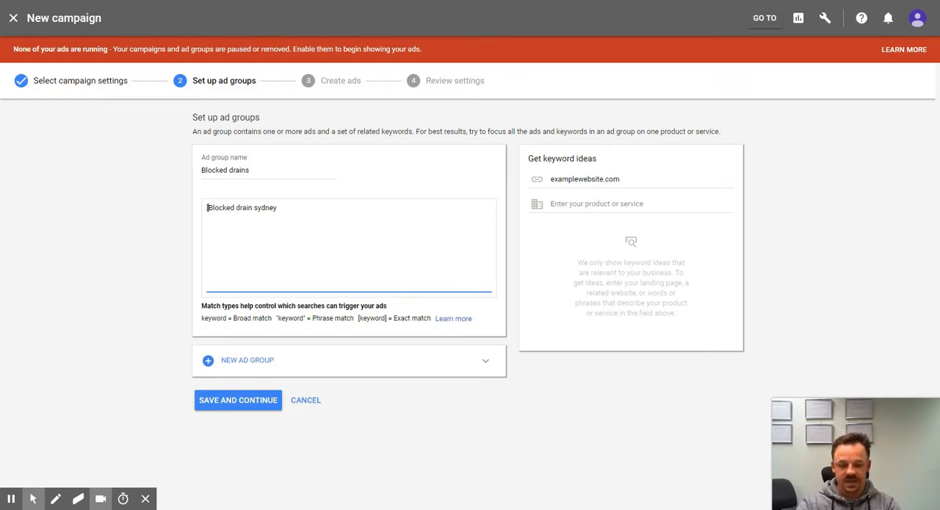
text(])
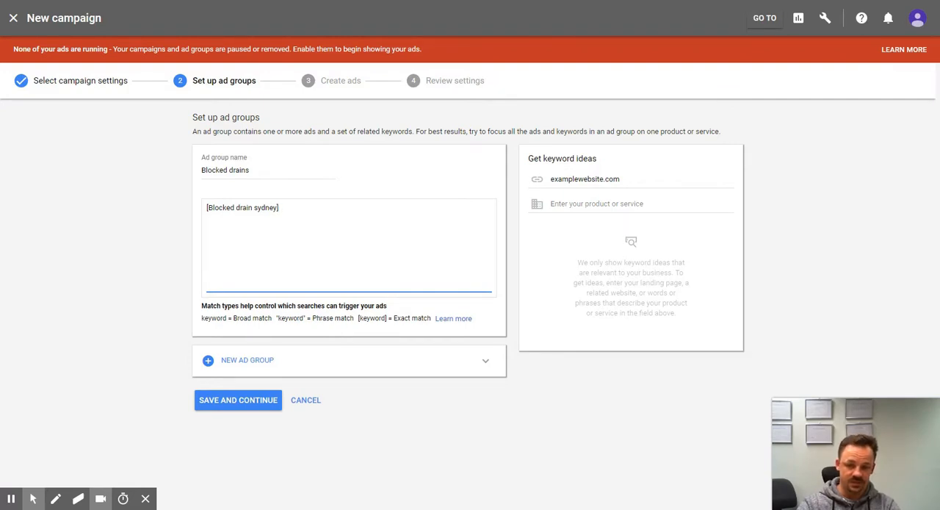
key(BackSpace)
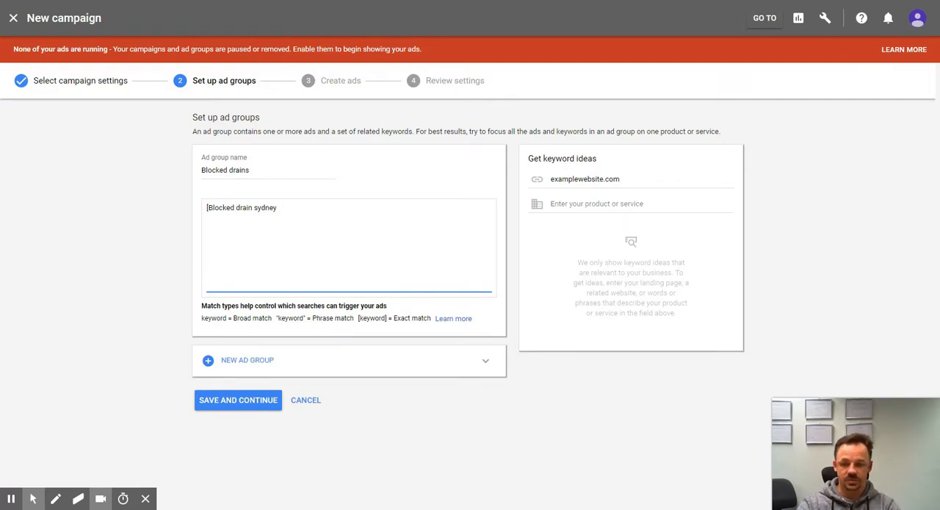
key(BackSpace)
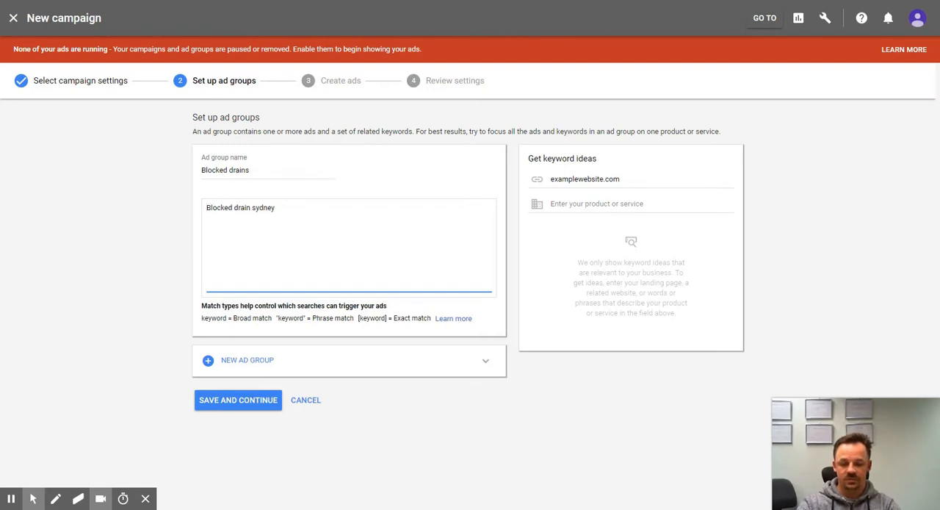
Step: Try phrase match by enclosing the keyword in quotation marks, append the word cheap outside them, and remove that word again
text(")
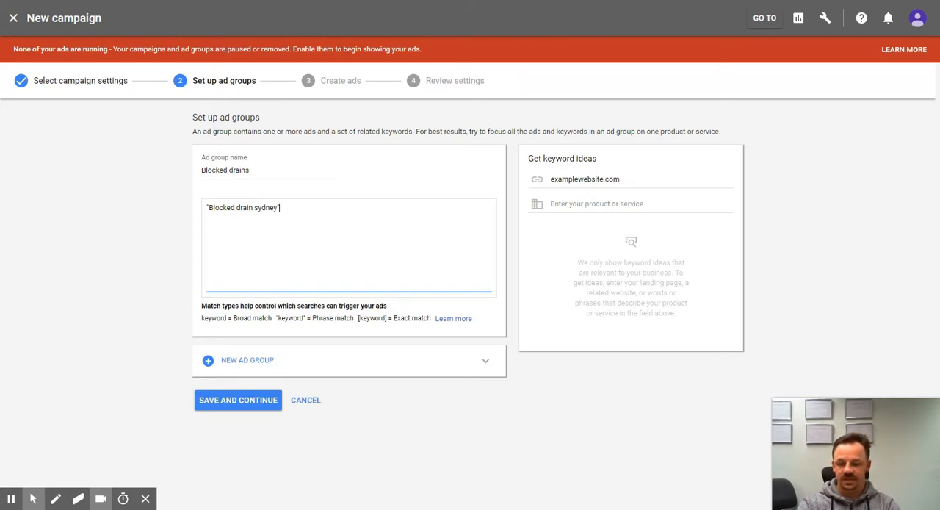
text(cheap)
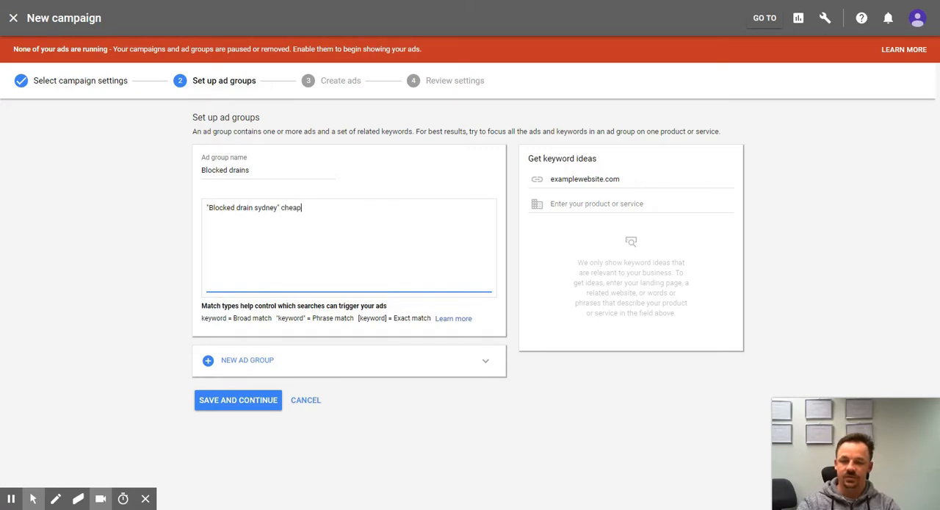
key(BackSpace)
key(BackSpace)
key(BackSpace)
key(BackSpace)
key(BackSpace)
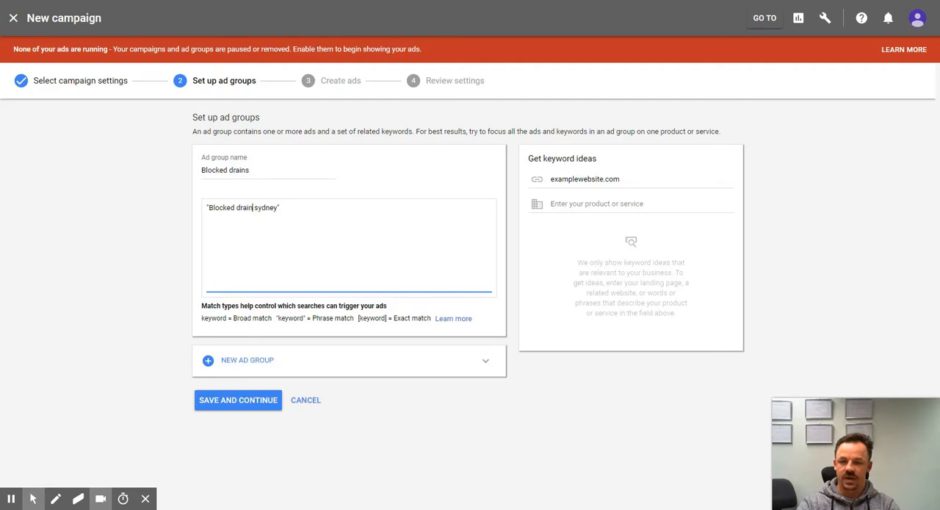
Step: Try the variations "Blocked drains sydney" and an inserted word for company before sydney, restoring the phrase "Blocked drain sydney"
text(s)
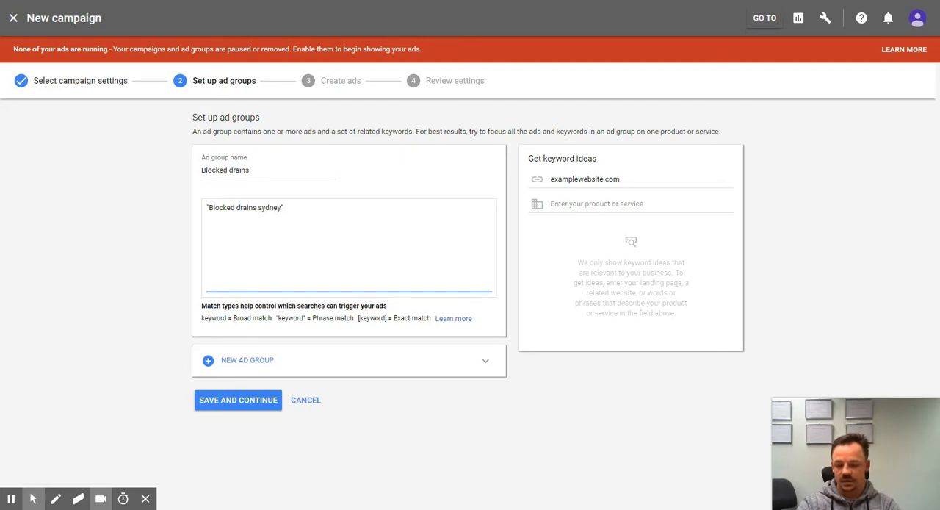
key(BackSpace)
text(copmany)
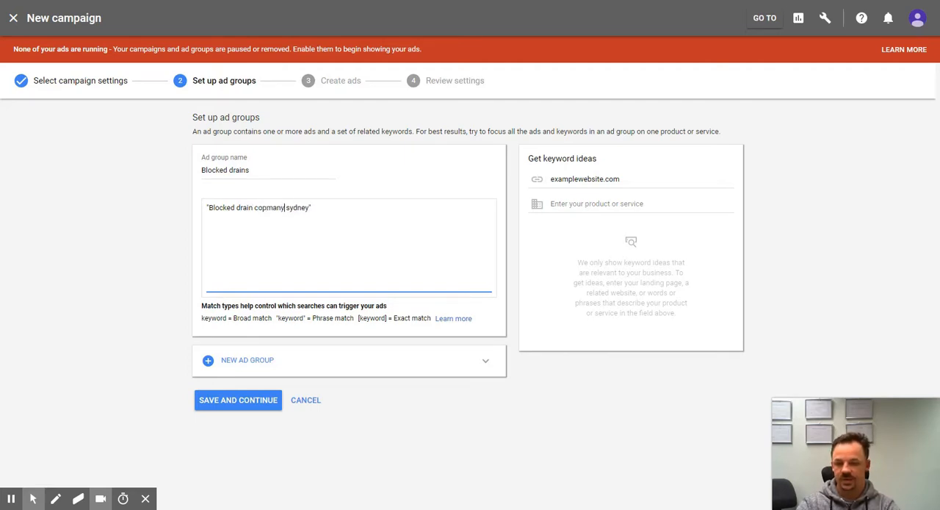
text( in)
key(BackSpace)
key(BackSpace)
key(BackSpace)
key(BackSpace)
key(BackSpace)
key(BackSpace)
key(BackSpace)
key(BackSpace)
key(BackSpace)
key(BackSpace)
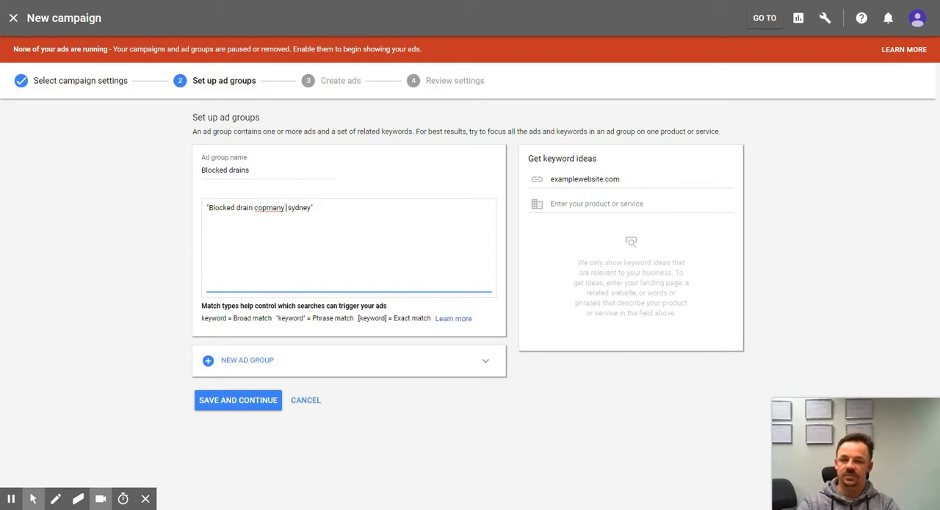
key(BackSpace)
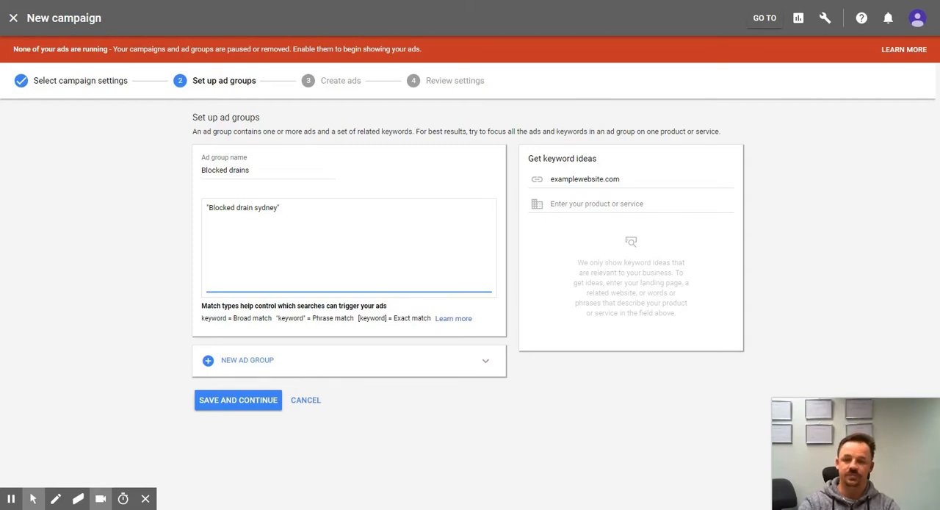
Step: Remove both quotation marks from around the keyword Blocked drain sydney
click(334, 196)
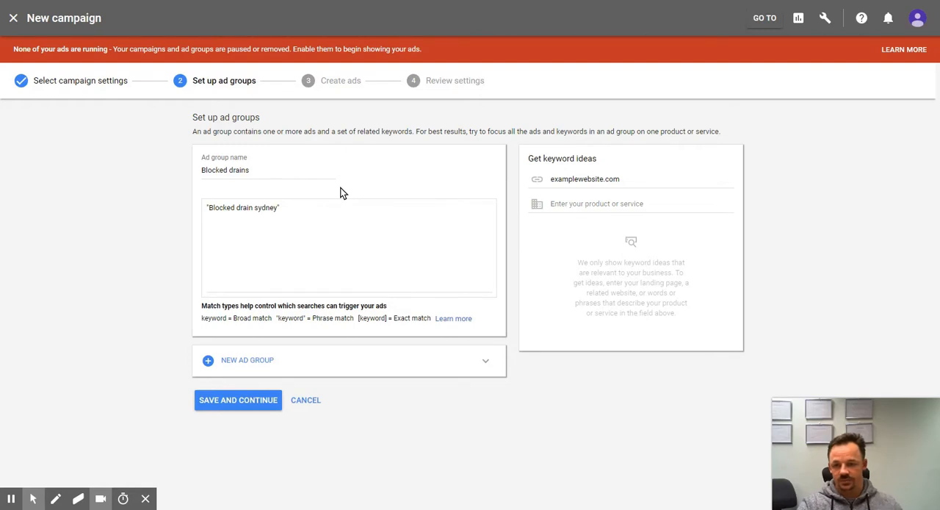
click(299, 206)
key(BackSpace)
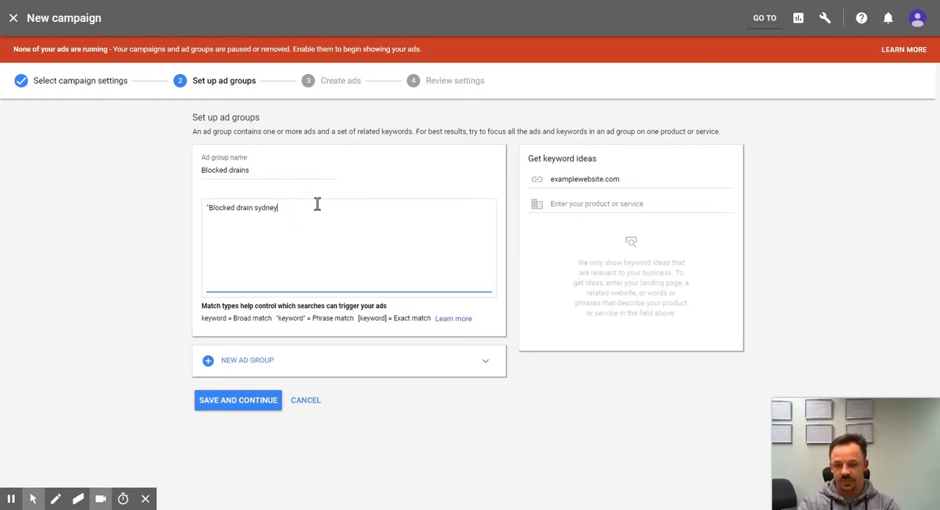
key(Home)
key(Delete)
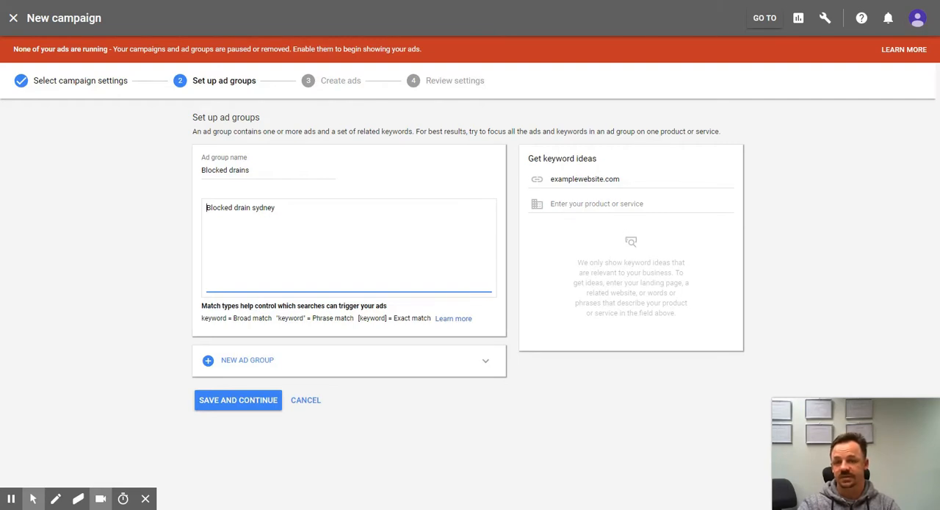
Step: Make the keyword modified broad match by prefixing each word with a plus sign: +Blocked +drain +sydney
click(207, 207)
text(+)
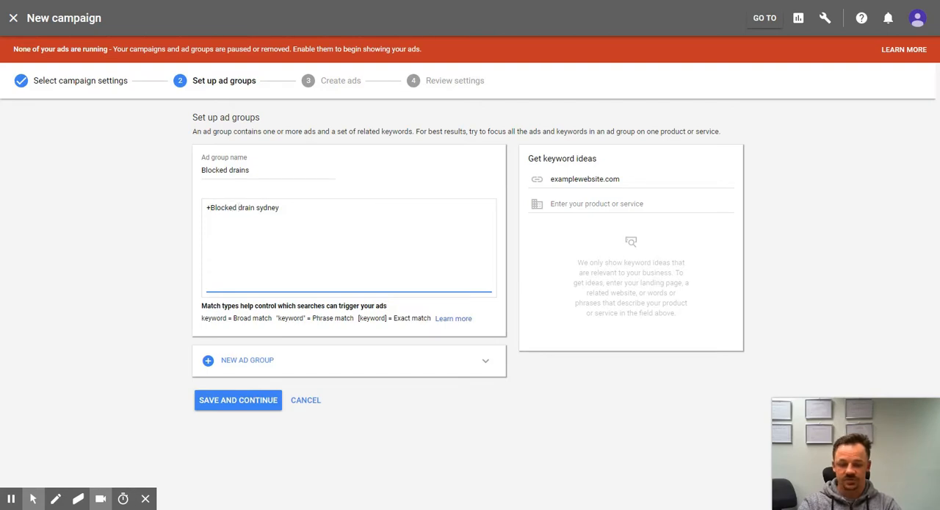
click(238, 208)
text(+)
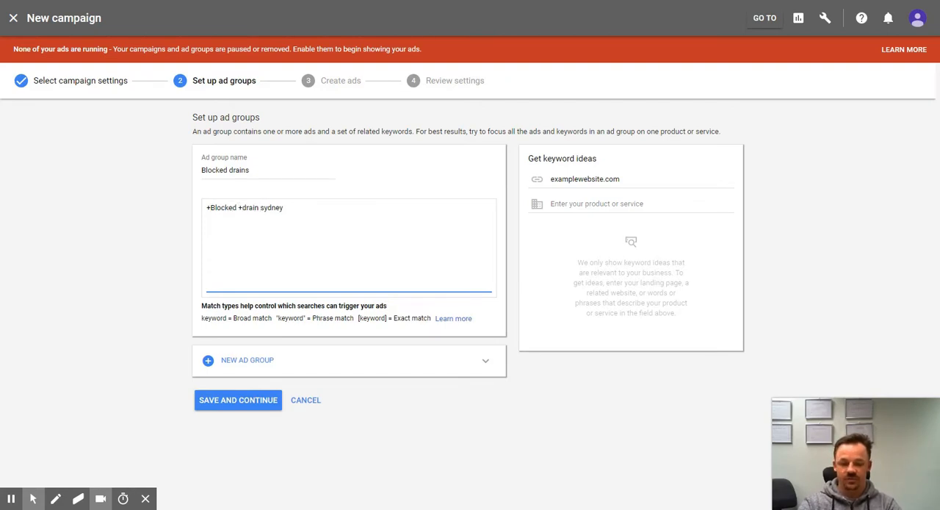
click(263, 208)
text(+)
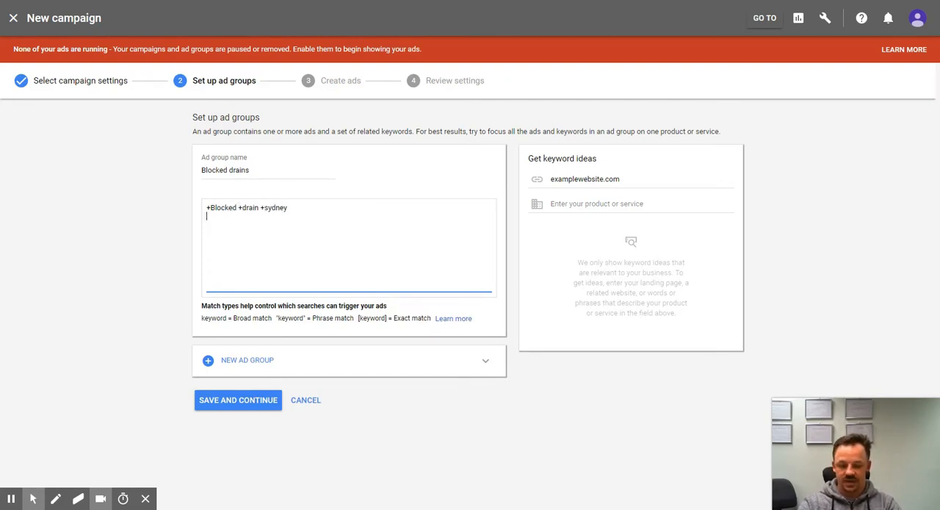
Step: Add the exact match keyword [blocked drains sydney] on a second line and save the ad group to continue to ad creation
key(Return)
text([blocke)
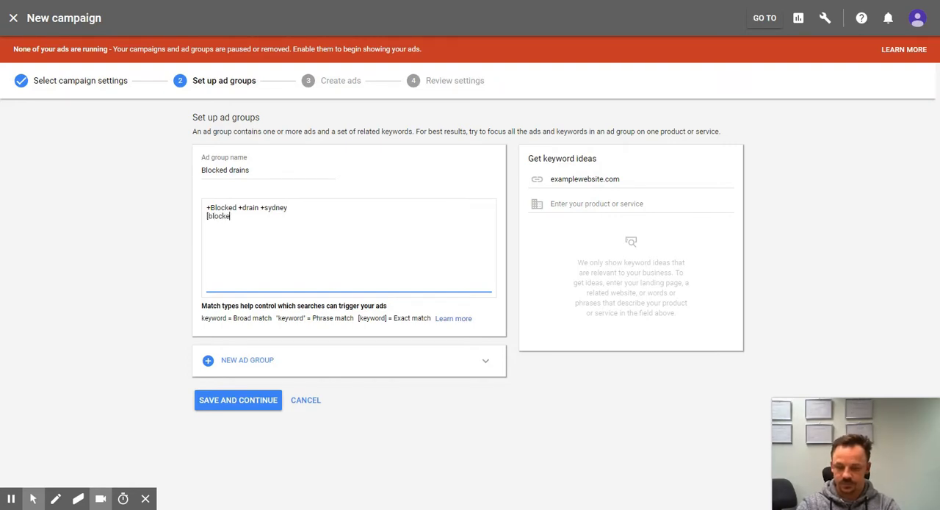
text(d drains sydney)
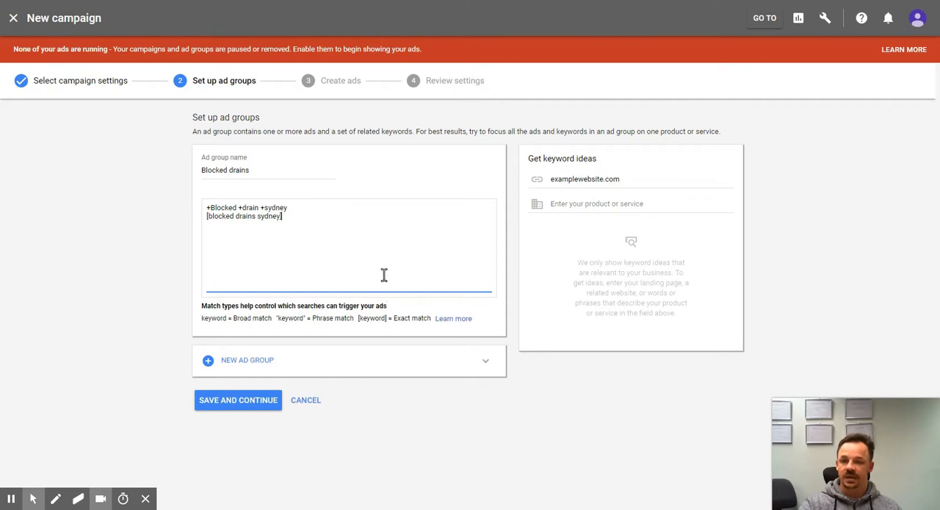
click(245, 400)
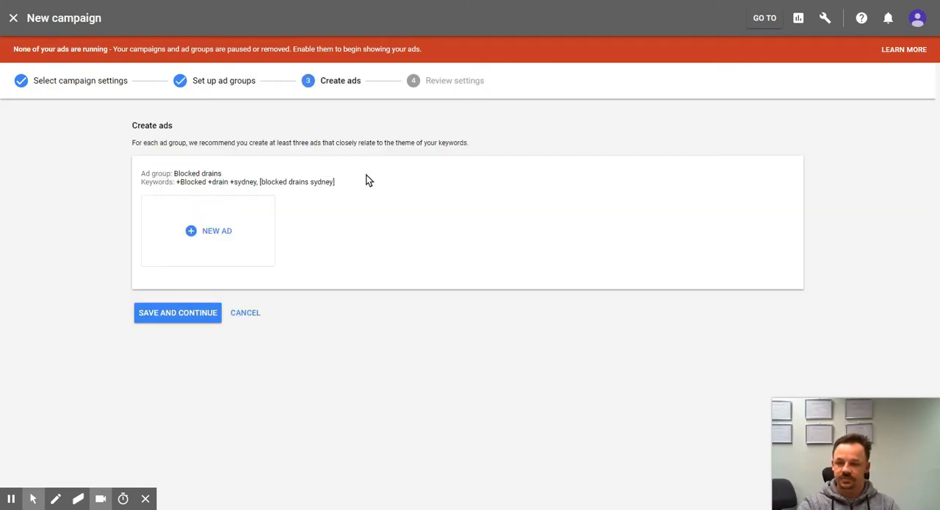
Step: Start a new text ad for the Blocked drains ad group with the final URL examplewebsite.com.au/landingpage
click(213, 230)
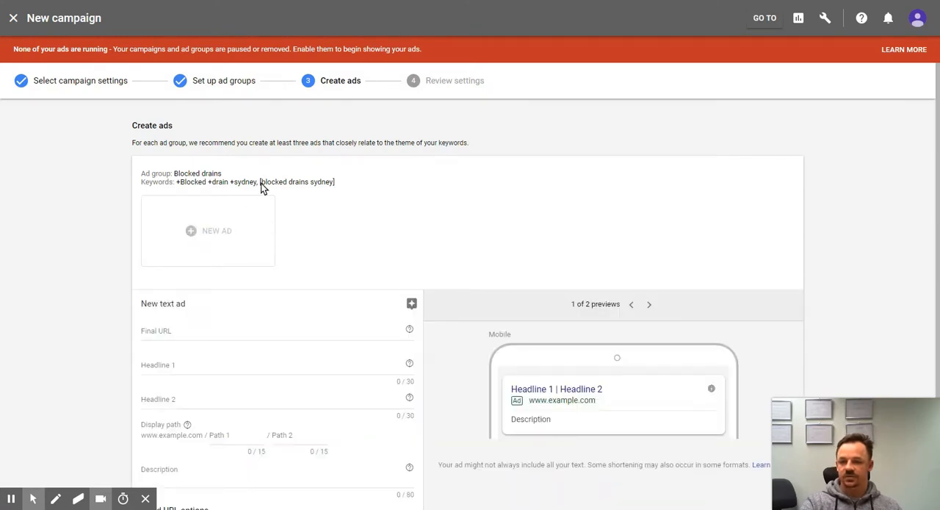
scroll(486, 207, down, 2)
click(185, 207)
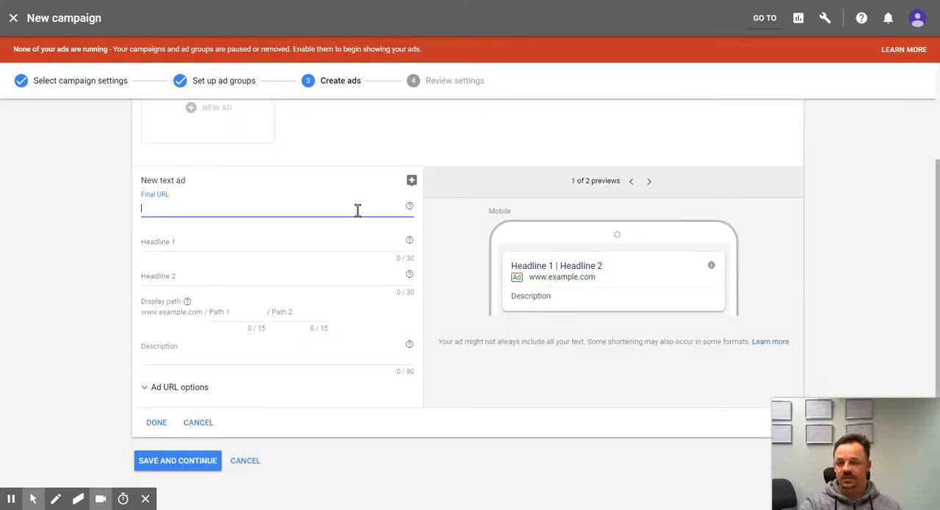
text(example)
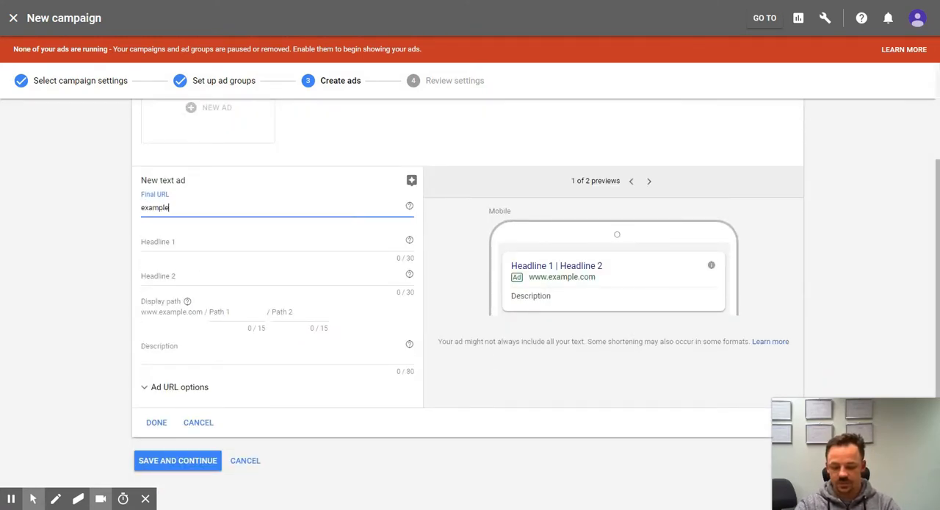
text(website.com.au)
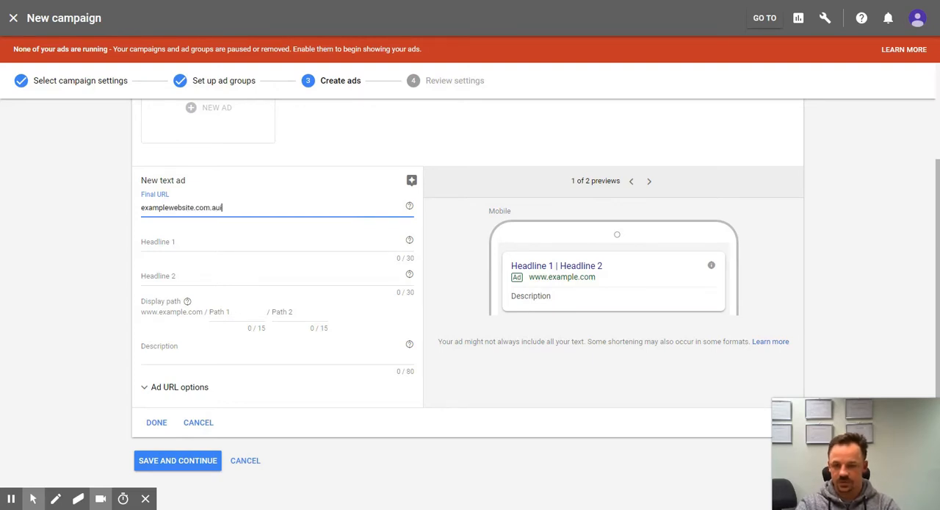
text(/)
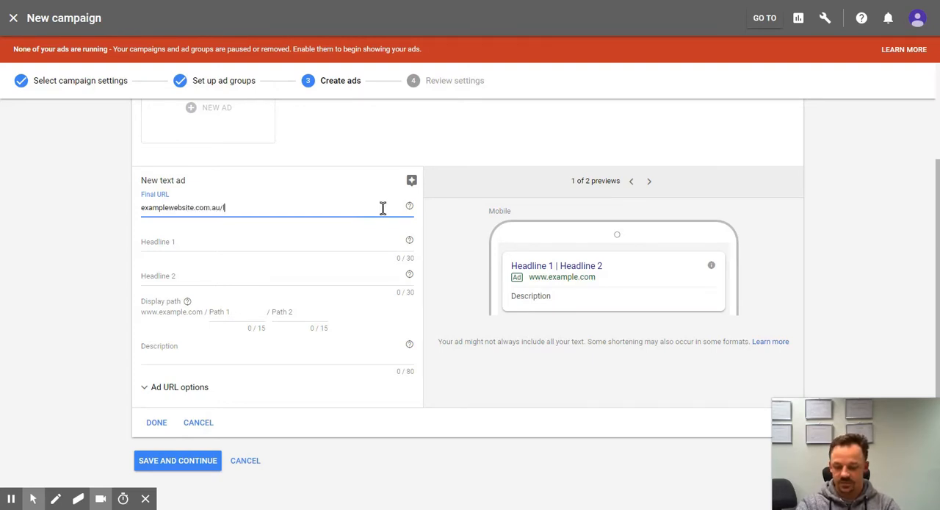
text(landingpage)
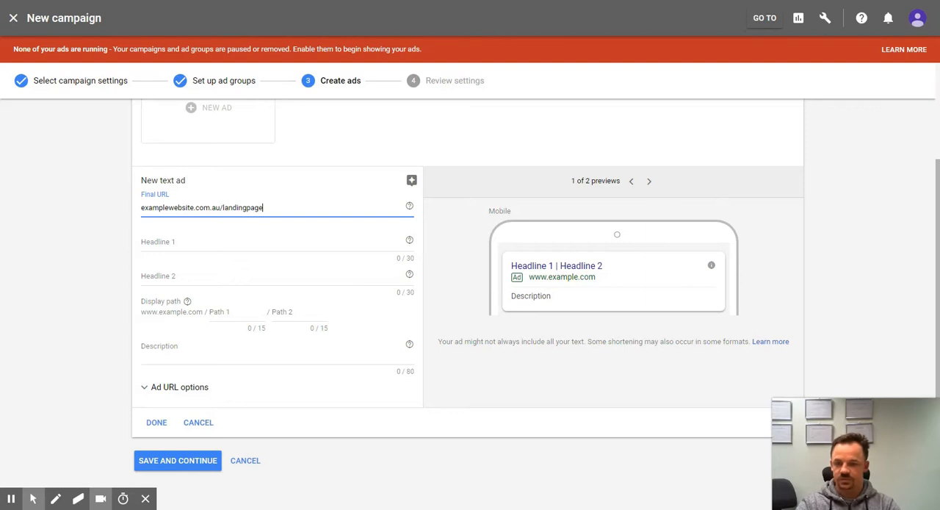
Step: Replace the page part of the final URL so it reads examplewebsite.com.au/blocked-drains-quote
key(BackSpace)
key(BackSpace)
key(BackSpace)
key(BackSpace)
key(BackSpace)
key(BackSpace)
key(BackSpace)
key(BackSpace)
key(BackSpace)
key(BackSpace)
key(BackSpace)
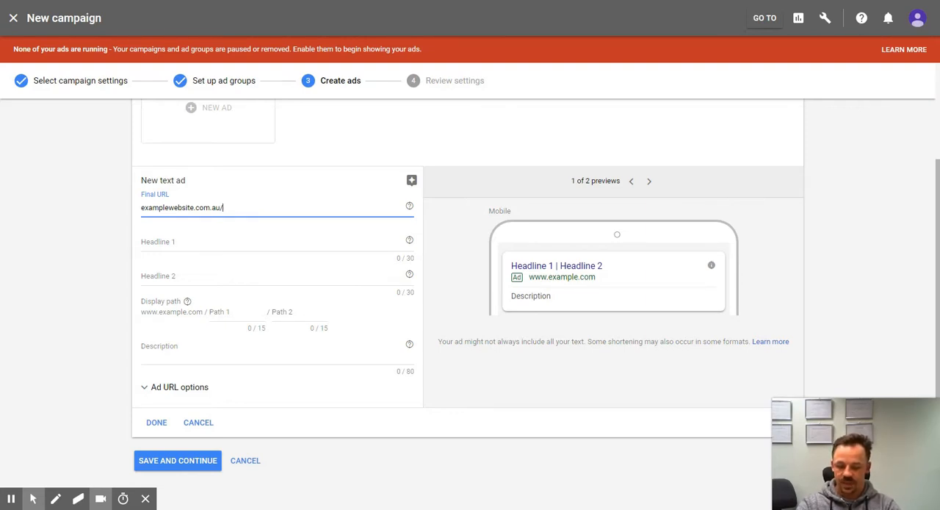
text(blocked-)
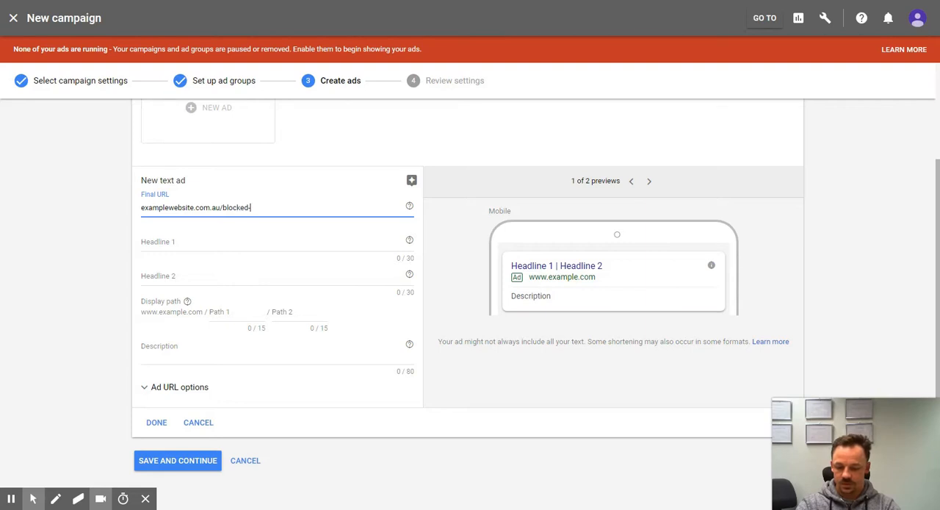
text(drains-c)
text(uote)
key(Tab)
key(Tab)
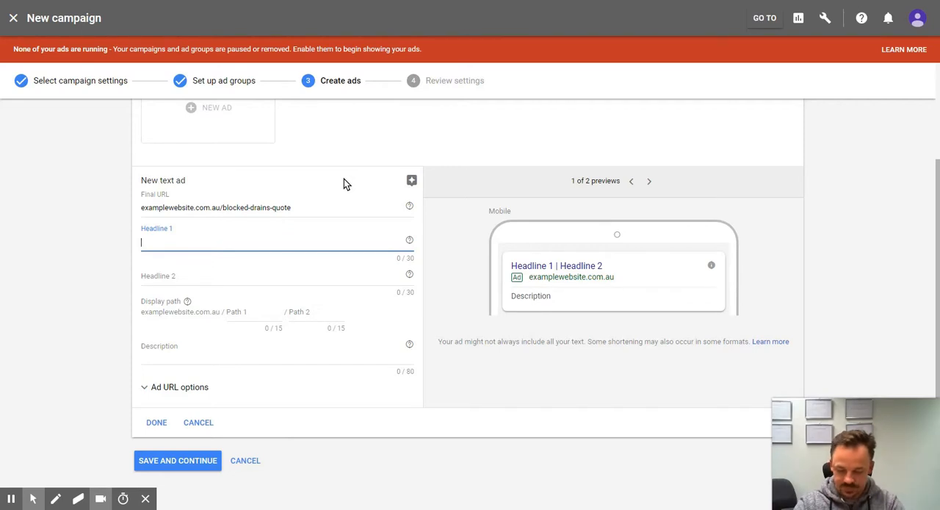
Step: Enter "Fast Reliable Blocked Drains" as Headline 1 of the text ad, keeping it within the character limit
text(Fast reliable)
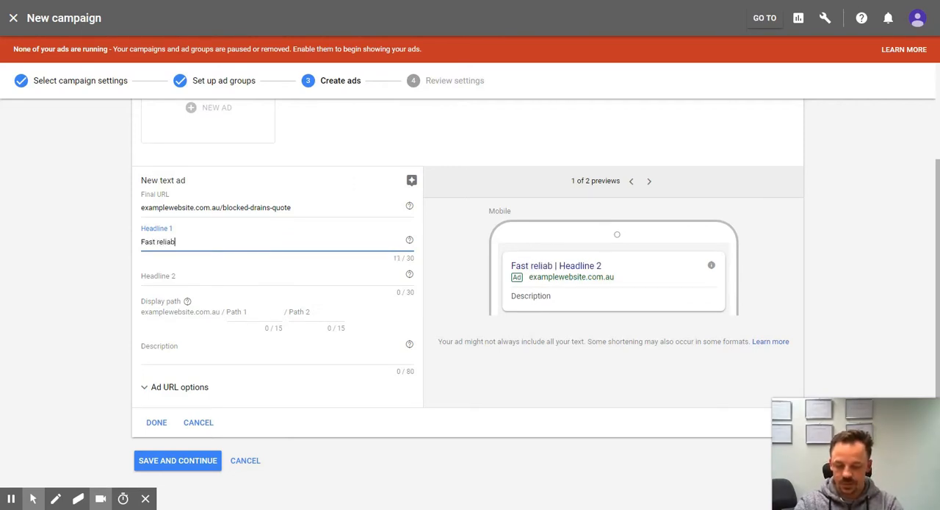
key(BackSpace)
key(BackSpace)
key(BackSpace)
key(BackSpace)
key(BackSpace)
key(BackSpace)
key(BackSpace)
key(BackSpace)
key(BackSpace)
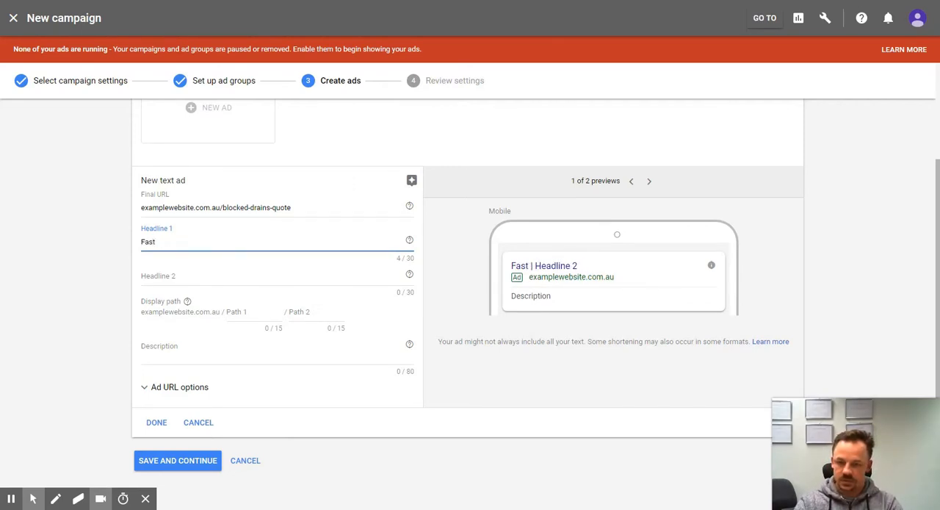
text(Reliable)
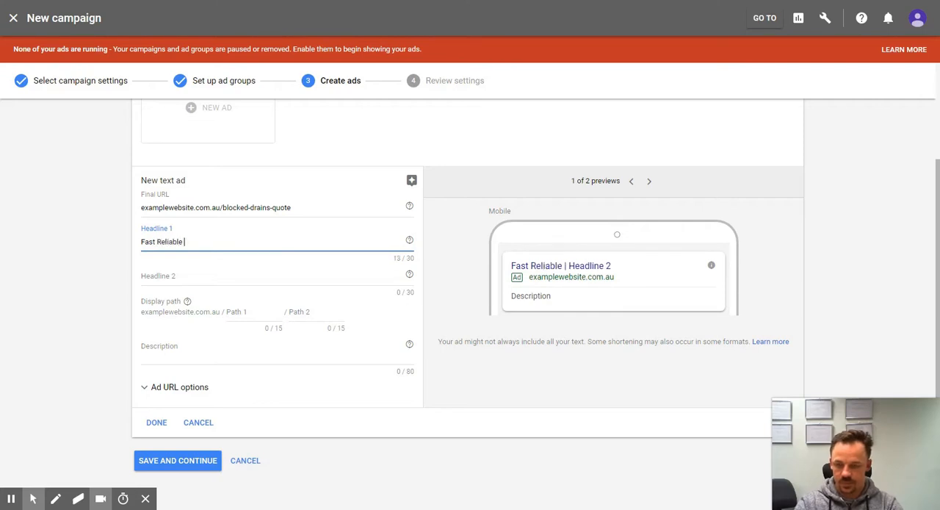
text( Bloc)
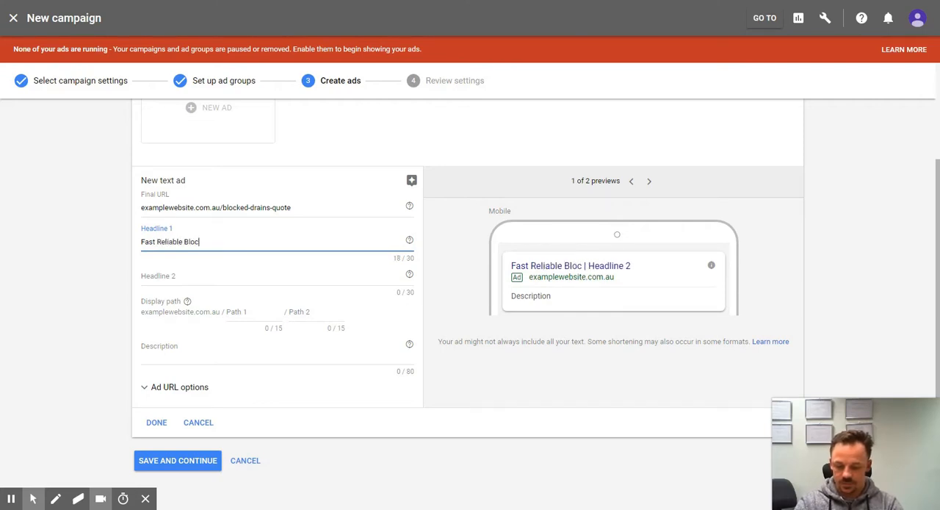
text(ked Drains Service)
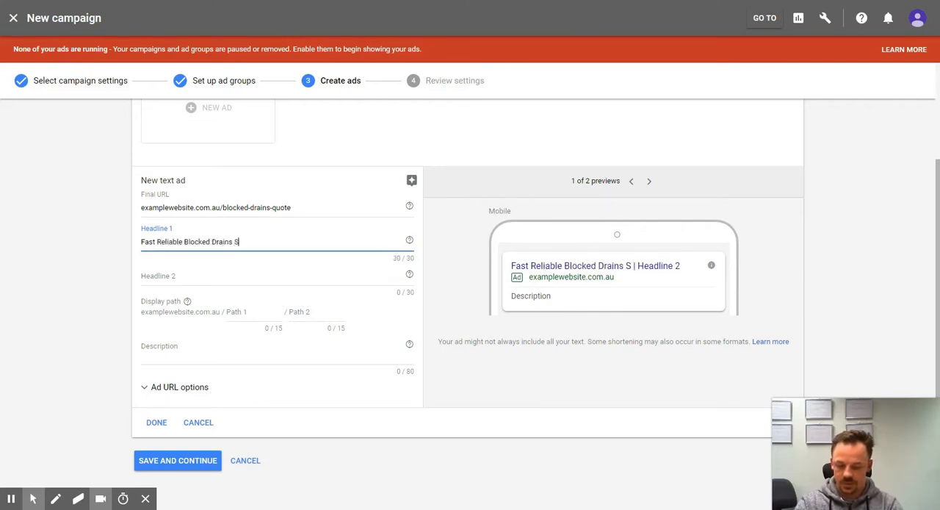
key(BackSpace)
key(BackSpace)
key(BackSpace)
key(BackSpace)
key(BackSpace)
key(BackSpace)
key(BackSpace)
key(BackSpace)
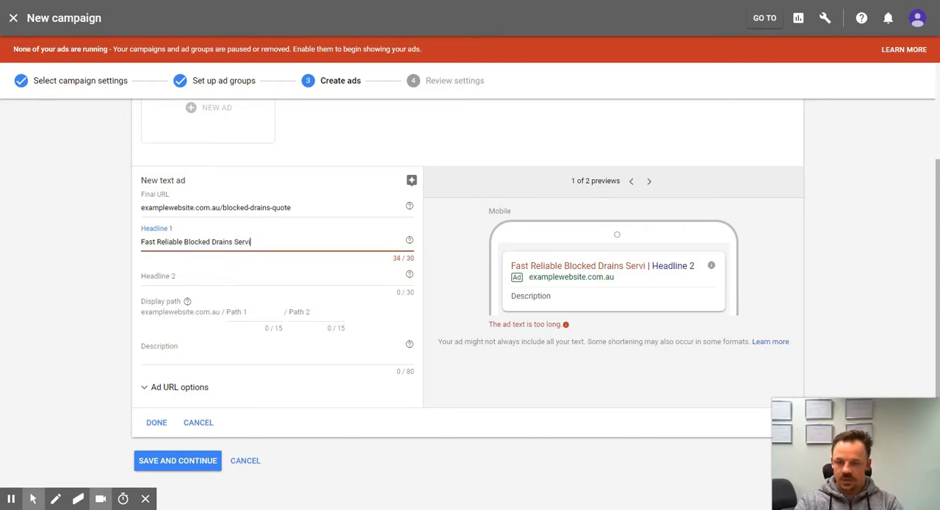
key(Tab)
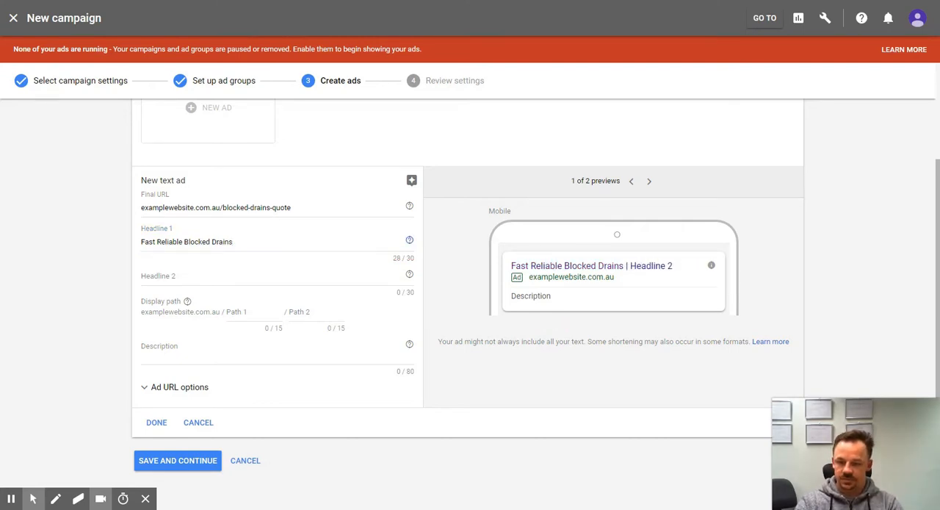
Step: Enter "Service In Sydney - Call Now" as Headline 2 of the text ad, keeping it within the 30-character limit
key(Tab)
text(Service)
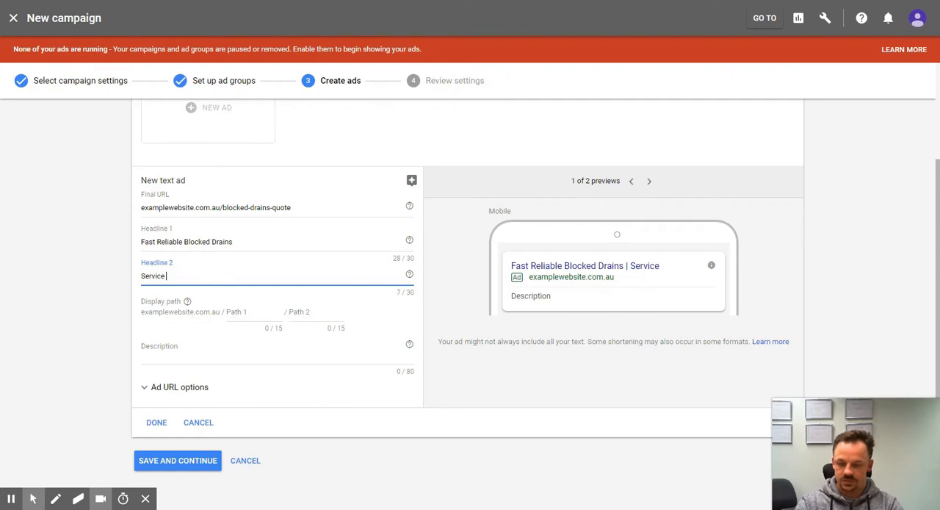
text( In Sydney)
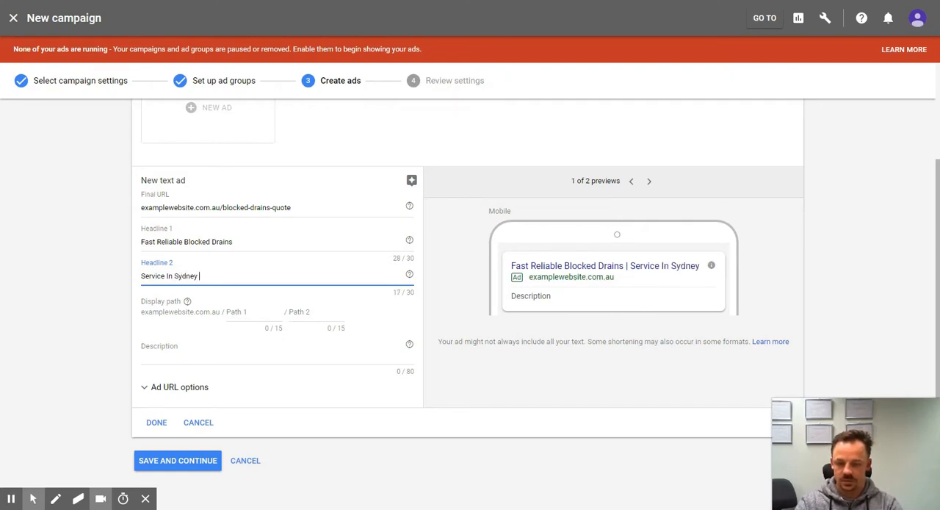
text( - Call )
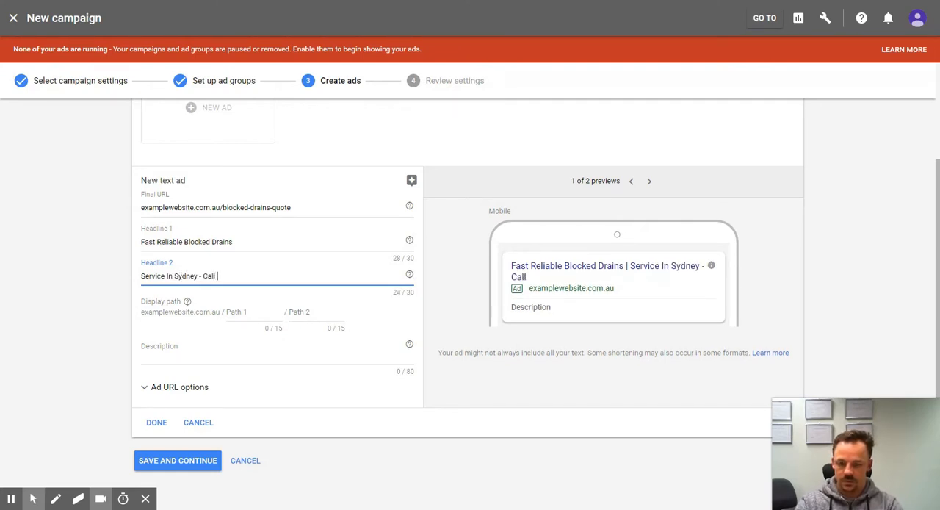
text(Us Now)
key(BackSpace)
key(BackSpace)
key(BackSpace)
key(BackSpace)
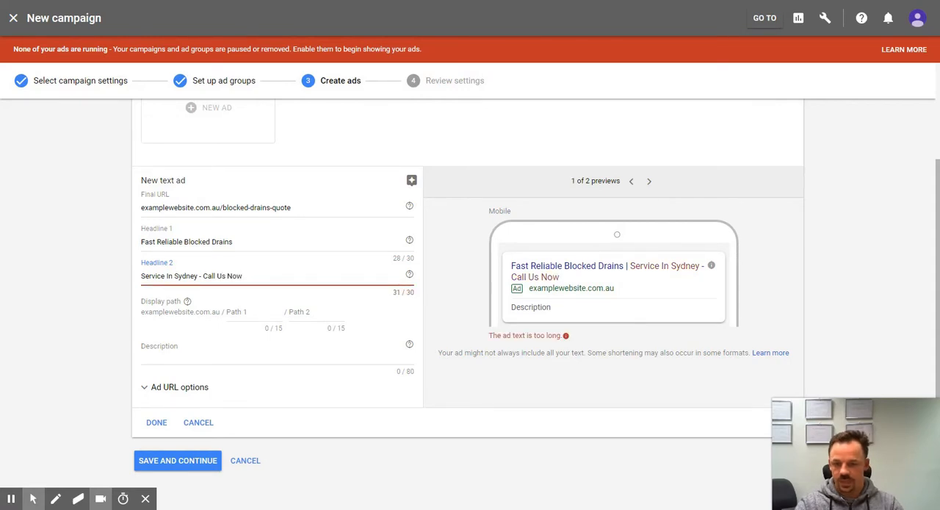
key(BackSpace)
key(BackSpace)
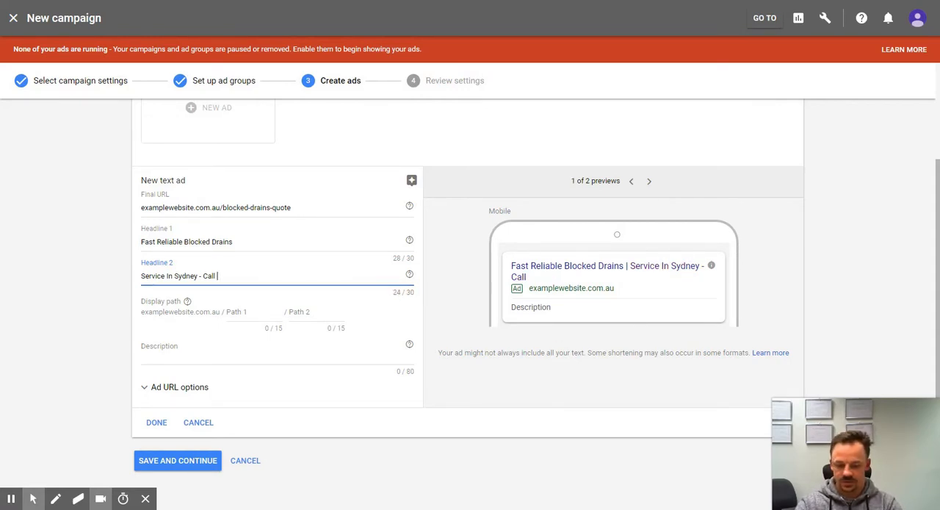
text(Now)
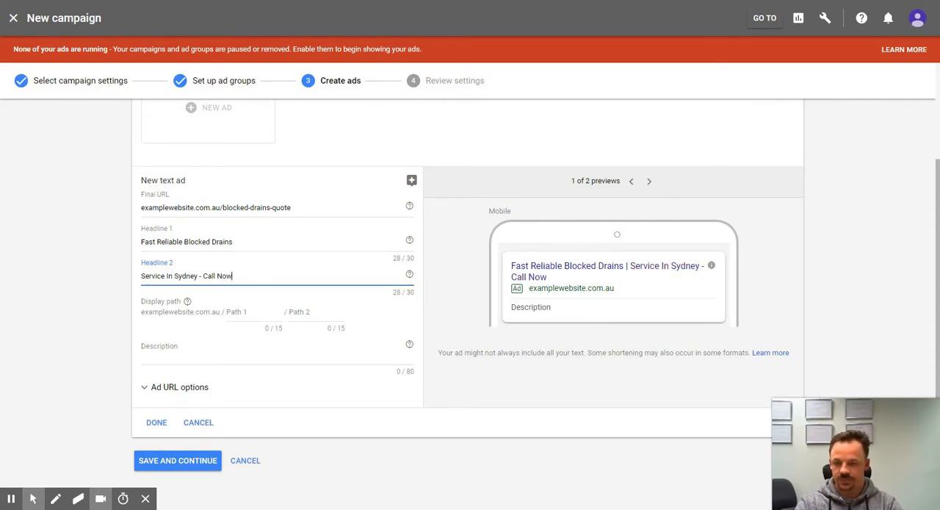
Step: Set the ad's display path to "blocked" for Path 1 and "drains" for Path 2
click(245, 310)
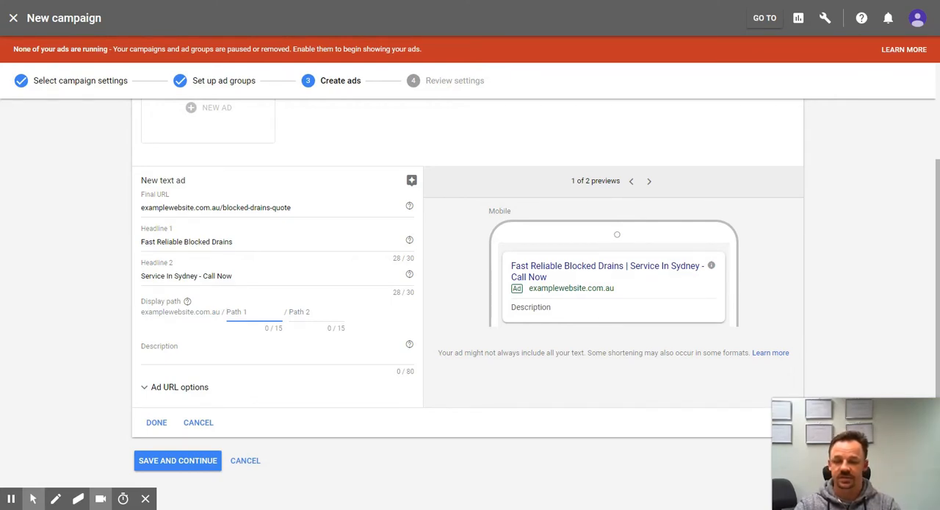
text(blocked)
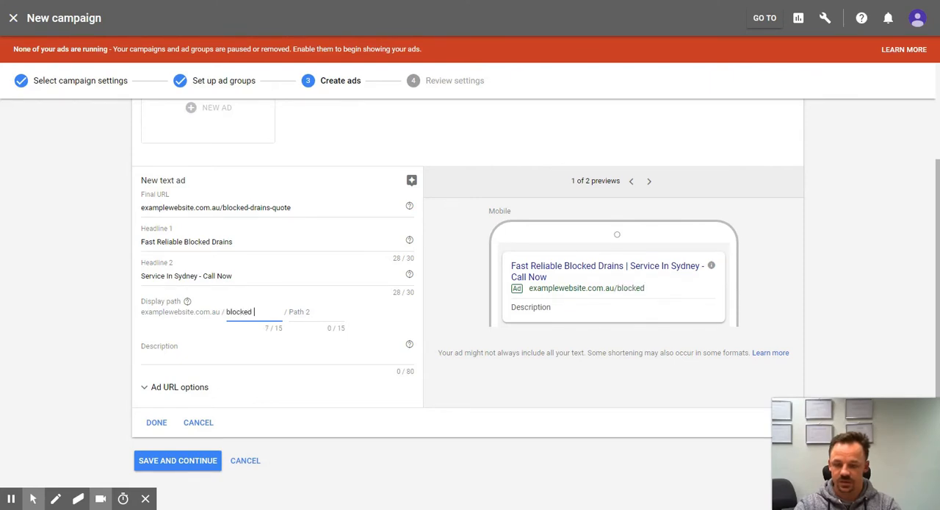
key(Tab)
text(drains)
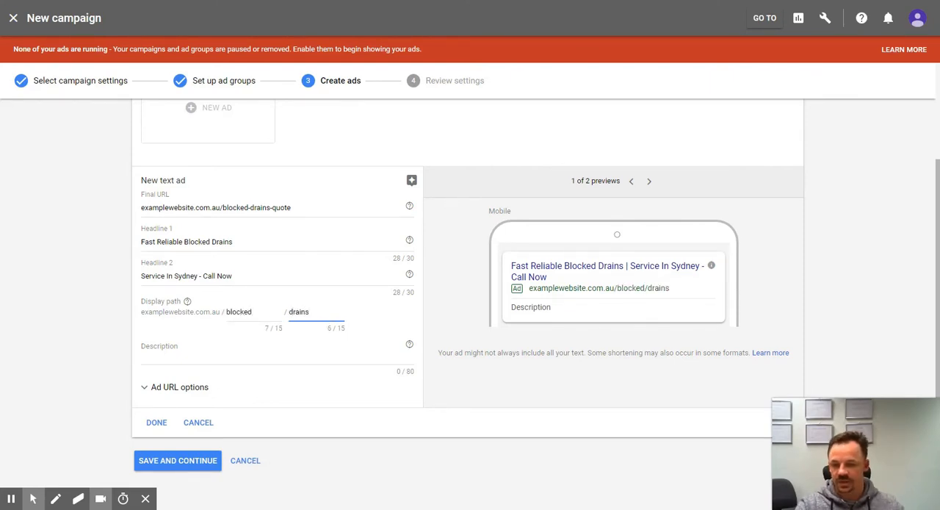
click(208, 349)
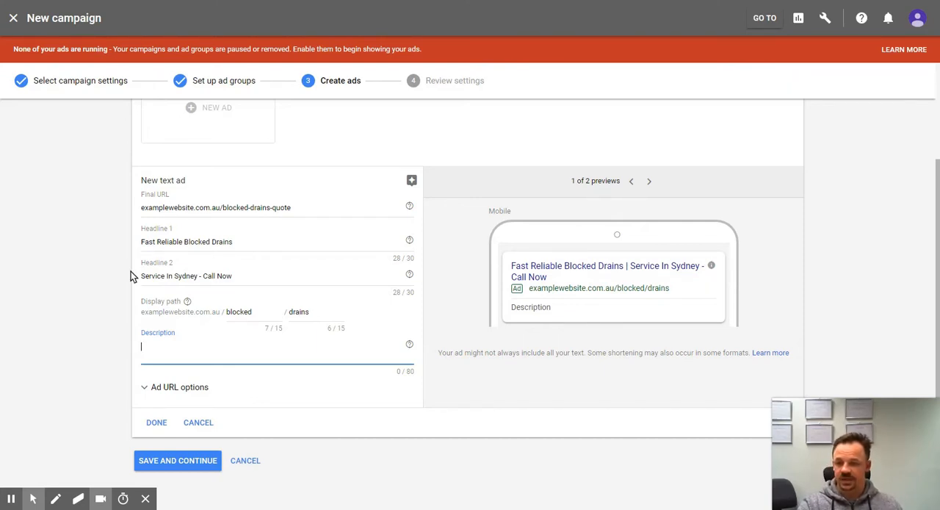
Step: Begin a keyword insertion at the start of Headline 1 and try to apply it in title case without default text
click(144, 242)
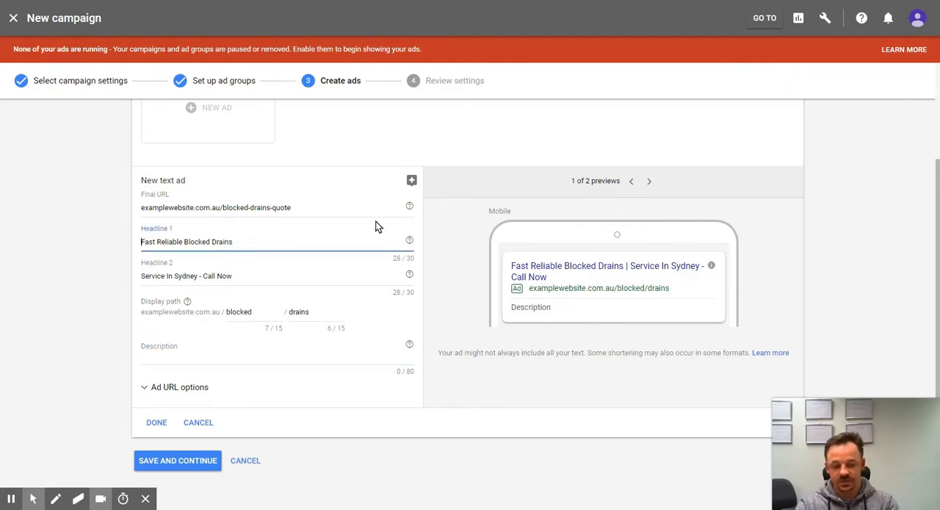
text({key)
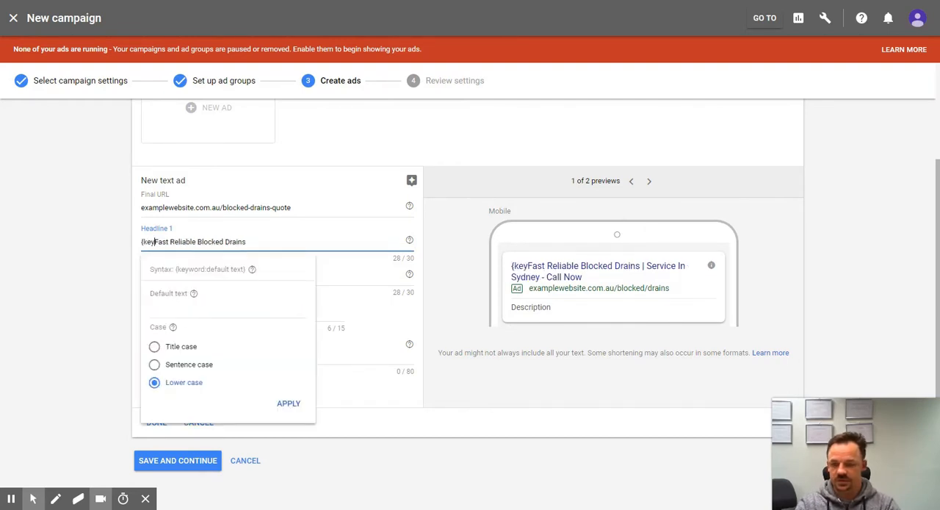
click(154, 346)
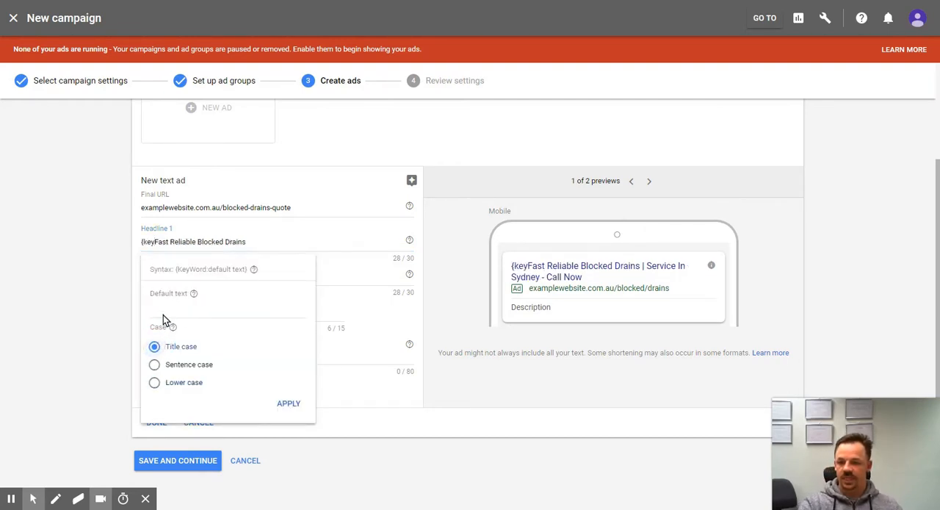
click(288, 403)
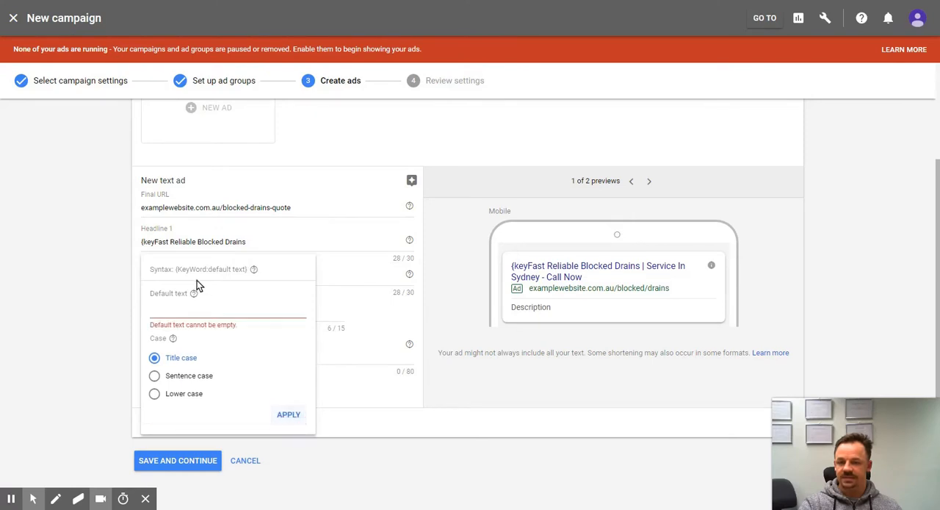
click(203, 305)
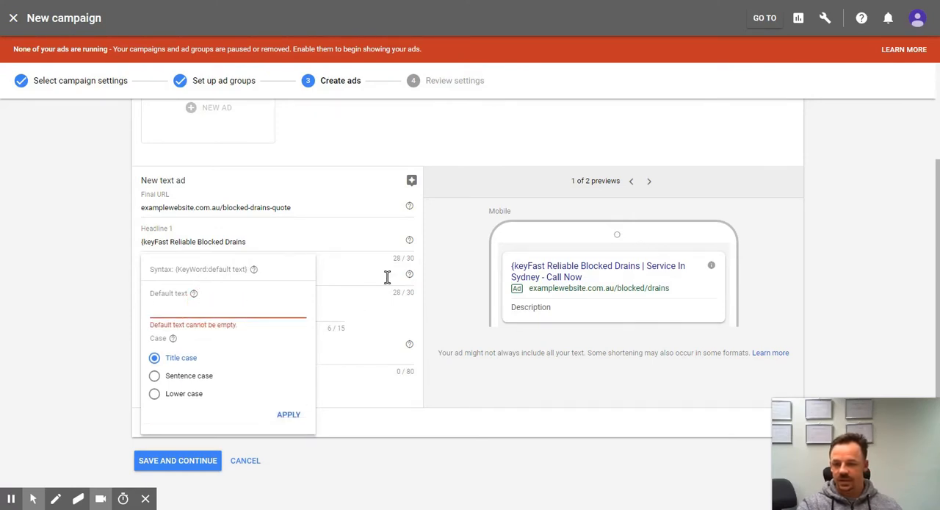
Step: Apply the lower-case keyword insertion with default text "Fast Reliable Blocked Drains" in Headline 1 and delete the duplicate text after it
mouse_move(157, 242)
mouse_down()
mouse_move(252, 242)
mouse_move(155, 244)
mouse_up()
key(ctrl+c)
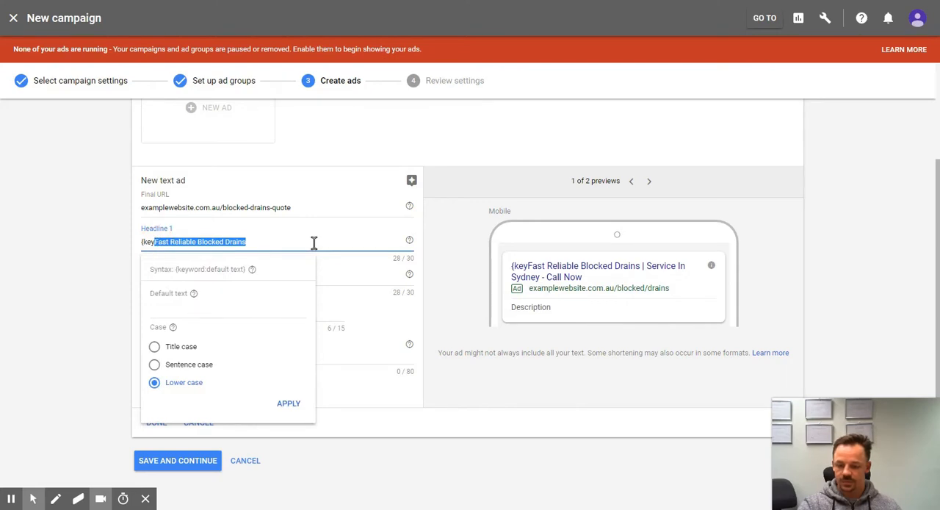
click(200, 308)
key(ctrl+v)
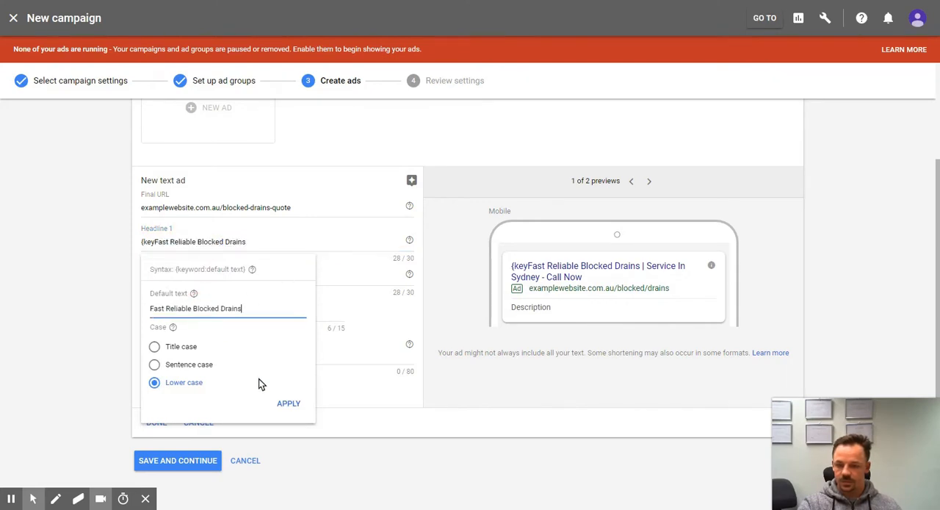
click(289, 403)
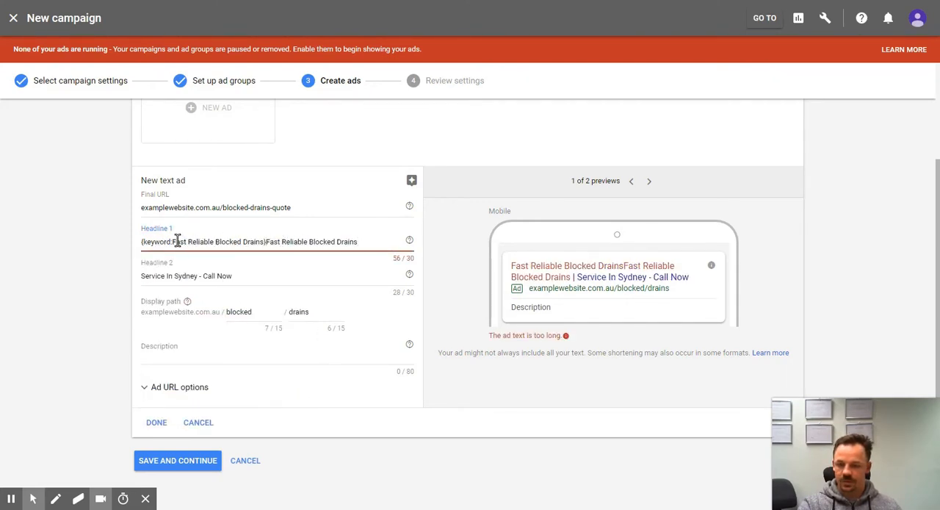
drag(269, 241, 371, 243)
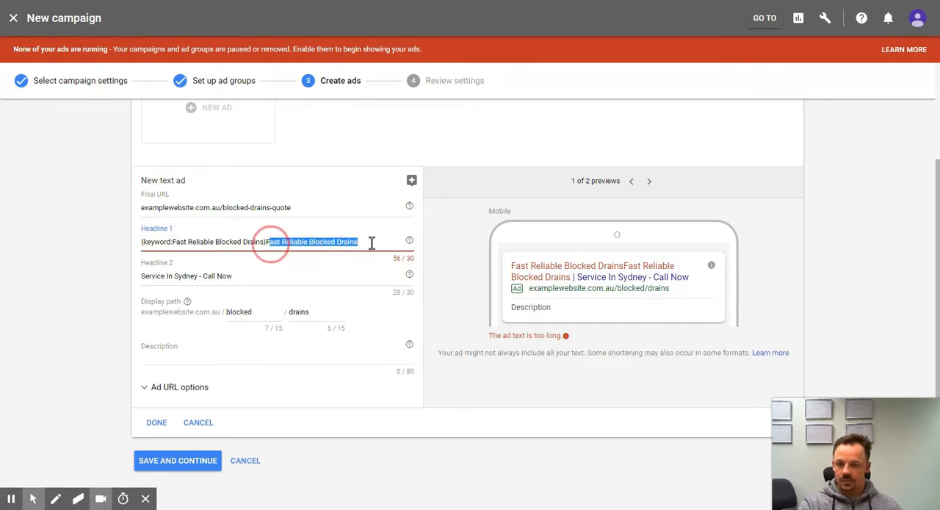
key(BackSpace)
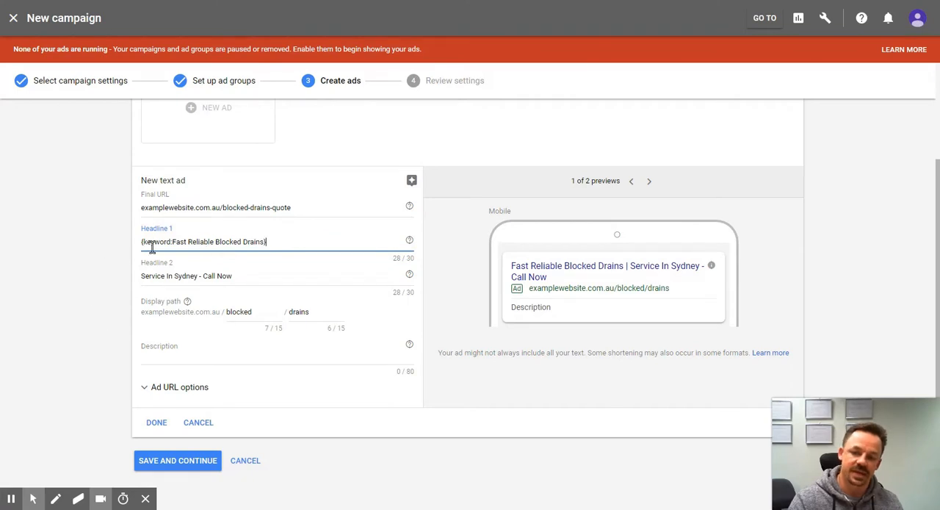
click(557, 278)
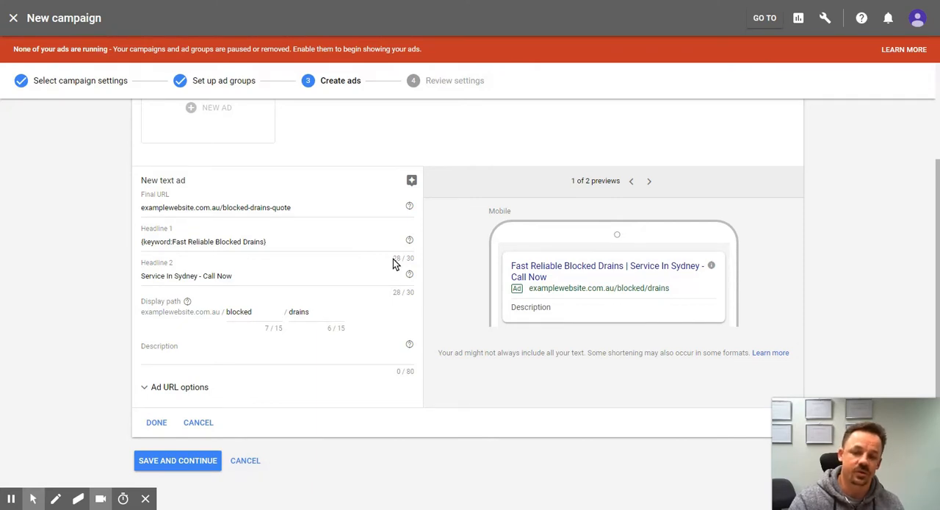
click(175, 241)
drag(175, 242, 263, 242)
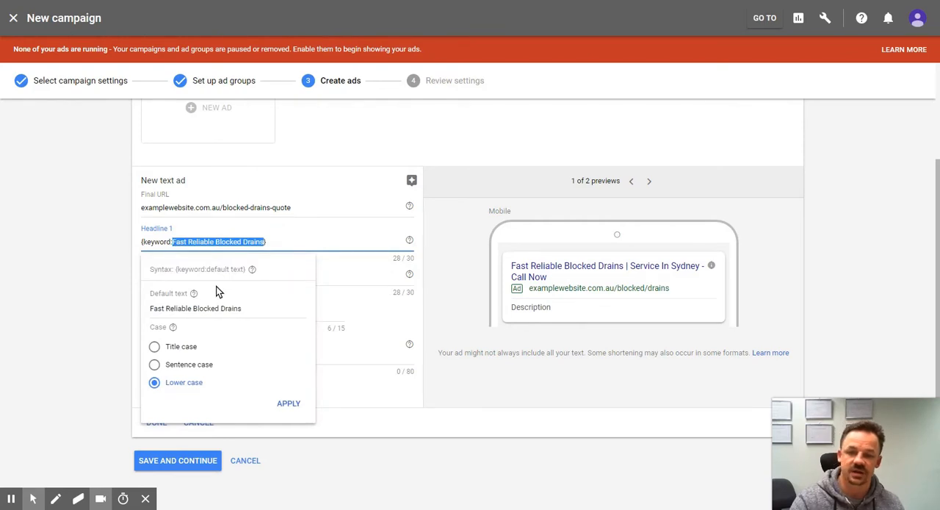
click(98, 255)
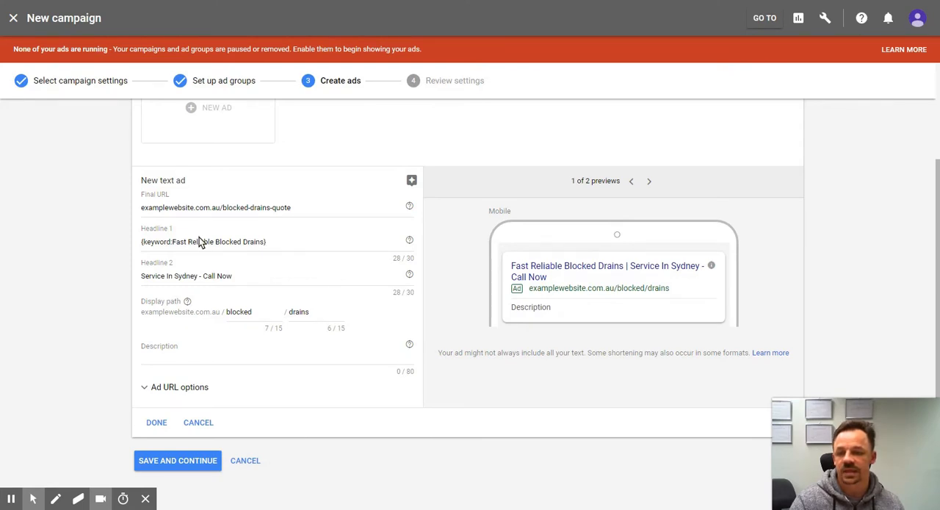
click(289, 245)
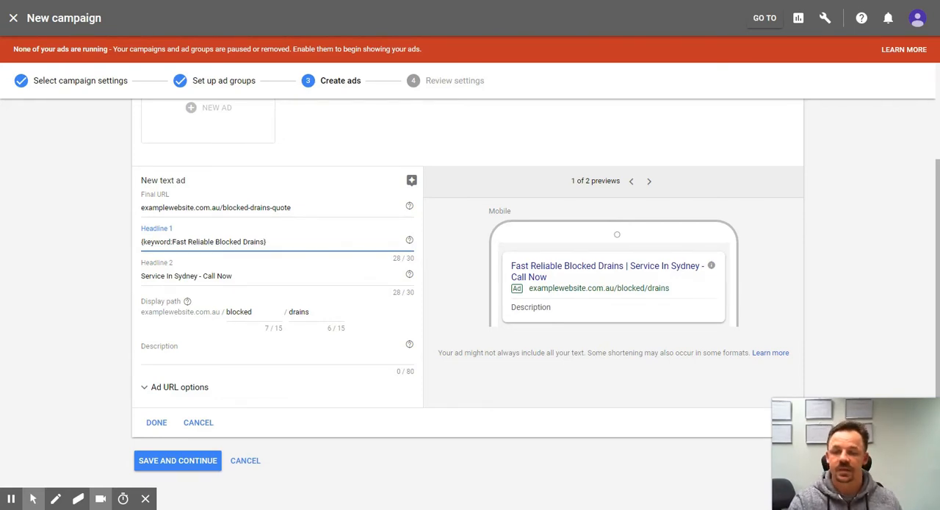
Step: Begin the ad's description with the sentence "Save $50 and book today."
click(174, 357)
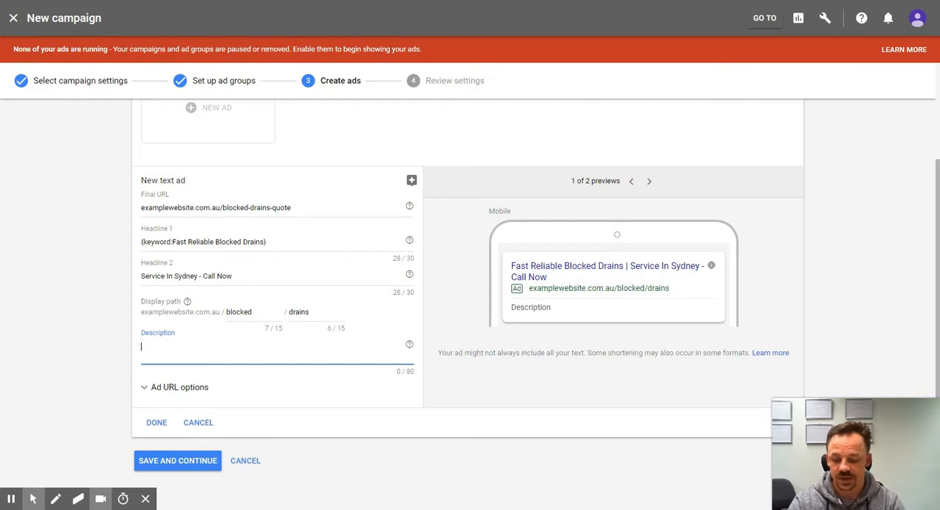
text(Save $)
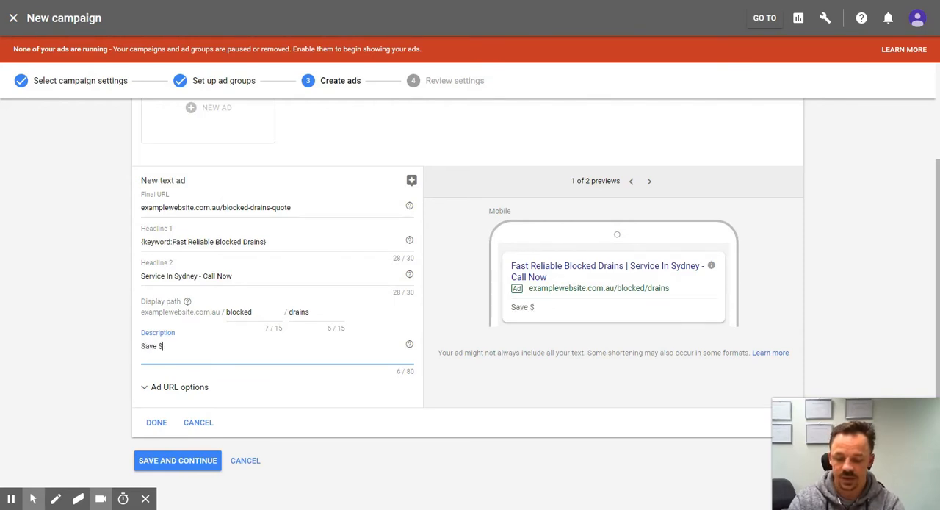
text(50 and boo)
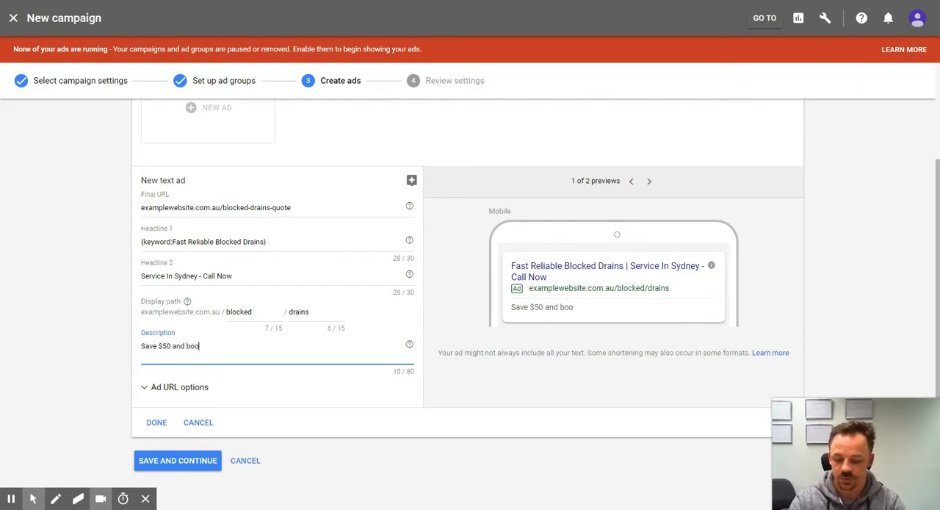
text(k today)
key(BackSpace)
key(BackSpace)
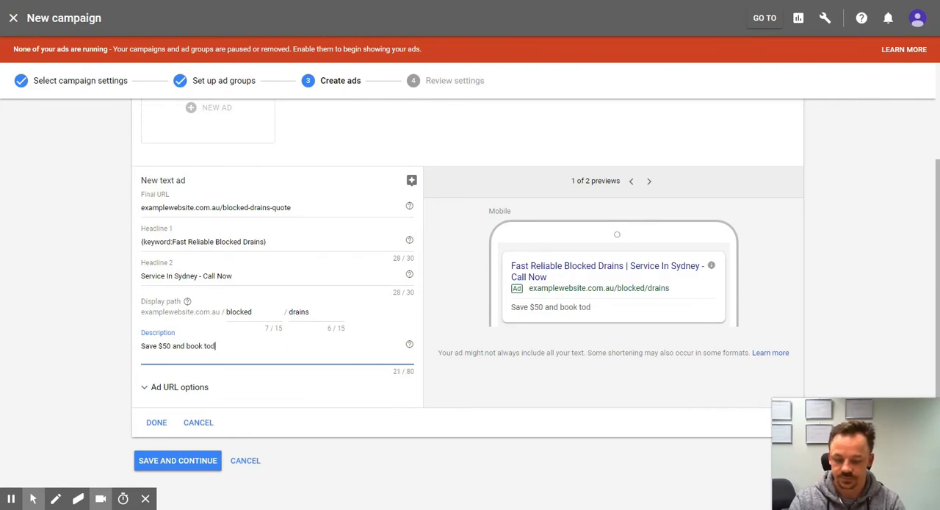
text(ay.)
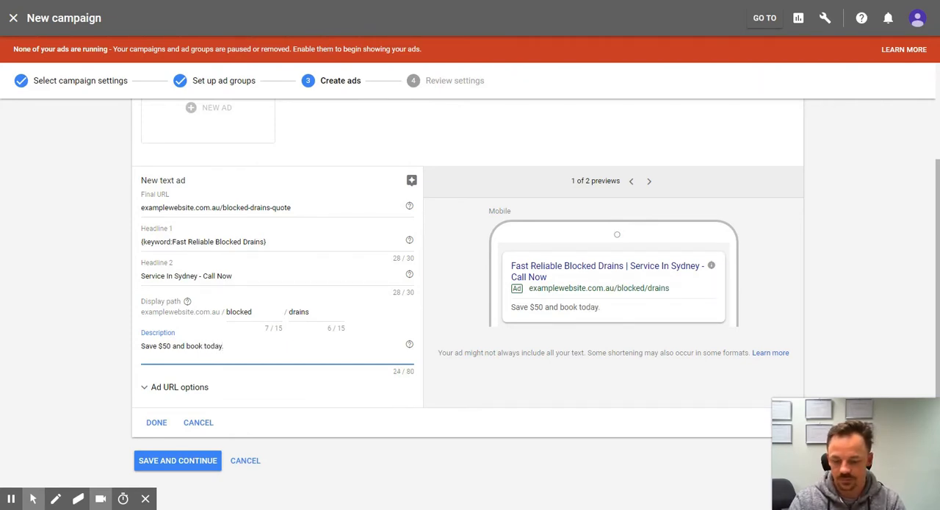
text( We will clear)
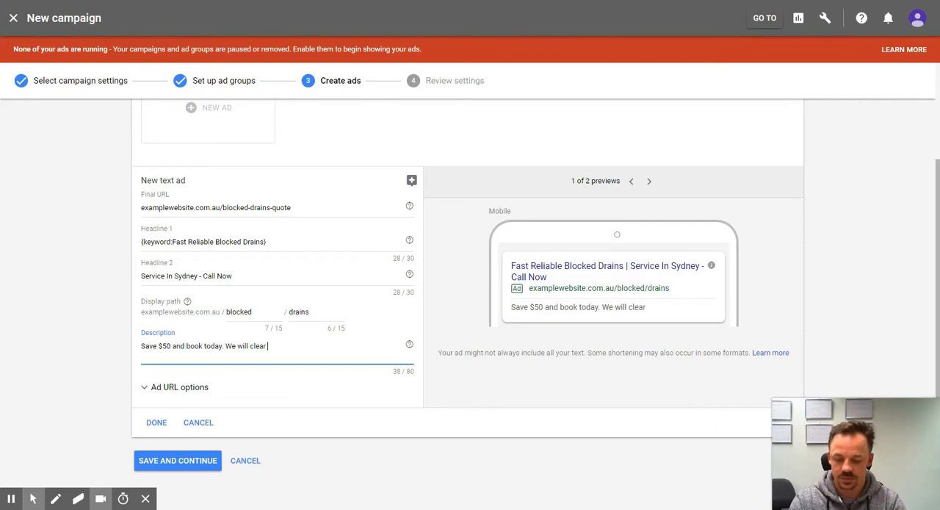
text( out your drains)
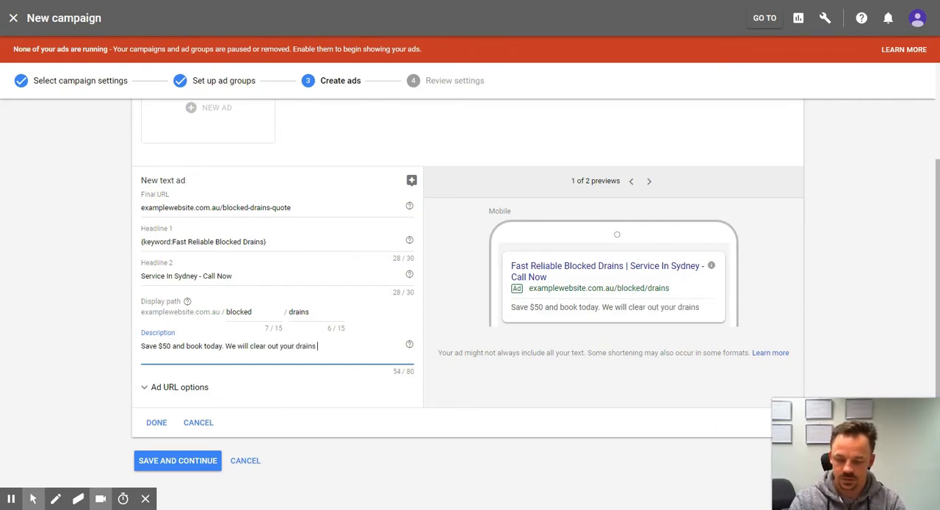
text( and solve your)
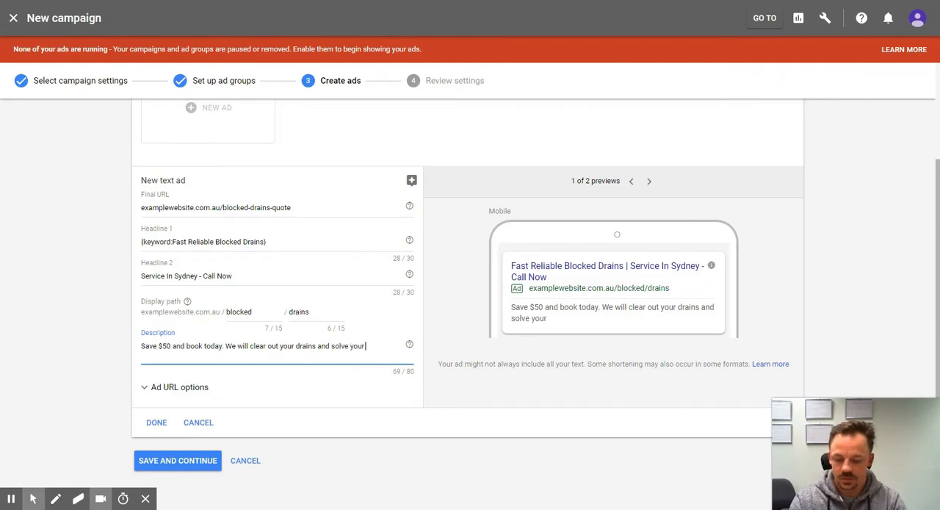
text( problems)
Step: Complete the ad's description with "We will clear out your drains and solve your problem." within the length limit and finish the ad
key(BackSpace)
key(BackSpace)
key(BackSpace)
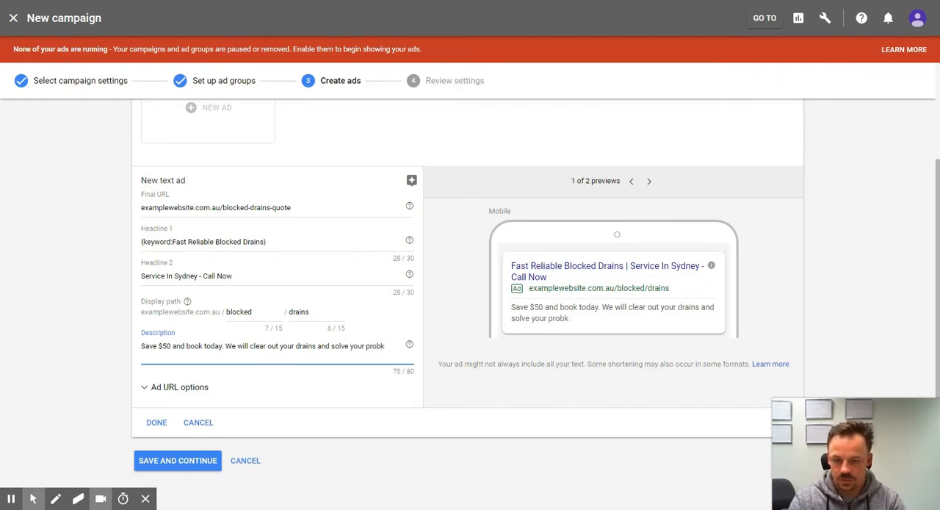
text(em in no)
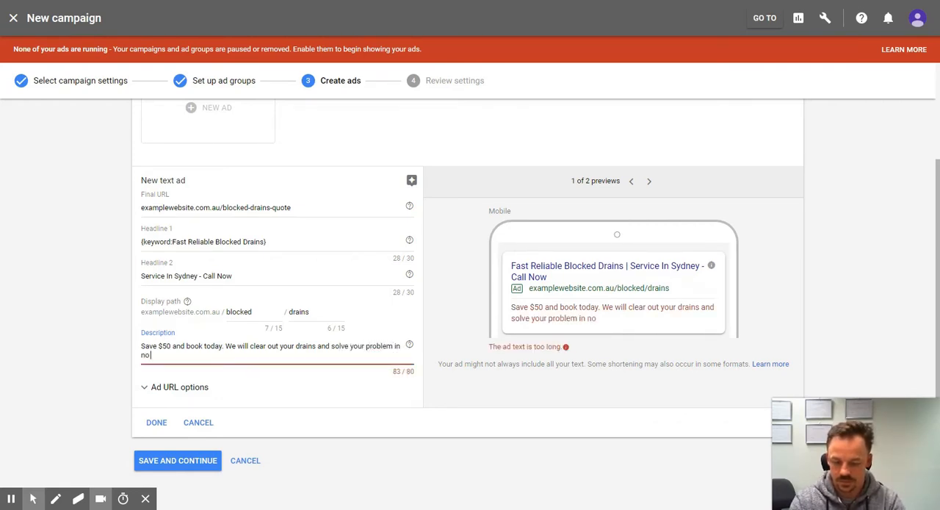
text( time!)
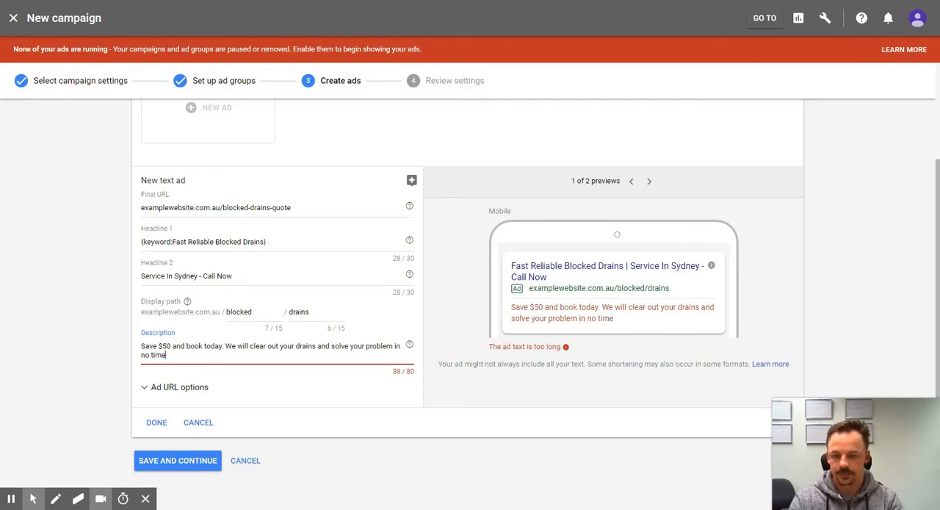
key(BackSpace)
key(BackSpace)
key(BackSpace)
key(BackSpace)
key(BackSpace)
key(BackSpace)
key(BackSpace)
key(BackSpace)
key(BackSpace)
key(BackSpace)
key(BackSpace)
key(BackSpace)
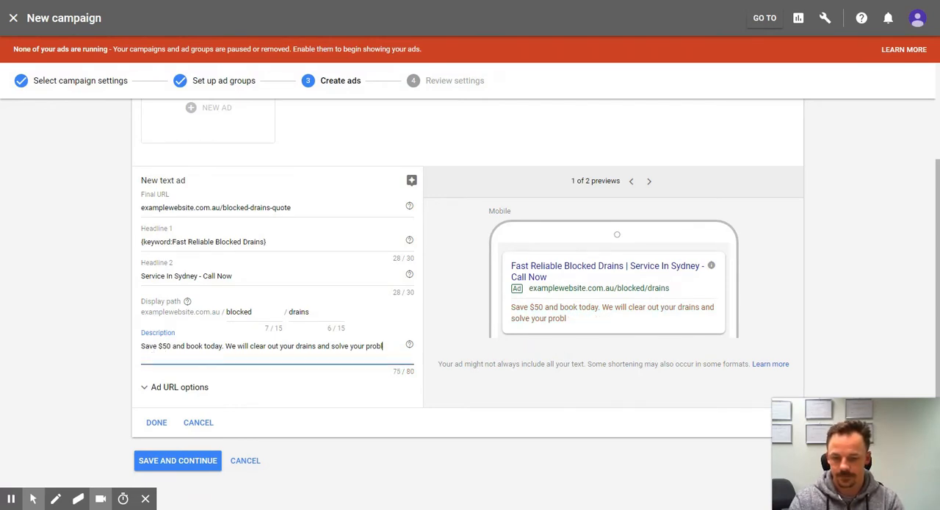
text(em.)
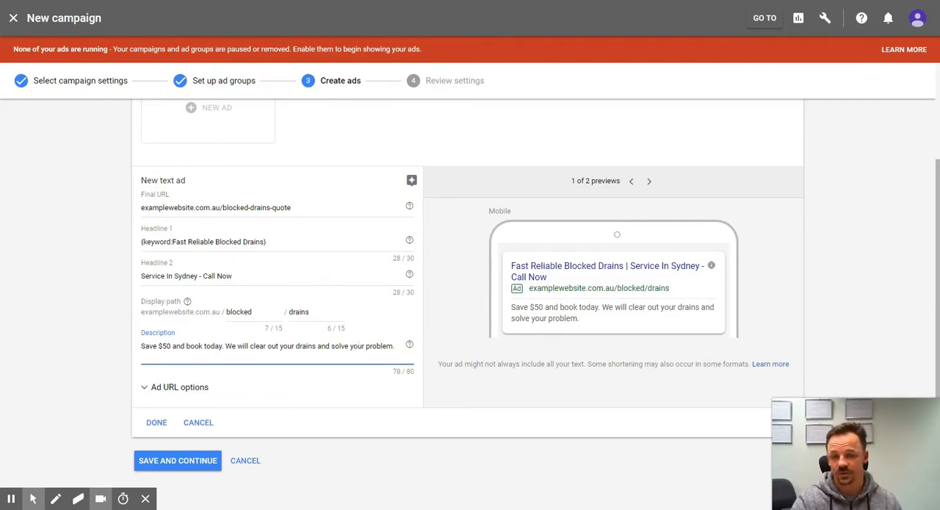
click(157, 424)
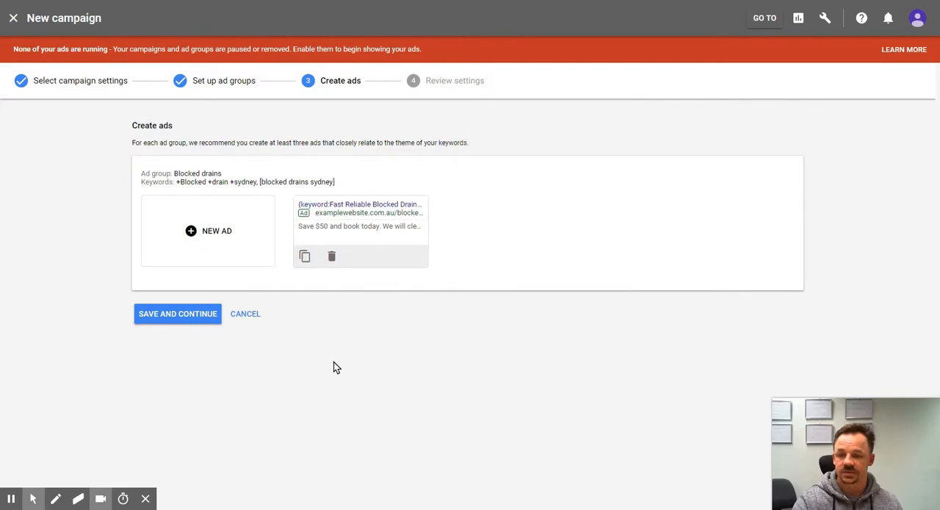
click(179, 314)
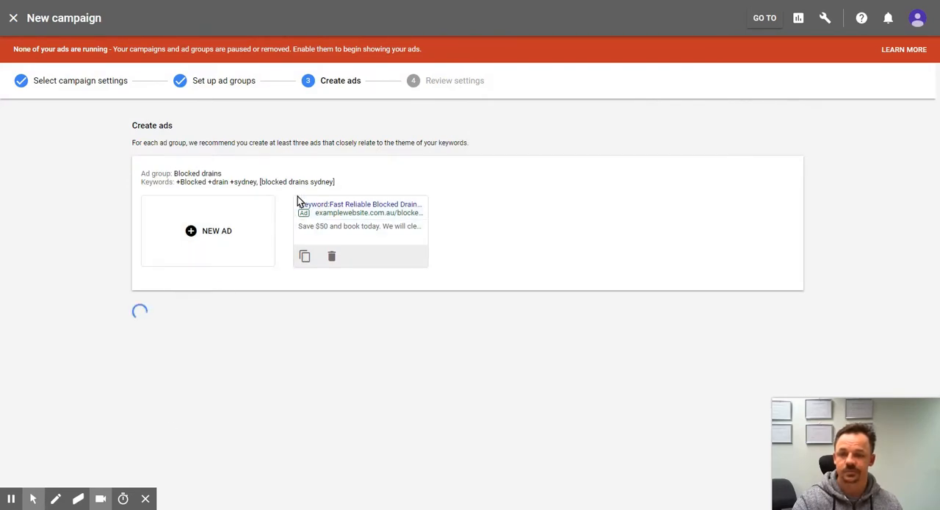
scroll(338, 243, down, 1)
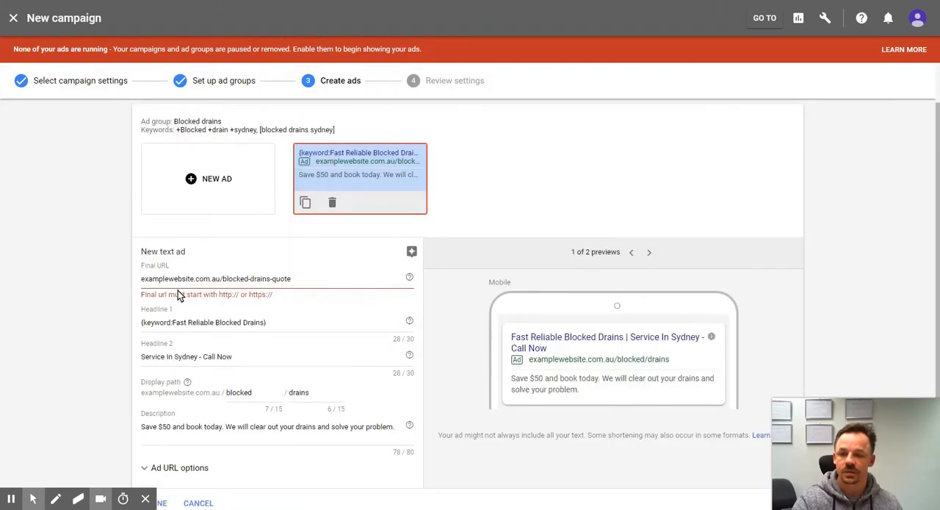
click(143, 278)
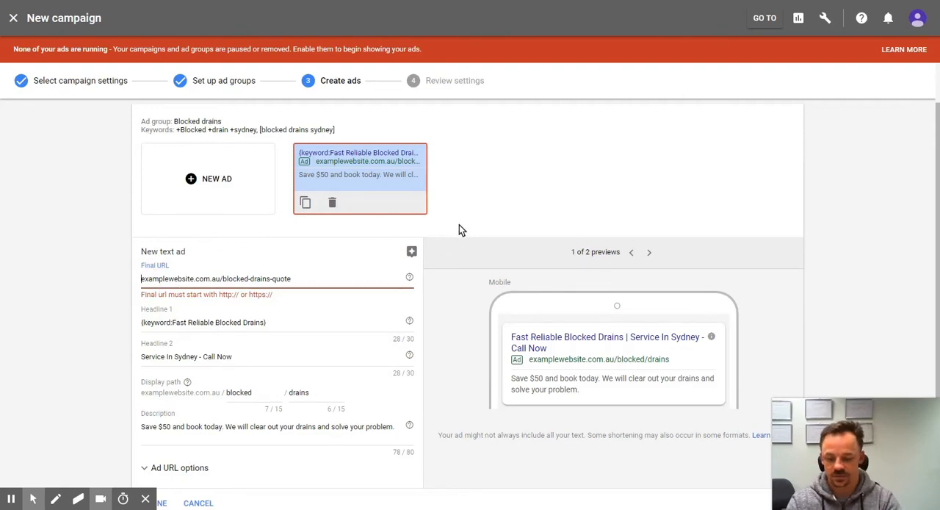
text(https://)
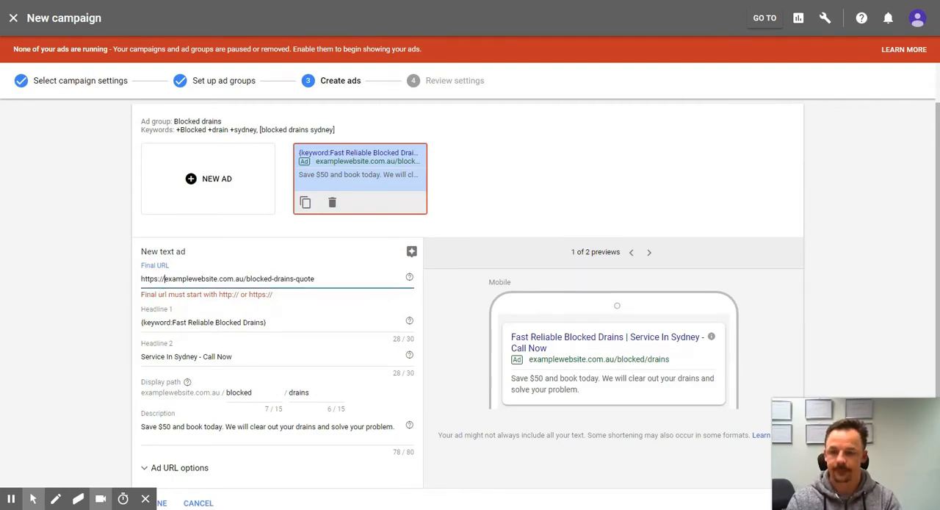
scroll(374, 393, down, 1)
click(156, 421)
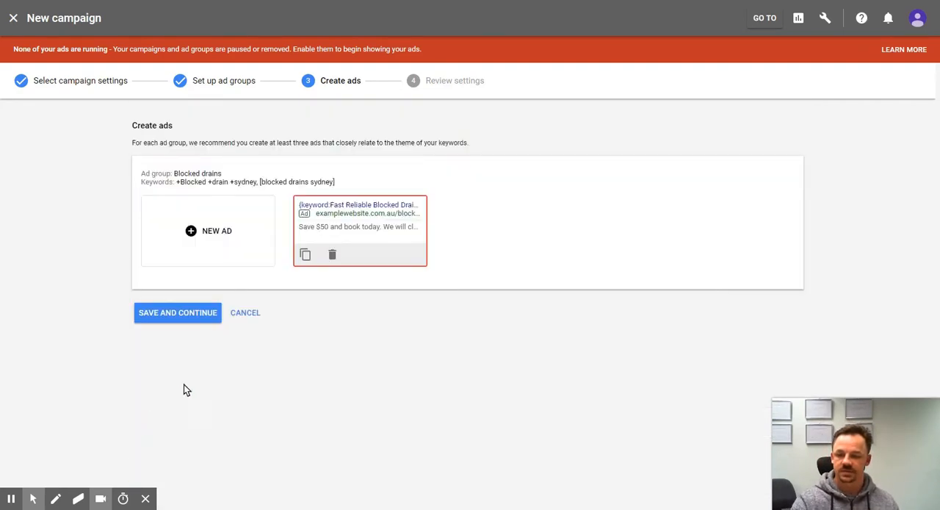
click(161, 312)
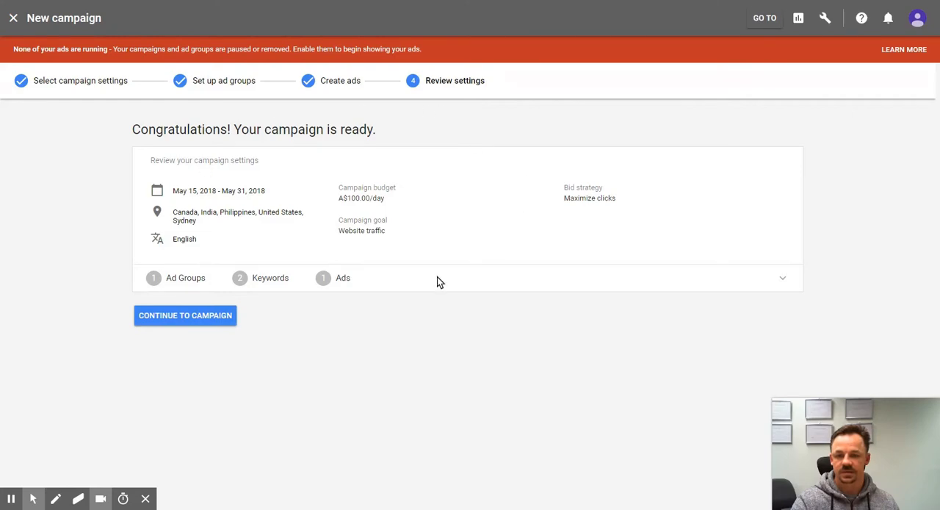
Step: Continue to the new campaign and look over the campaign and ad group lists for all campaigns
click(190, 313)
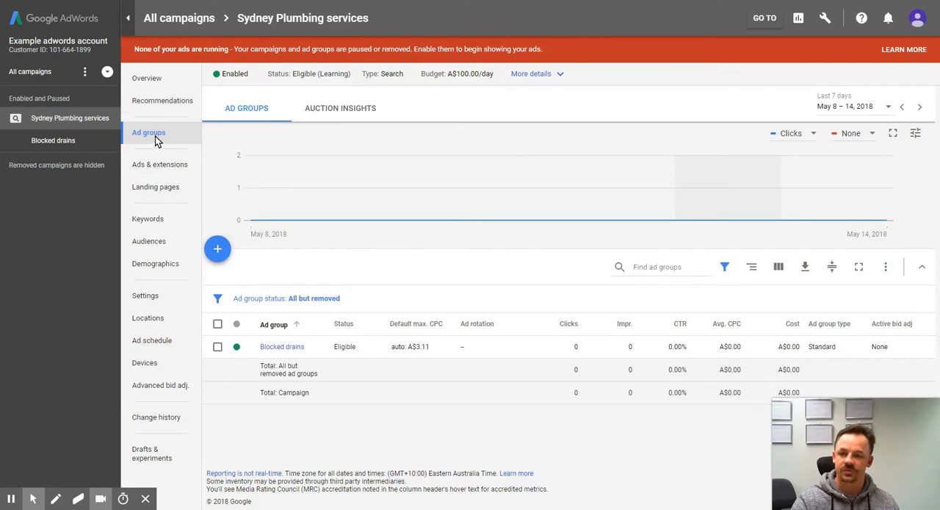
click(86, 122)
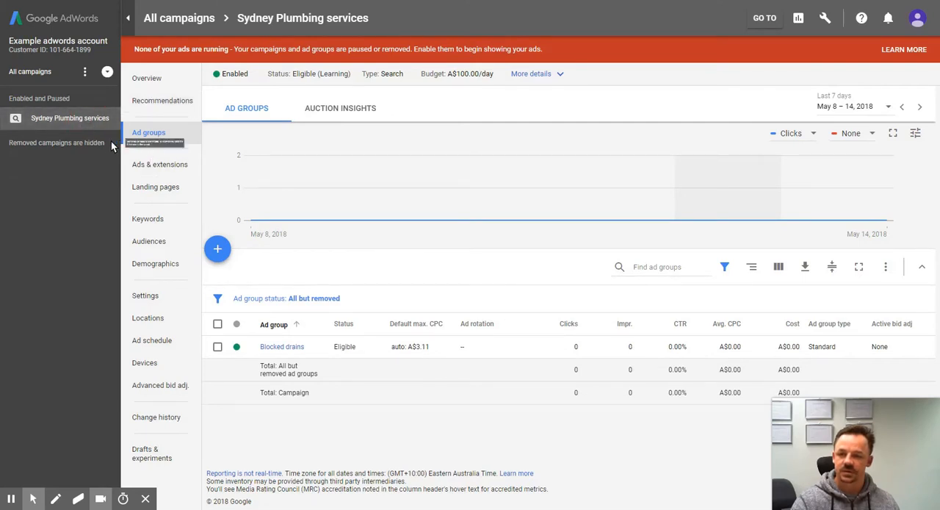
click(33, 73)
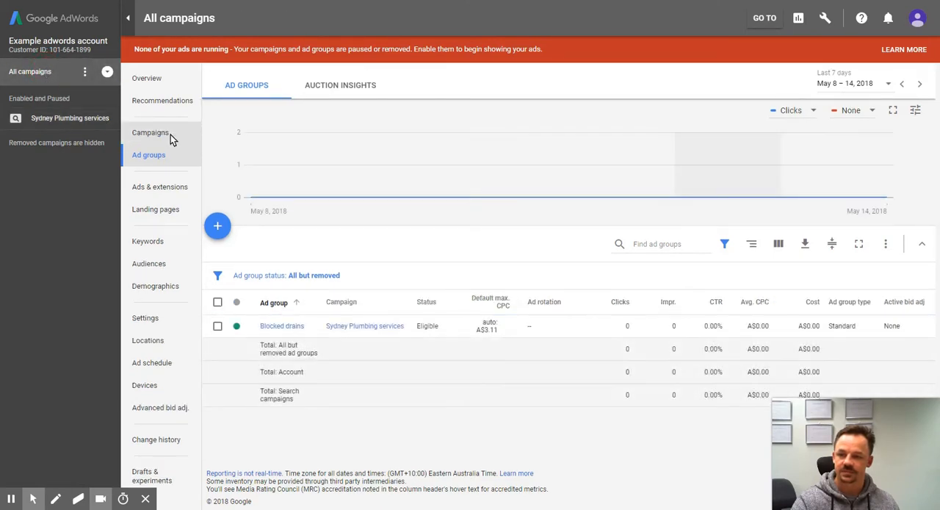
click(160, 133)
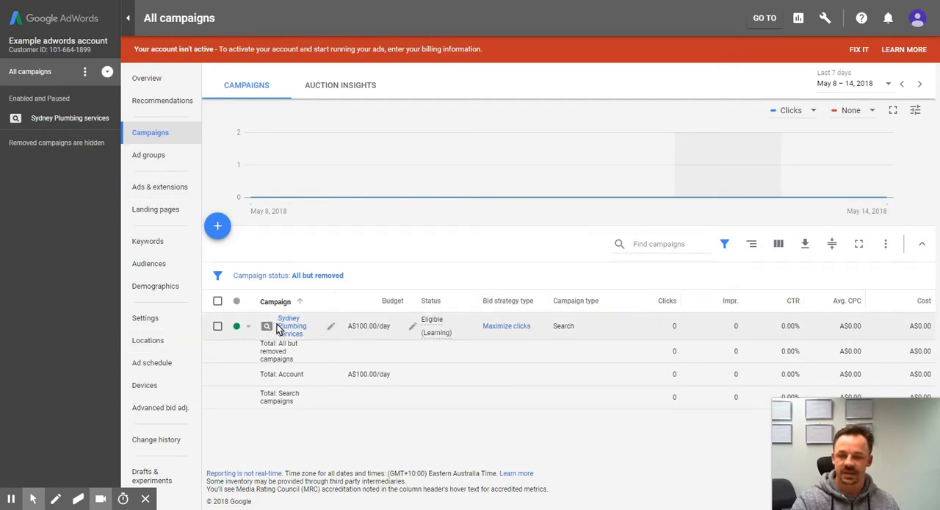
click(132, 159)
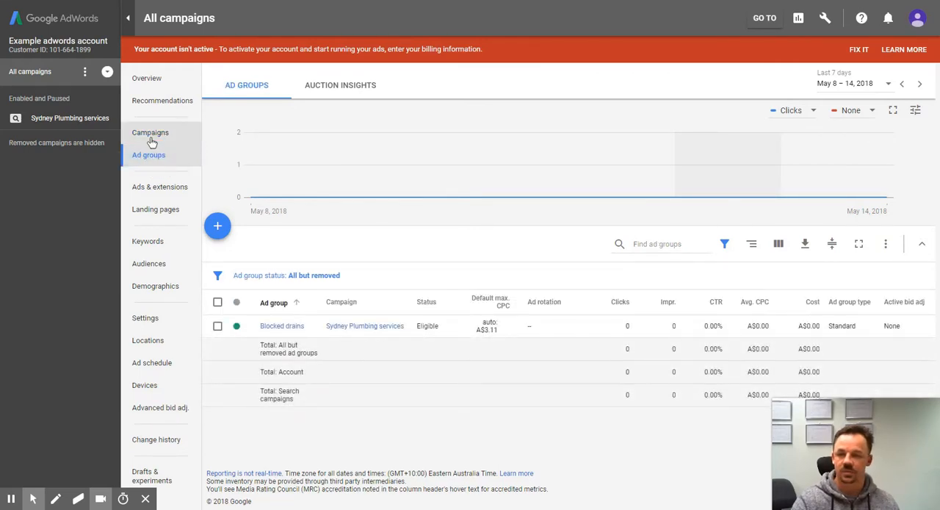
click(149, 133)
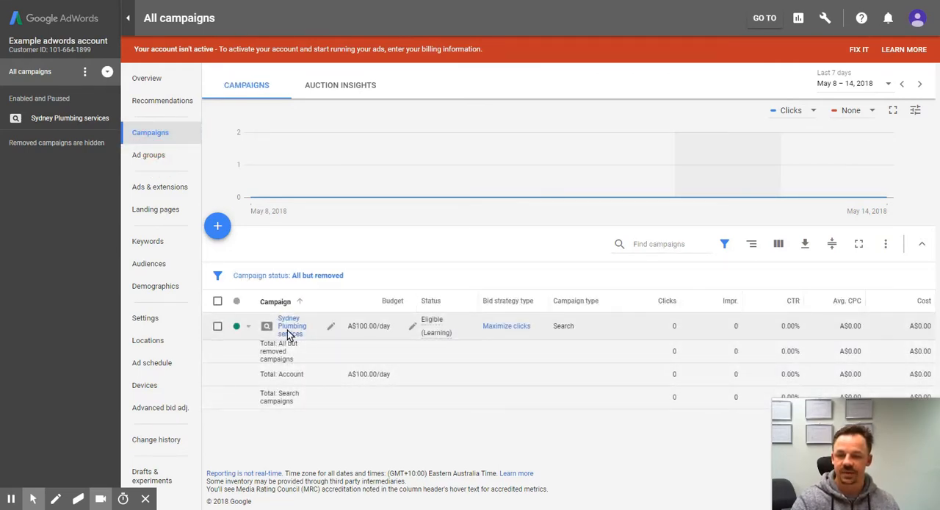
Step: Change the Sydney Plumbing services campaign's bidding to manually set bids for clicks and save the setting
click(289, 332)
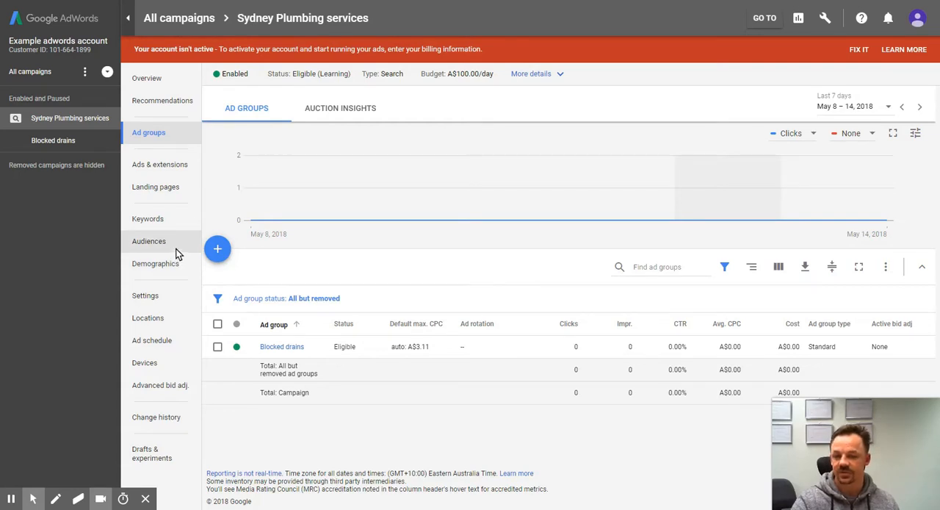
click(156, 298)
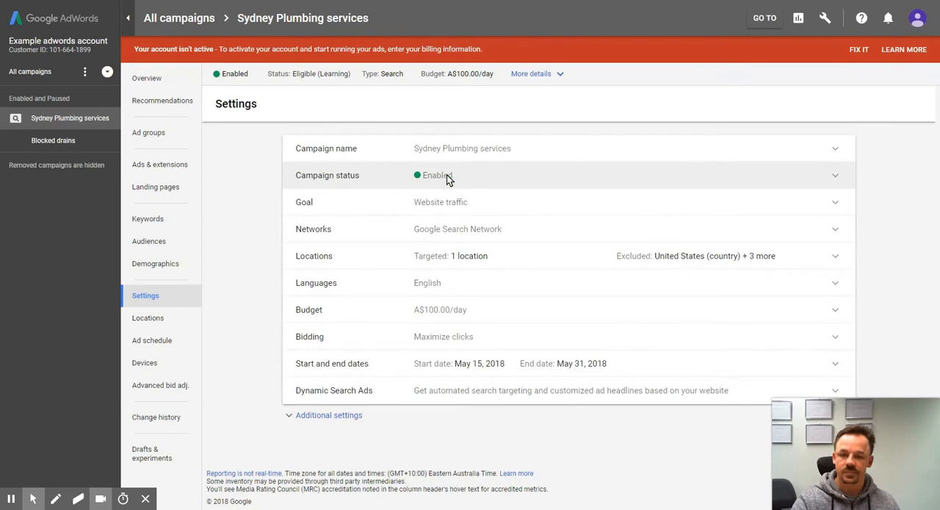
click(480, 340)
scroll(450, 362, down, 2)
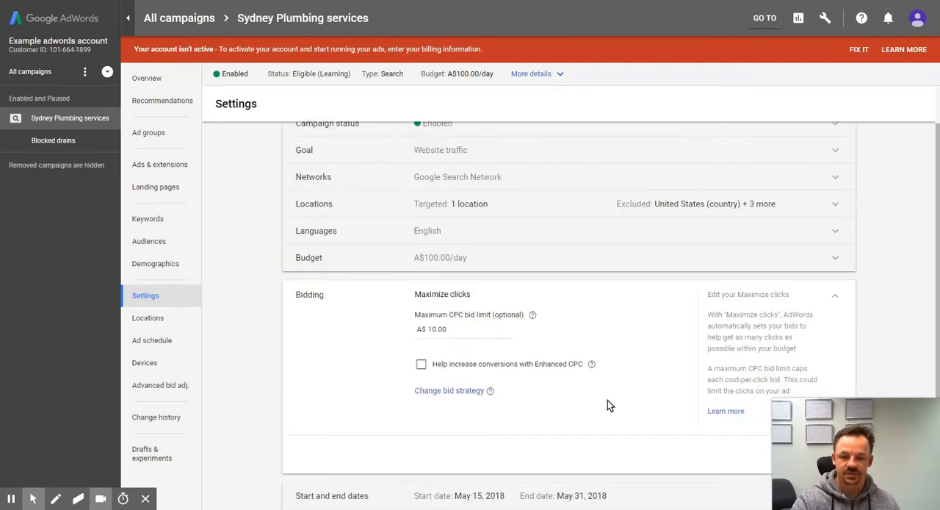
click(457, 343)
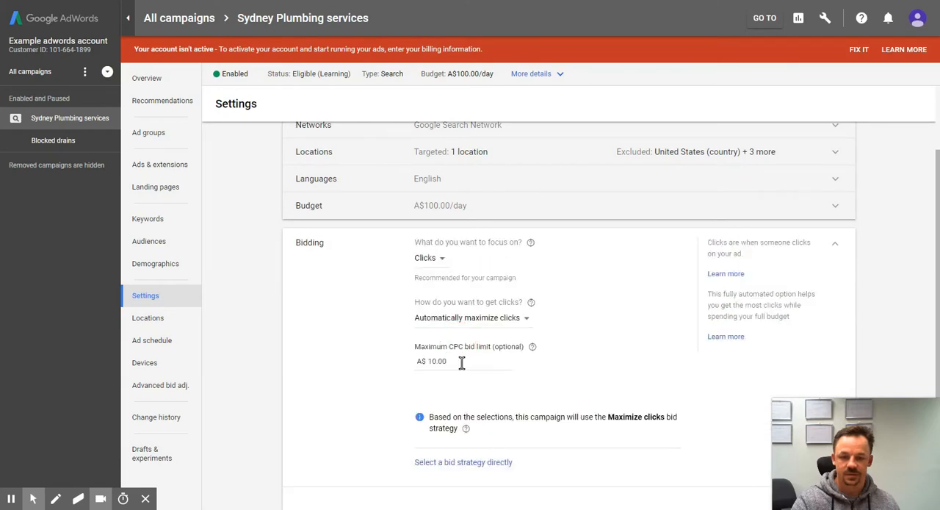
click(457, 320)
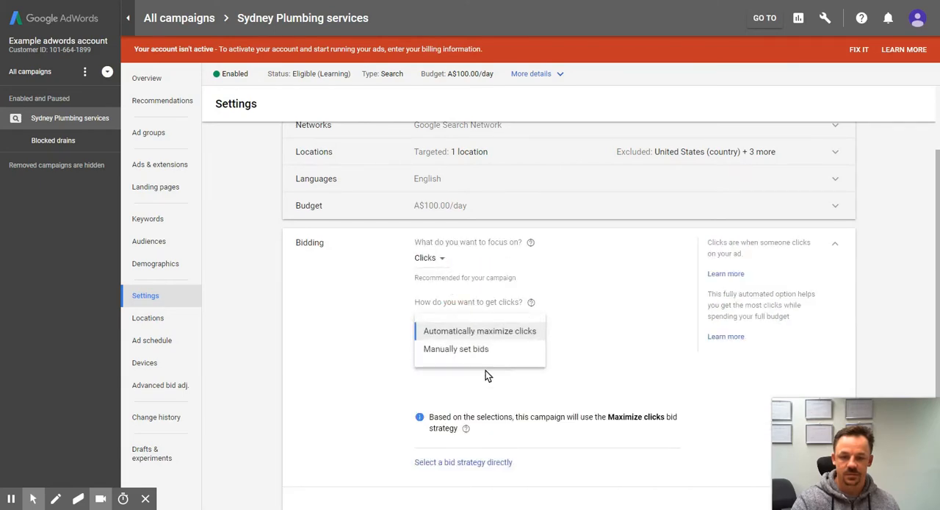
click(491, 345)
scroll(480, 421, down, 2)
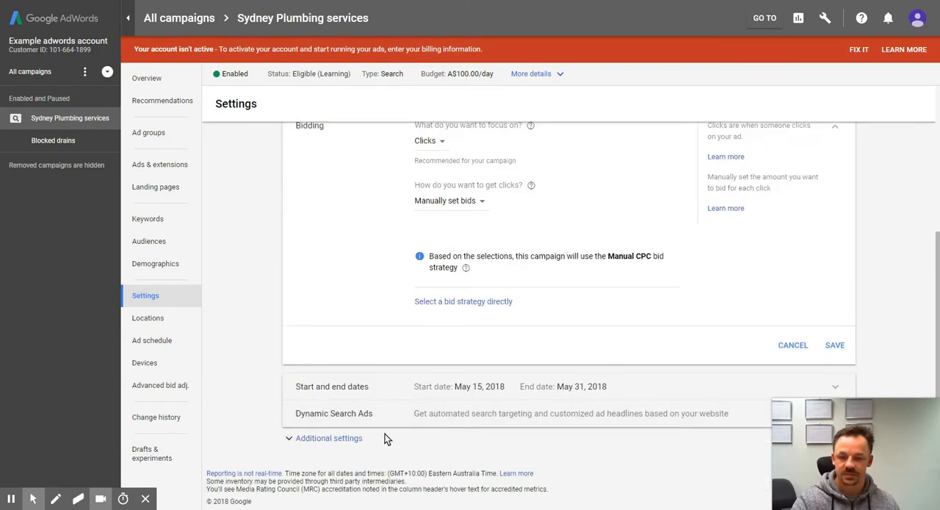
click(833, 345)
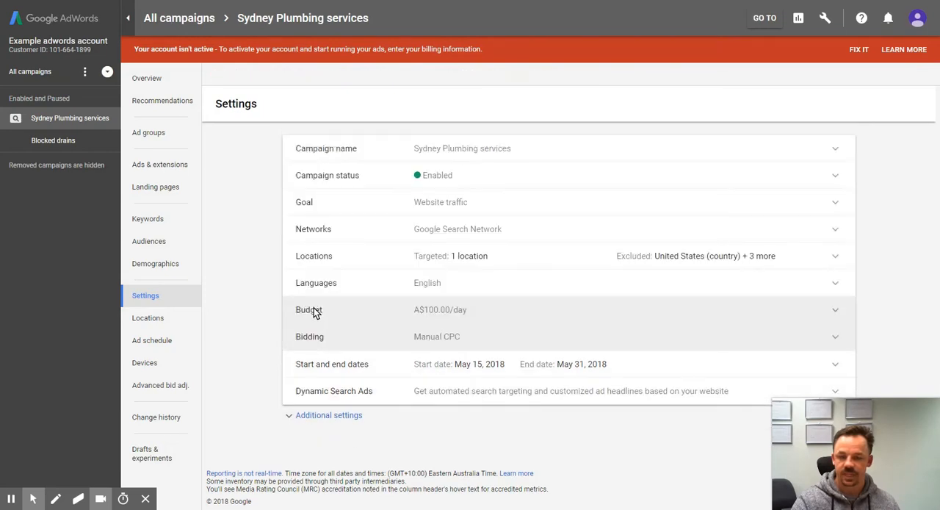
Step: Set the Blocked drains ad group's default maximum CPC to A$10 and save it
click(152, 134)
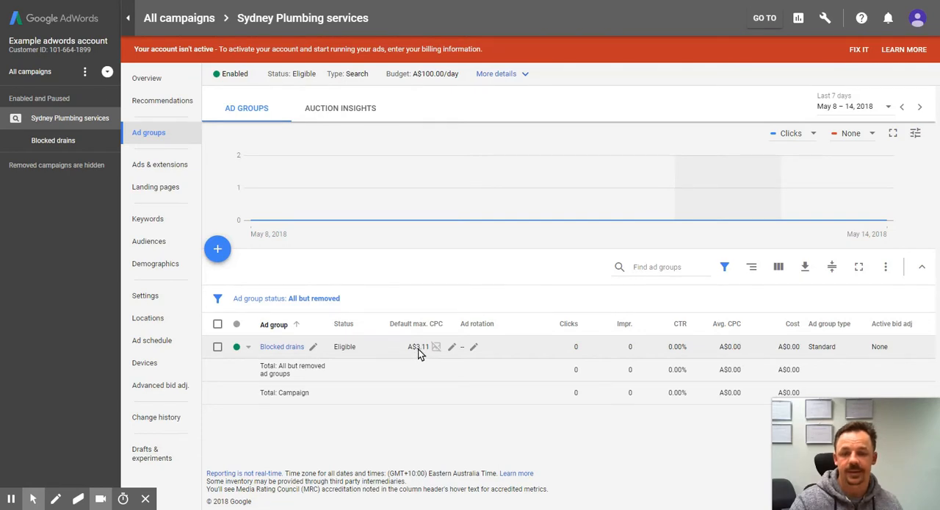
click(418, 349)
drag(428, 368, 361, 365)
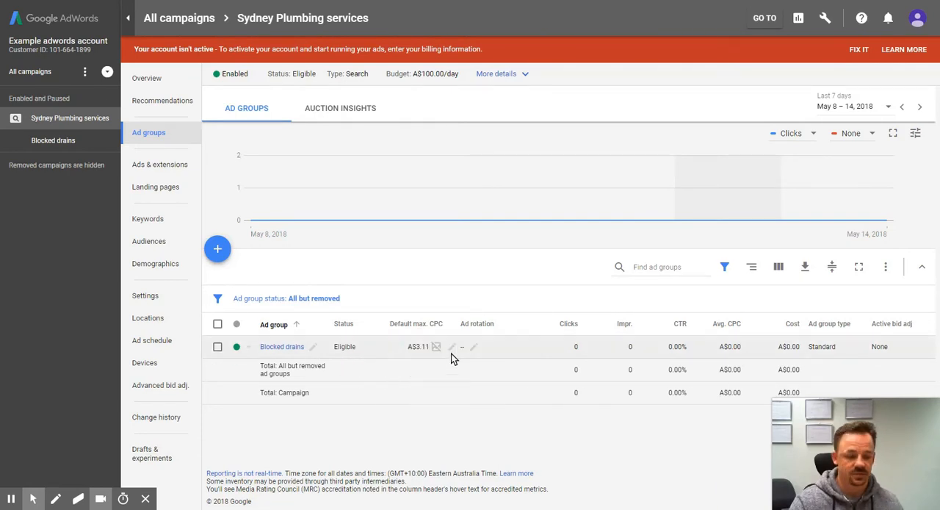
click(423, 346)
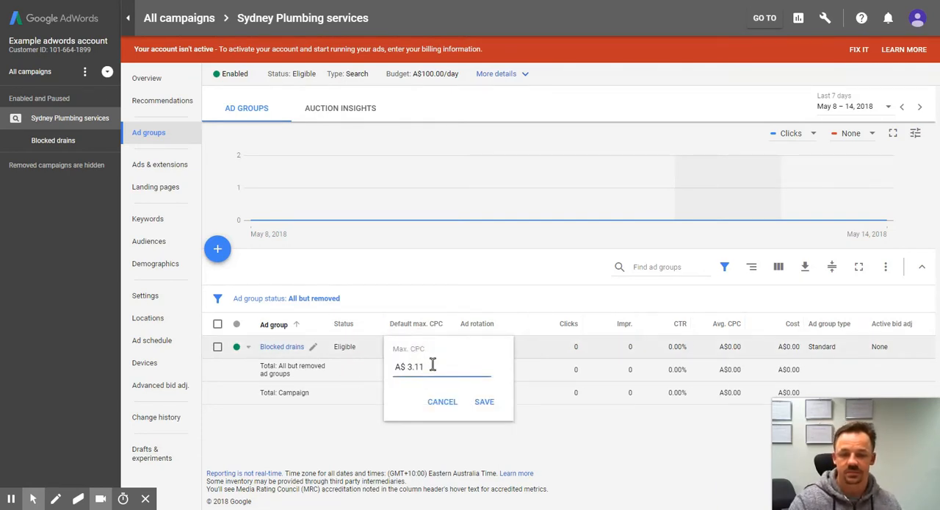
key(BackSpace)
key(BackSpace)
key(BackSpace)
key(BackSpace)
text(10)
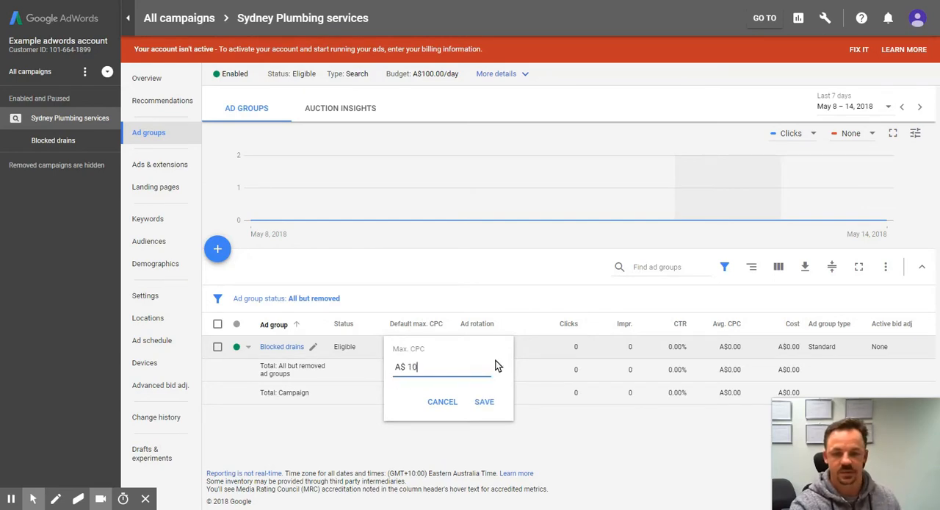
click(486, 401)
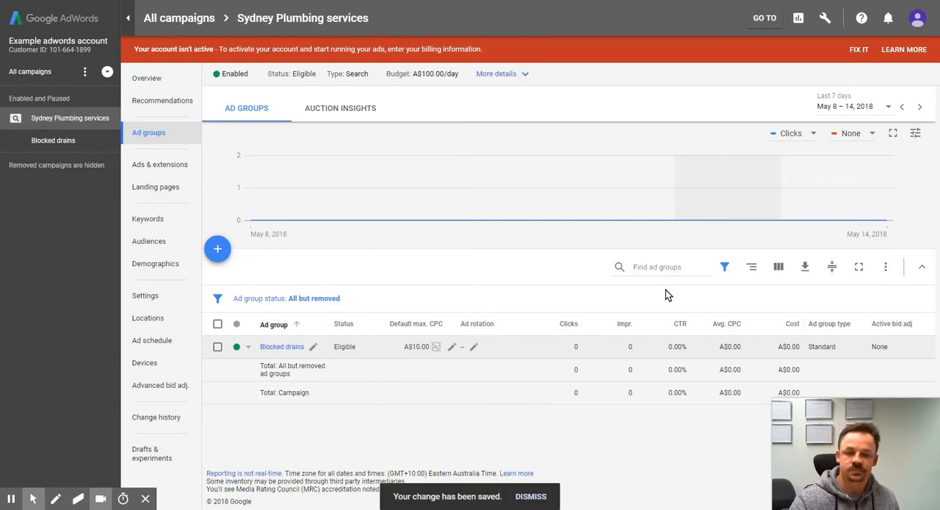
Step: Review the keywords and ads inside the Blocked drains ad group
click(285, 348)
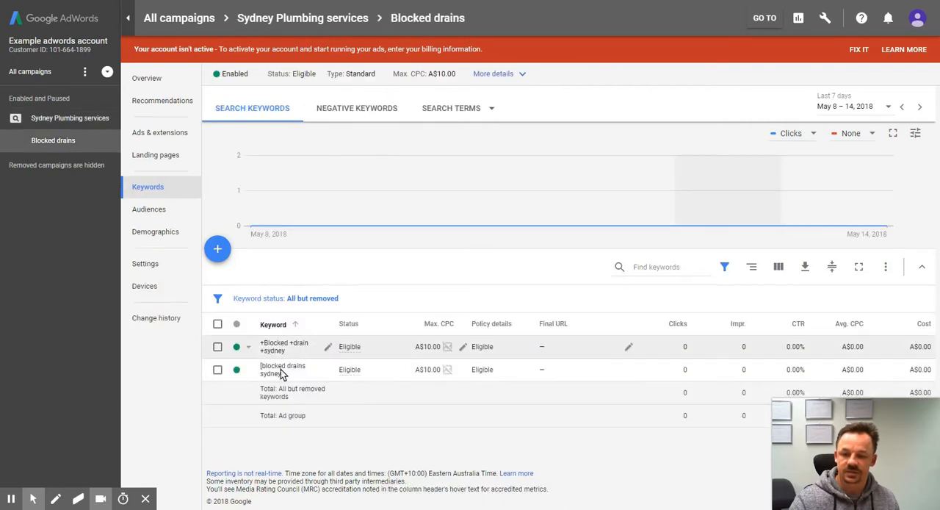
click(156, 132)
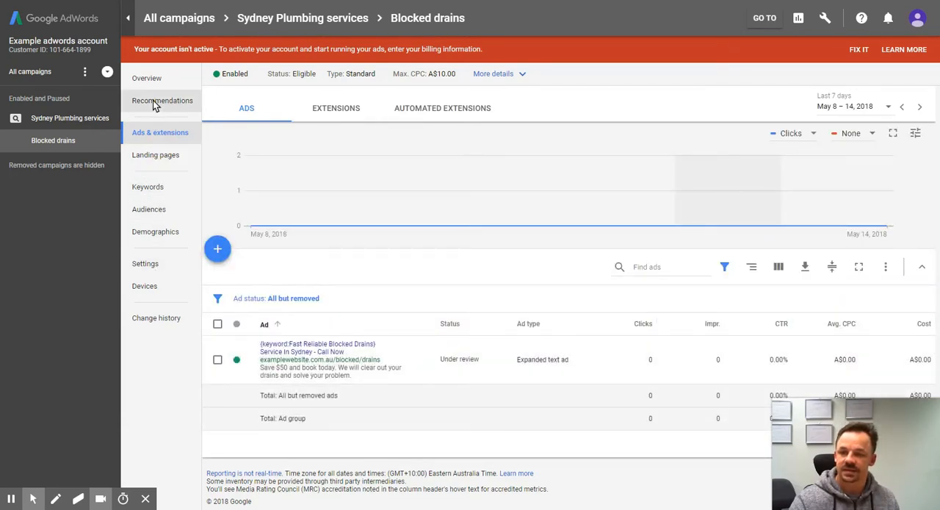
Step: Review the Blocked drains ad group's keywords, ads, settings and additional details
click(185, 187)
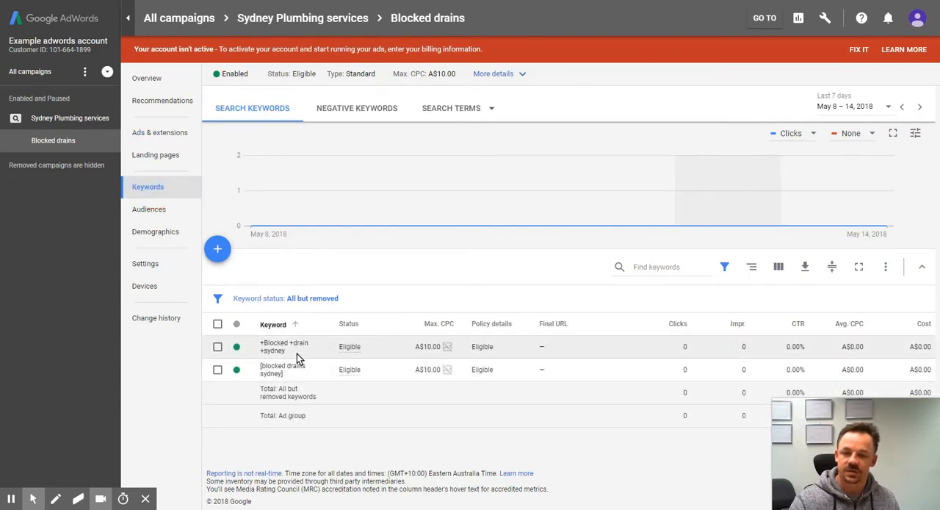
click(158, 133)
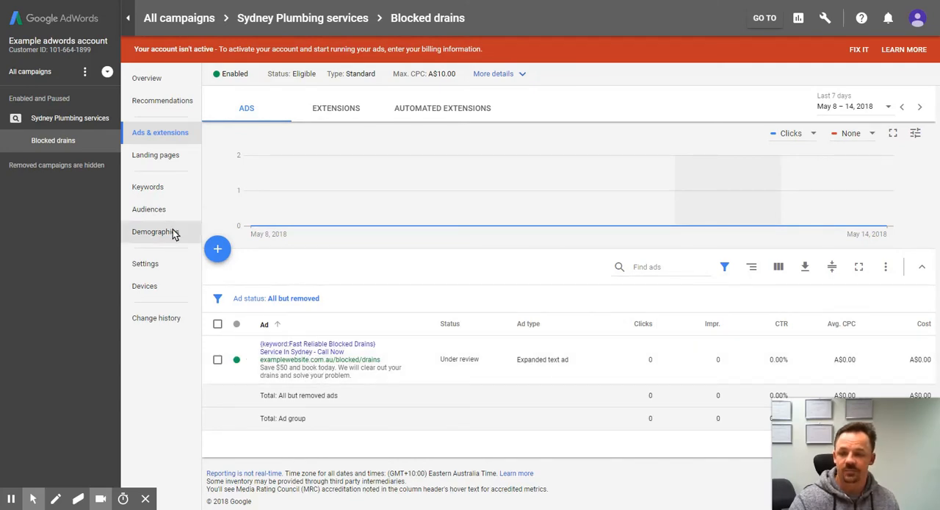
click(152, 259)
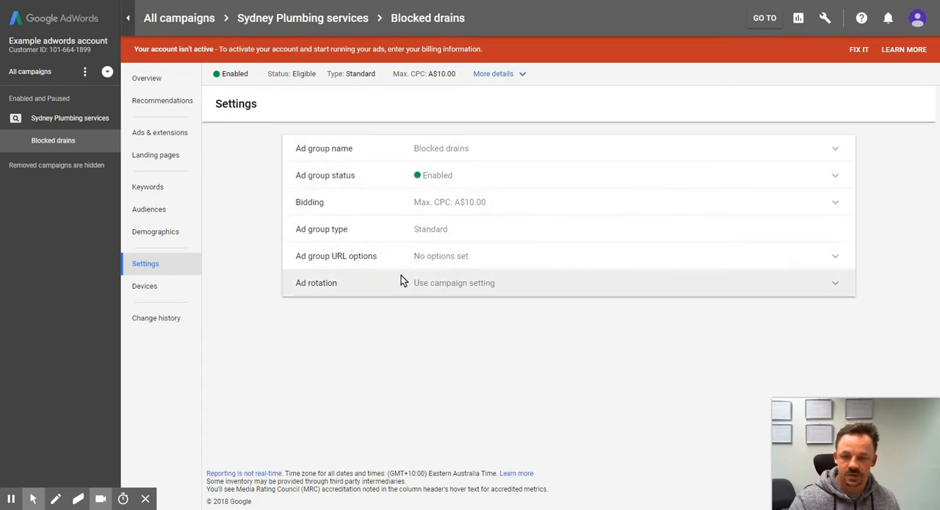
click(493, 76)
click(270, 294)
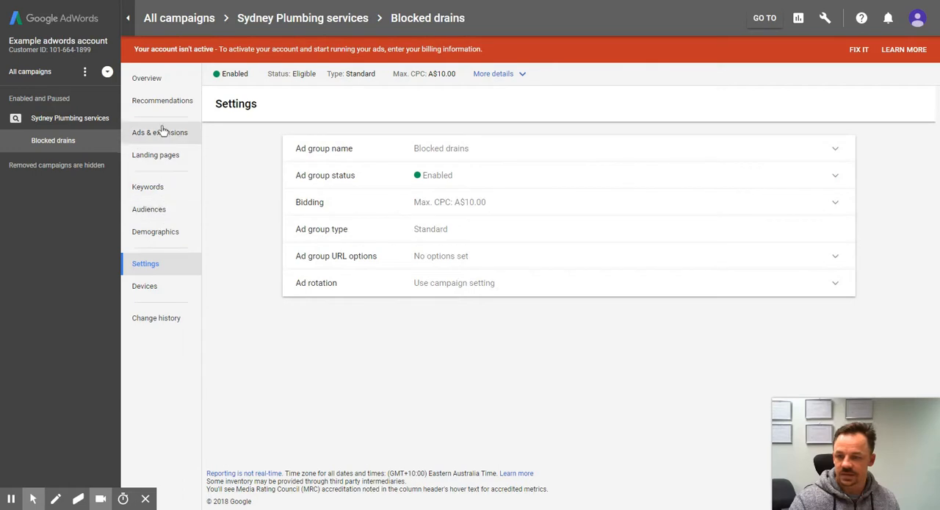
Step: Open the Sydney Plumbing services campaign's settings, expand the additional settings and examine the target and exclude choices in its location options
click(33, 72)
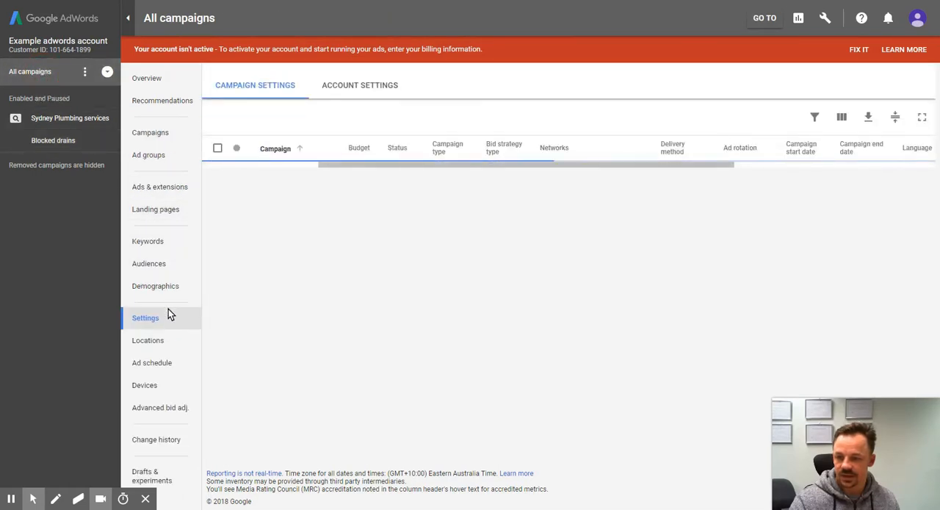
click(271, 176)
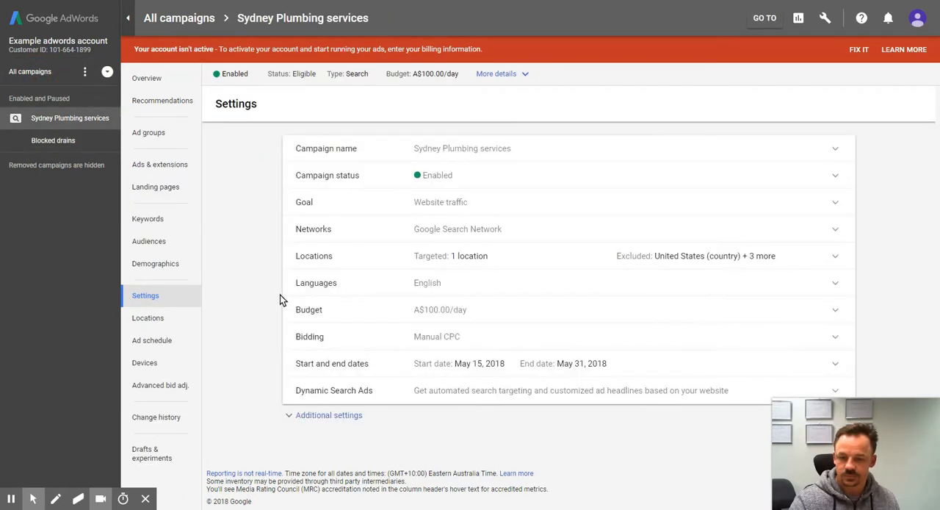
click(330, 415)
scroll(397, 368, down, 2)
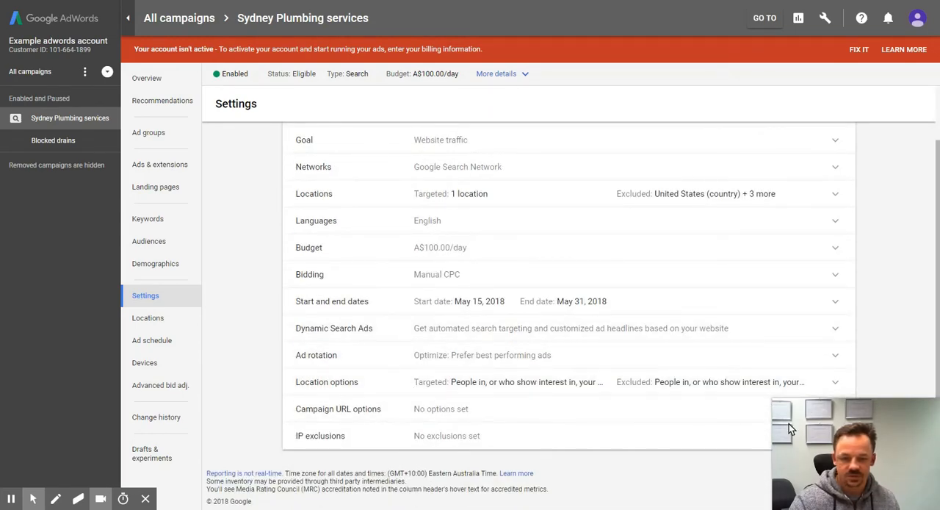
click(568, 386)
scroll(429, 382, down, 2)
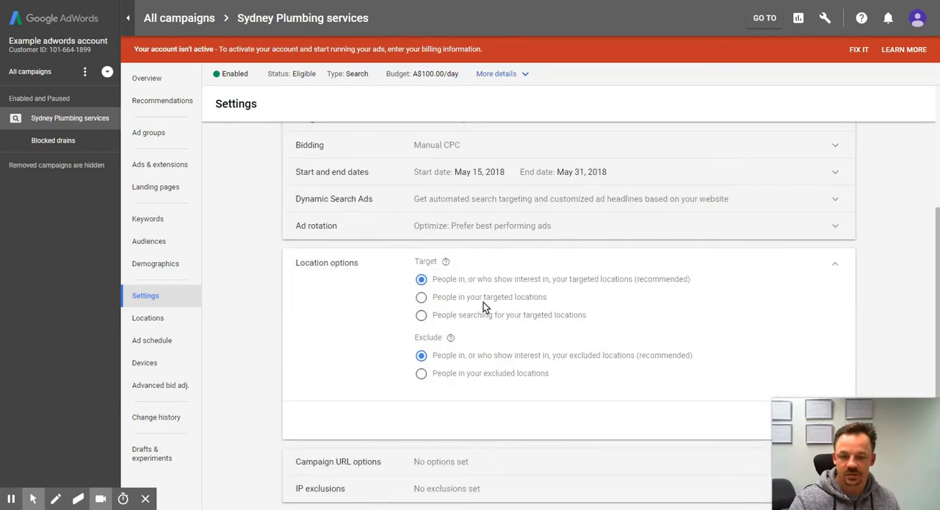
scroll(438, 400, down, 1)
scroll(441, 364, up, 2)
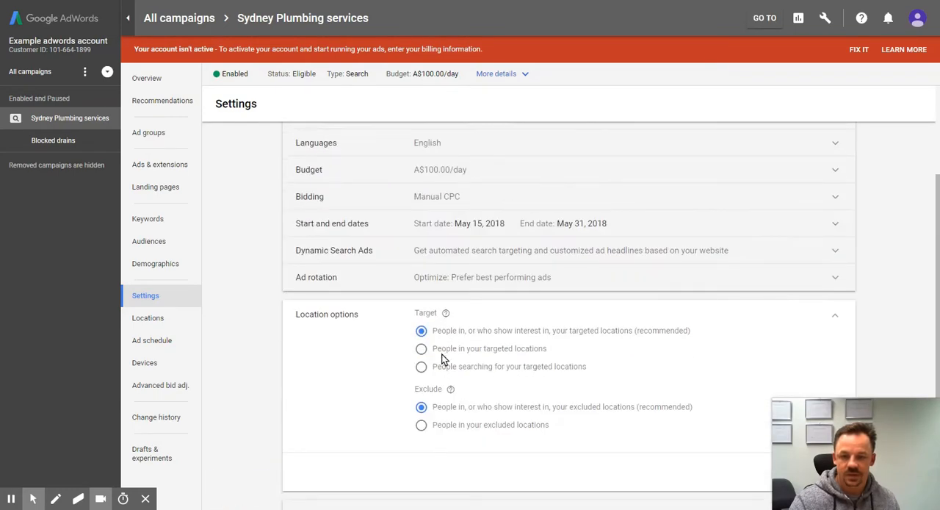
scroll(374, 345, down, 2)
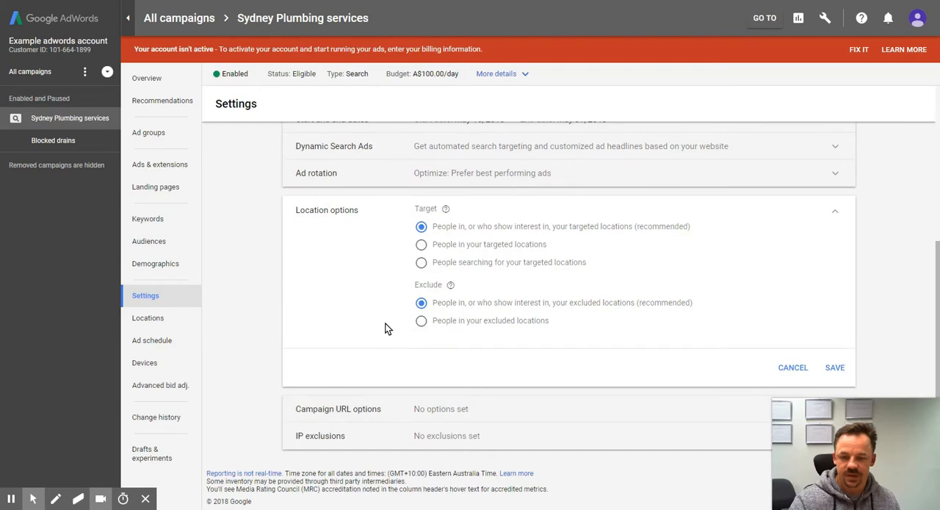
scroll(383, 315, up, 4)
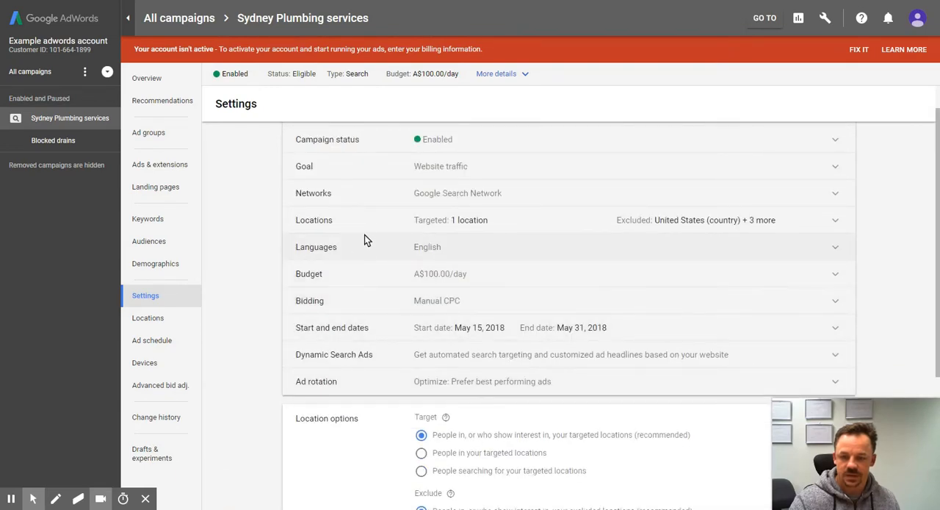
Step: Review the targeted and excluded locations in the Sydney Plumbing services campaign's settings
click(487, 221)
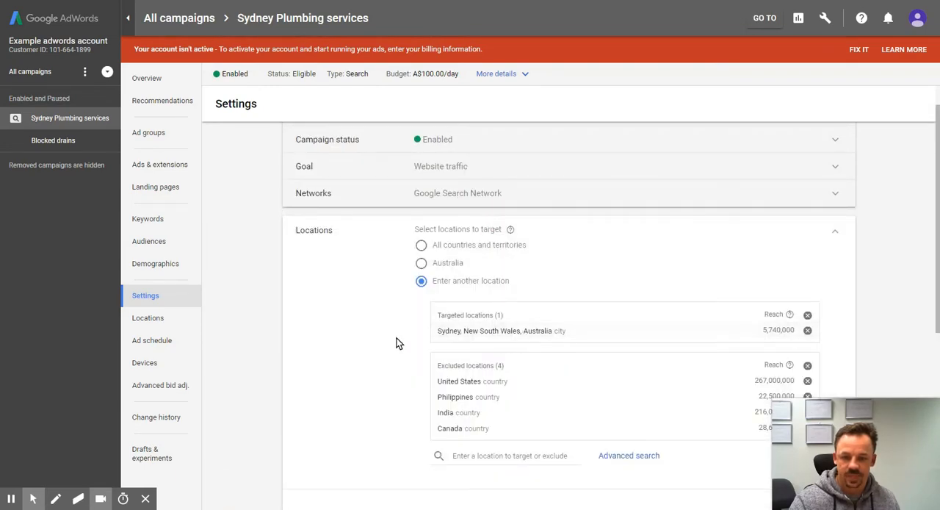
scroll(401, 309, down, 2)
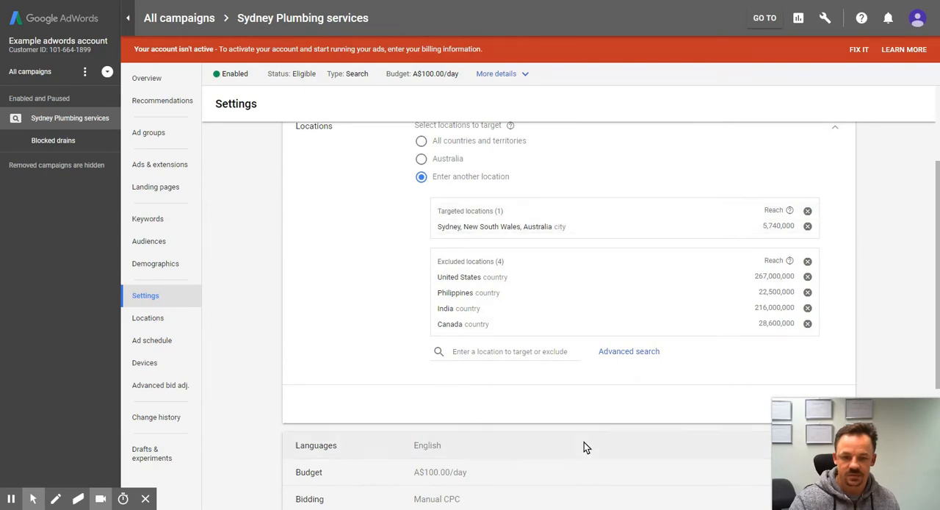
scroll(584, 442, down, 4)
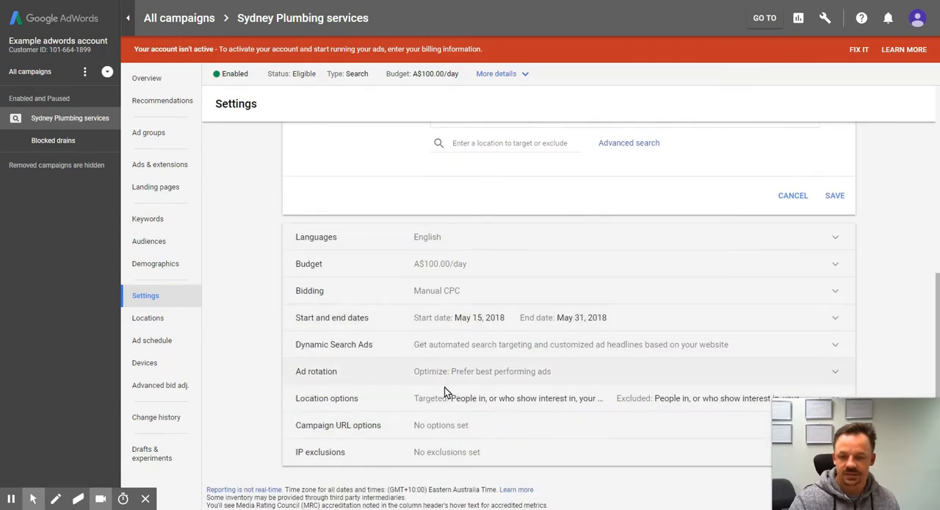
Step: Set the campaign's location options to target people in your targeted locations and exclude people in your excluded locations, and save them
click(478, 400)
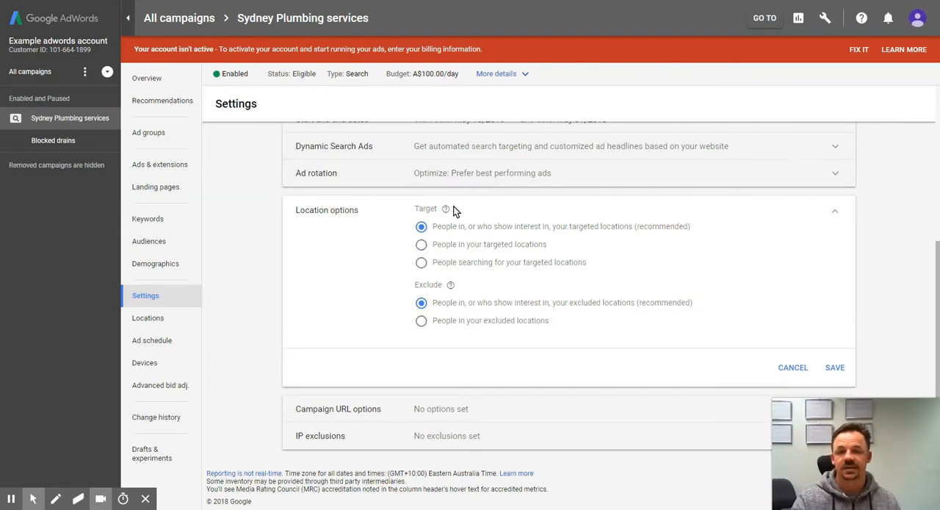
click(420, 244)
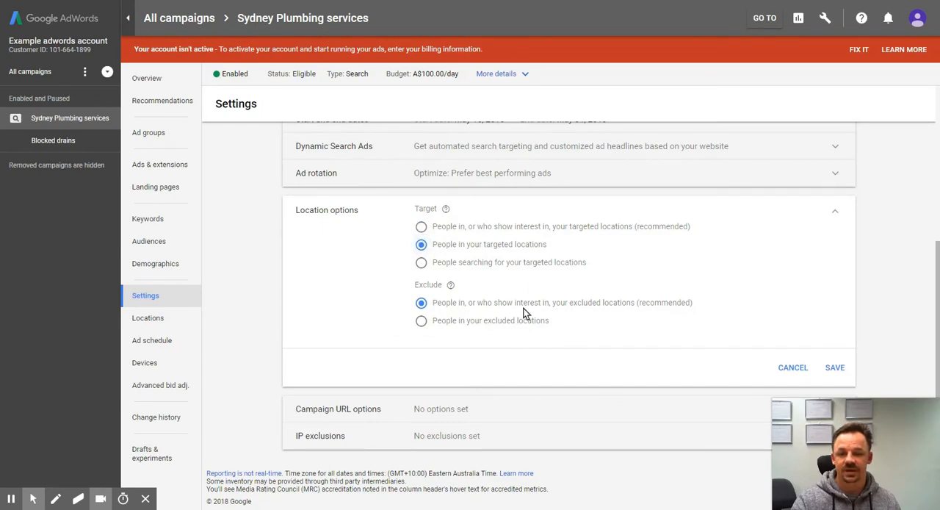
click(421, 320)
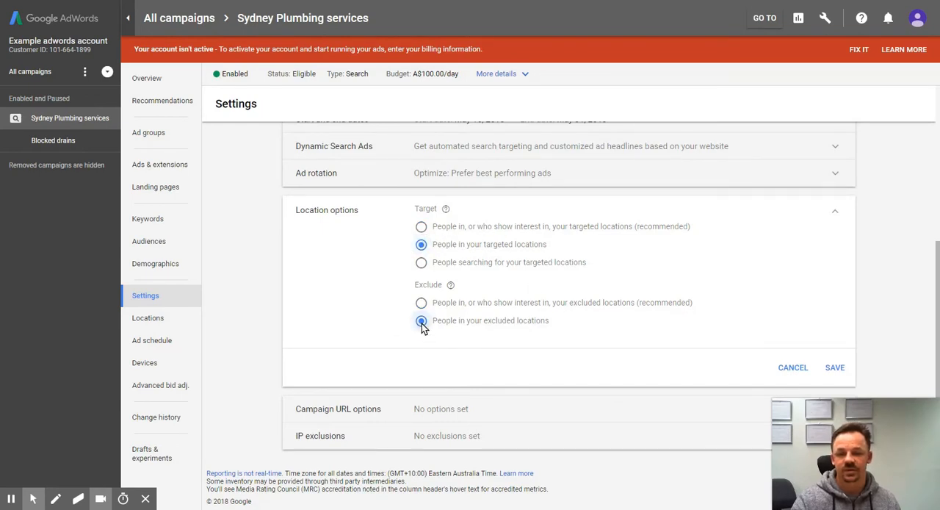
click(835, 367)
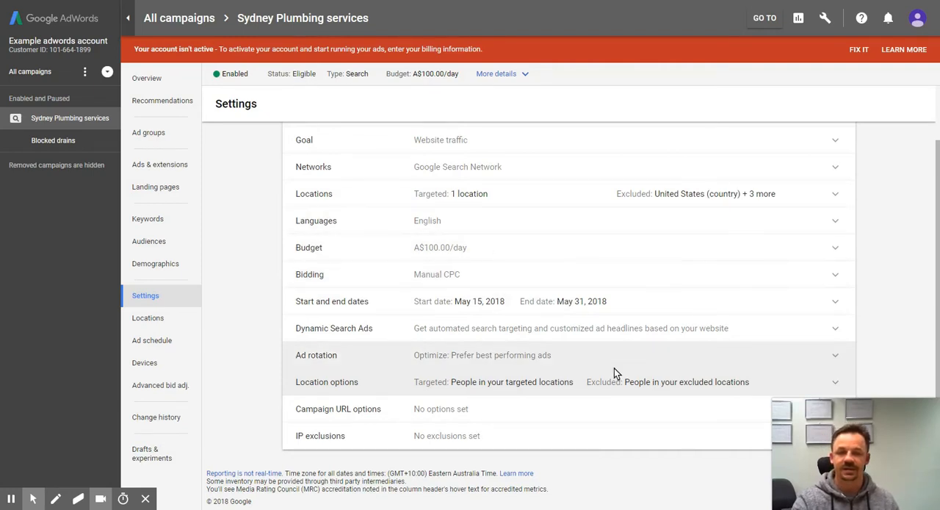
scroll(641, 269, up, 1)
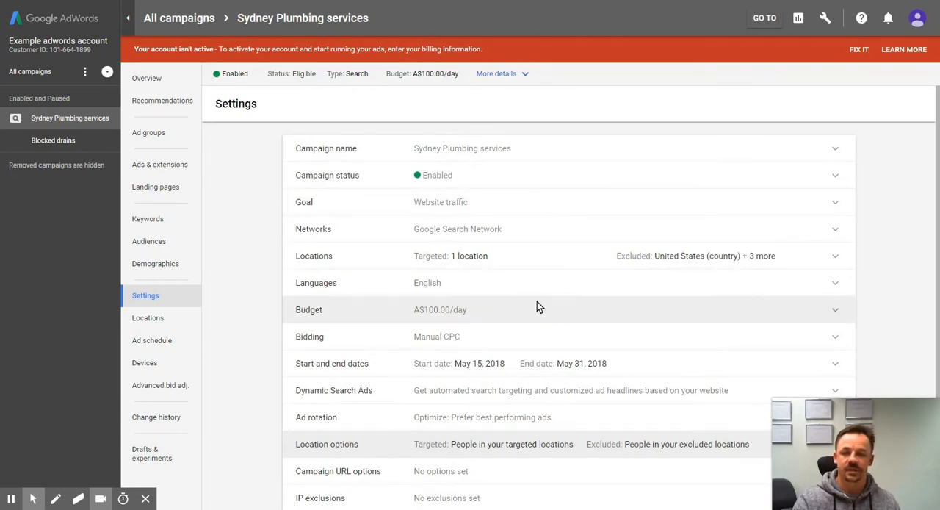
scroll(537, 301, down, 1)
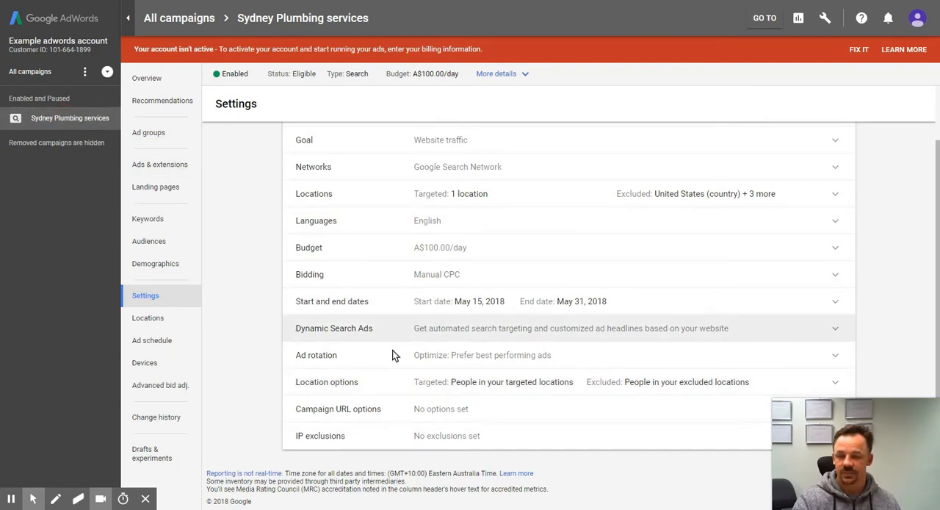
Step: View the campaign's keywords, open Keyword Planner and find new keyword ideas for "blocked drains"
click(150, 220)
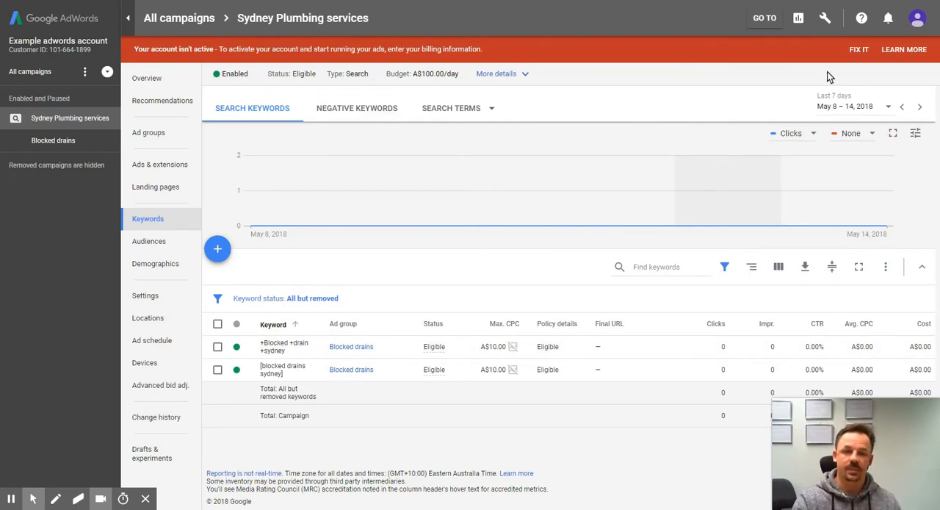
click(824, 21)
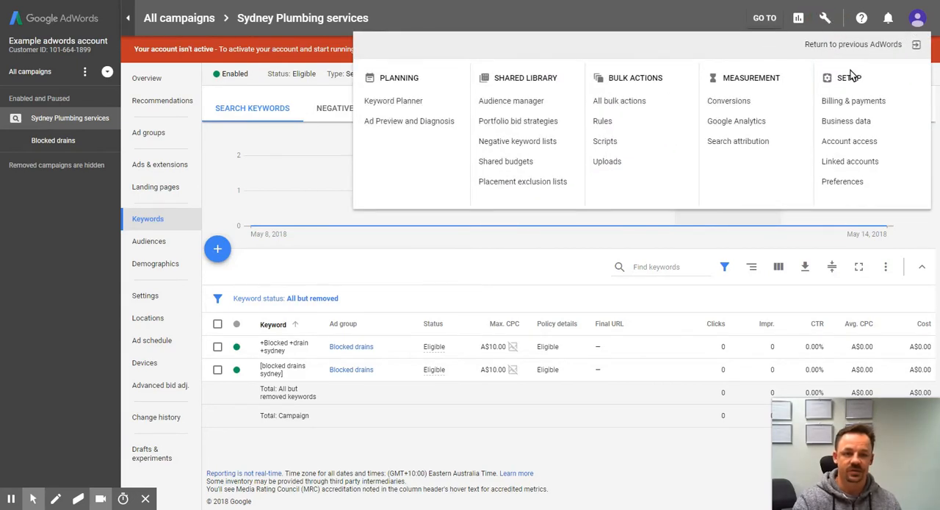
click(413, 102)
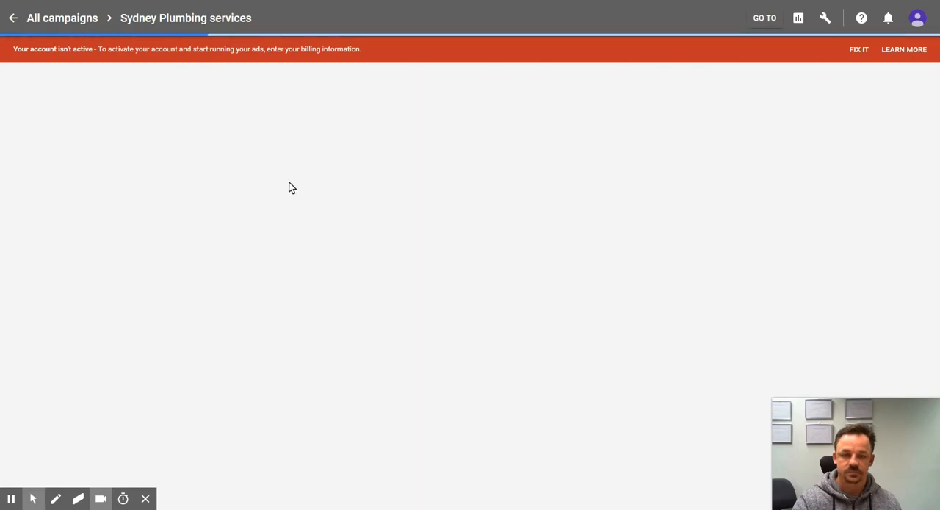
click(345, 180)
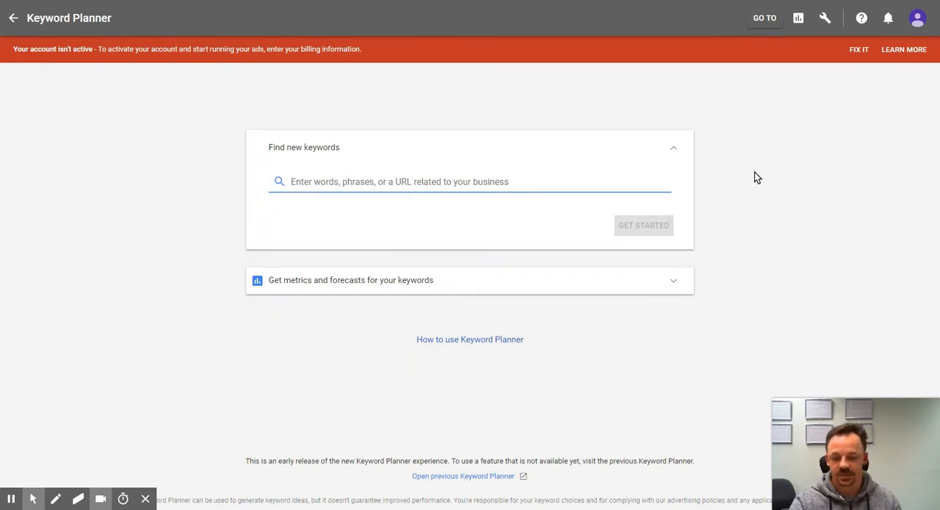
text(blocked drains)
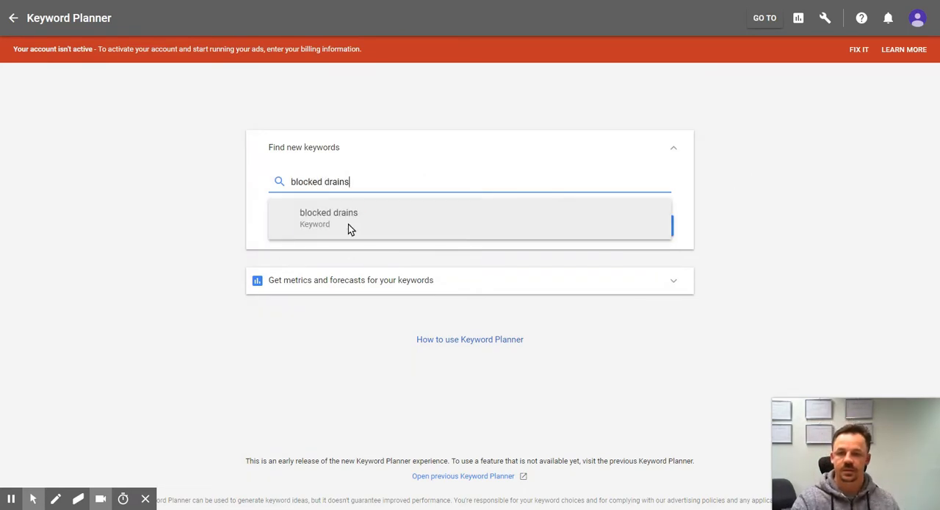
click(348, 225)
click(646, 226)
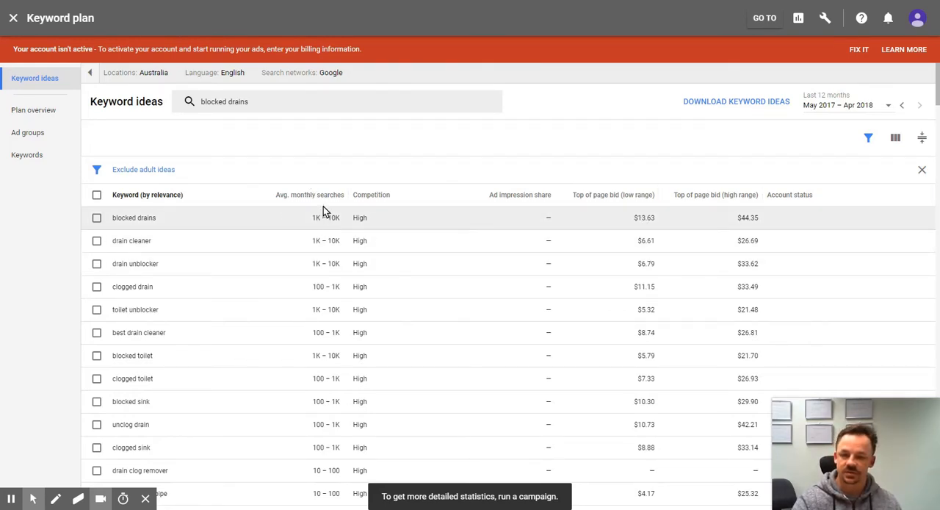
Step: Change the keyword plan's targeted location to Sydney, New South Wales, Australia, remove the Australia country target and save
click(168, 75)
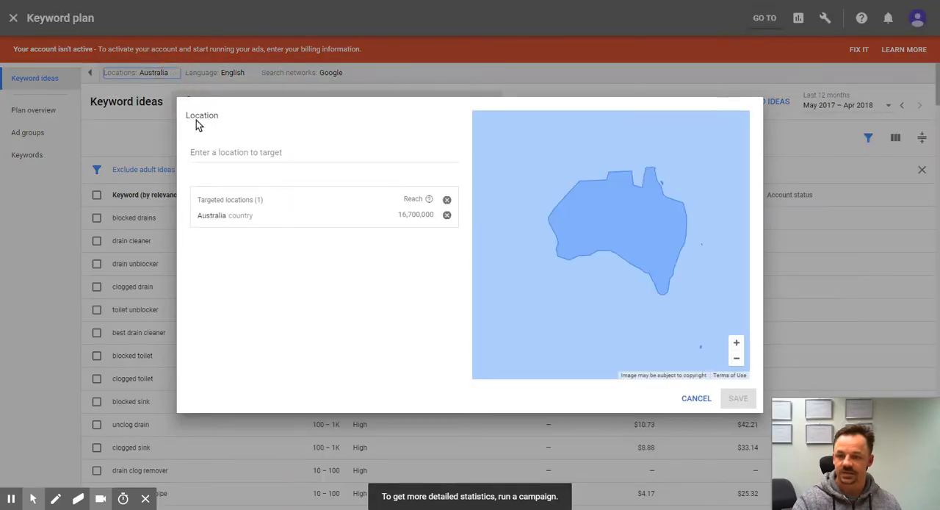
click(252, 152)
text(Sydney)
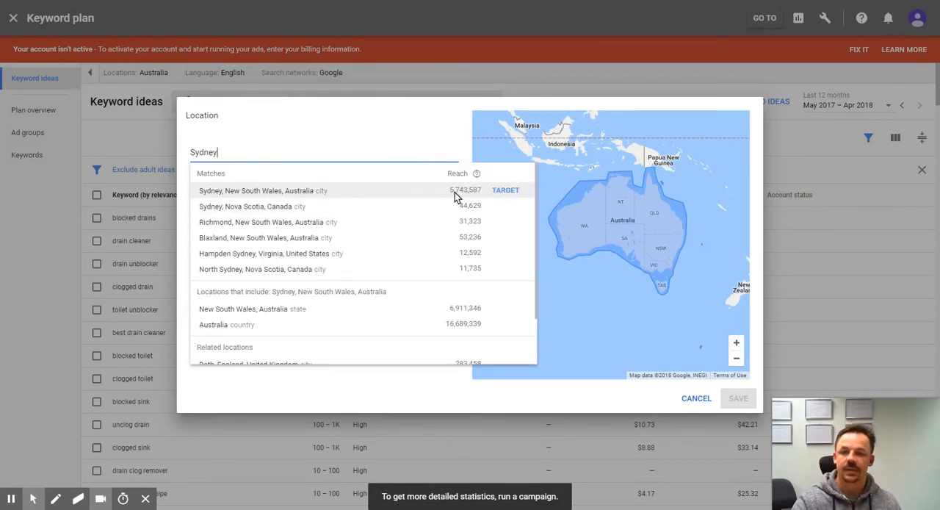
click(505, 191)
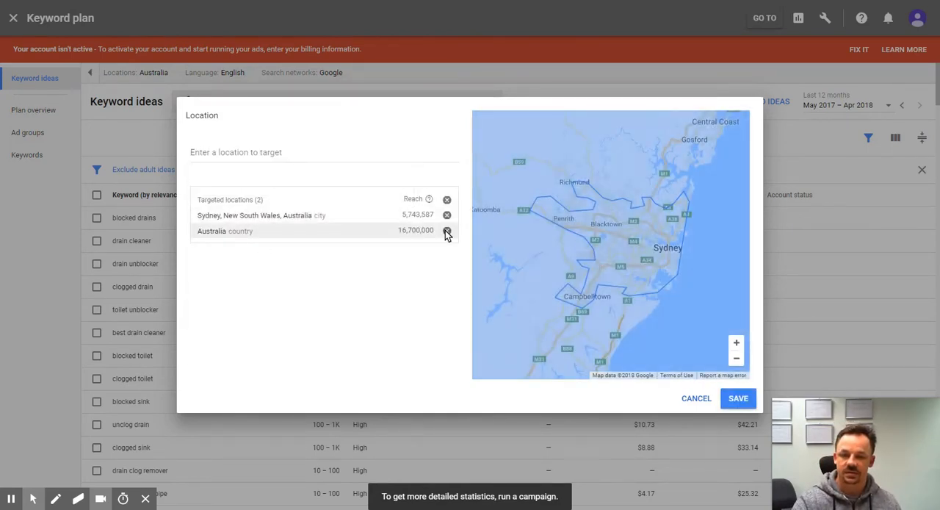
click(446, 230)
click(740, 399)
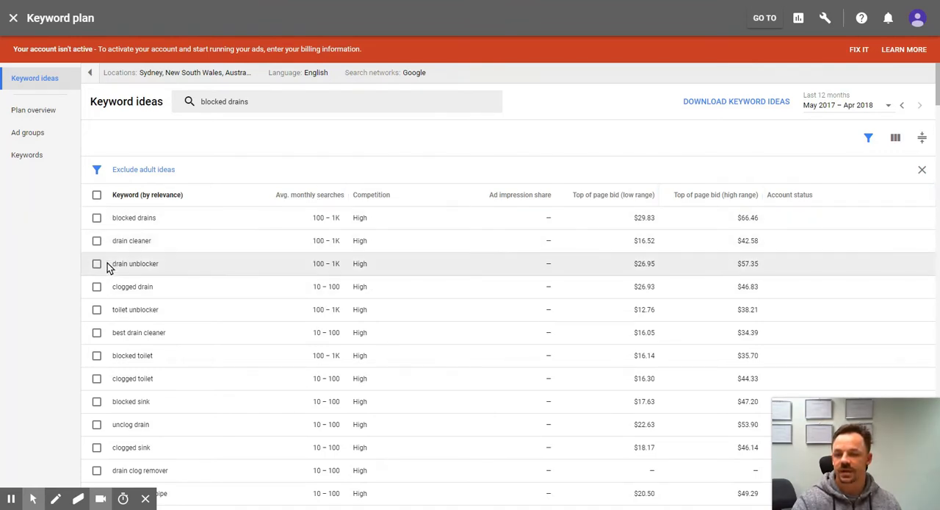
Step: Select the first 13 keyword ideas for "blocked drains", from blocked drains down to clogged drain pipe
click(97, 218)
click(97, 240)
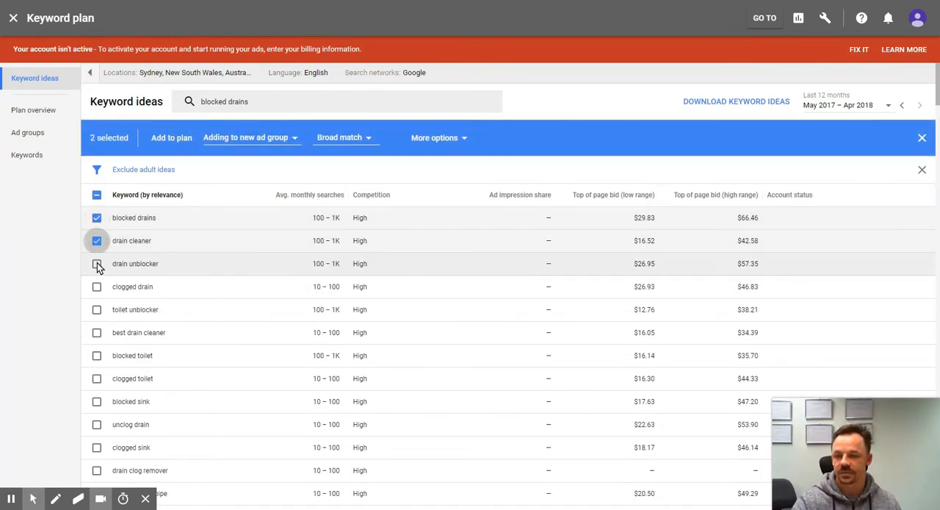
click(97, 262)
click(97, 287)
click(97, 310)
scroll(101, 311, down, 3)
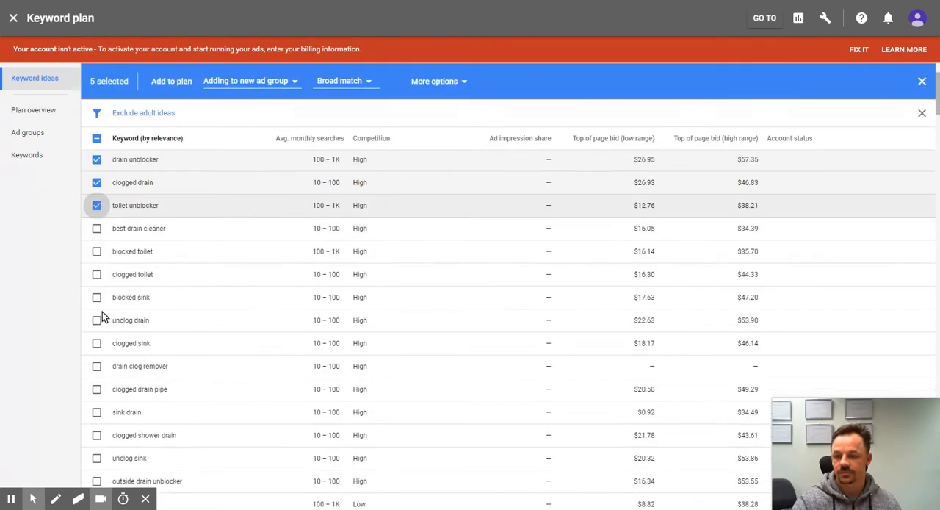
click(96, 177)
click(97, 199)
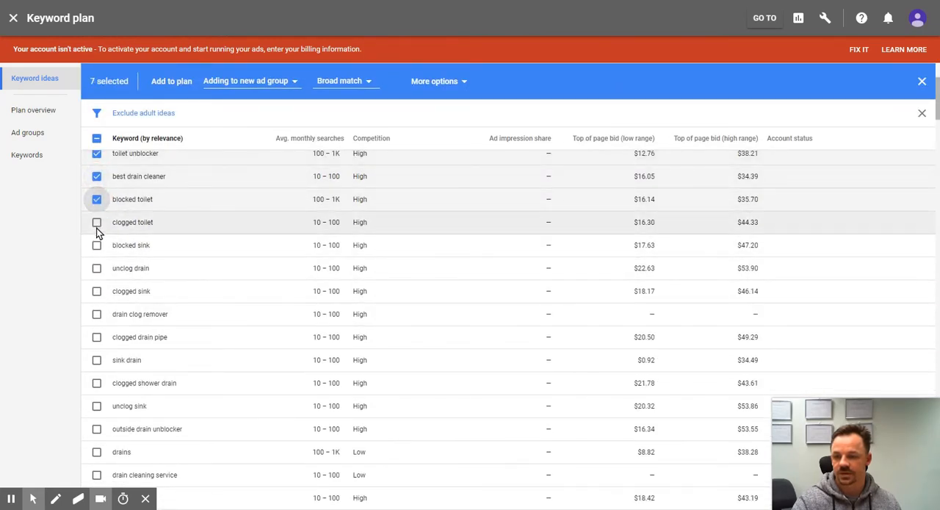
click(96, 222)
click(96, 245)
click(97, 268)
click(96, 291)
click(96, 314)
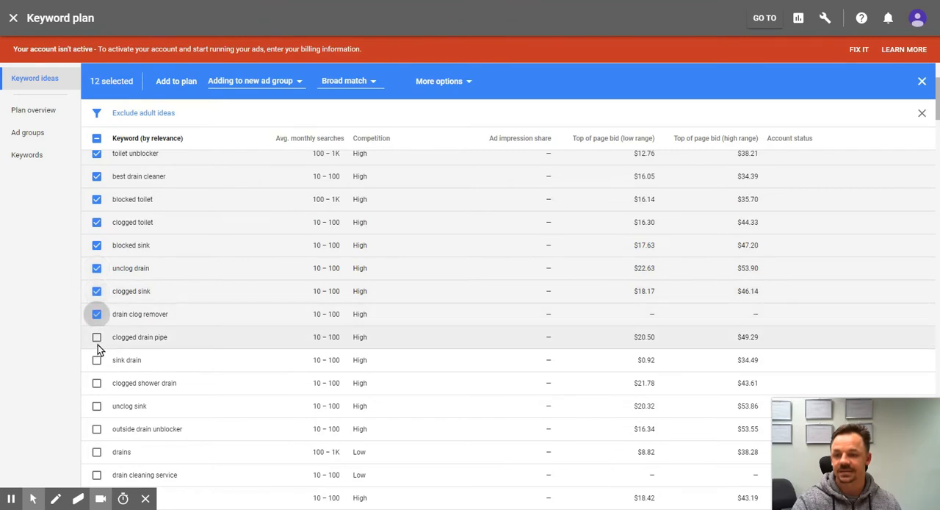
click(96, 336)
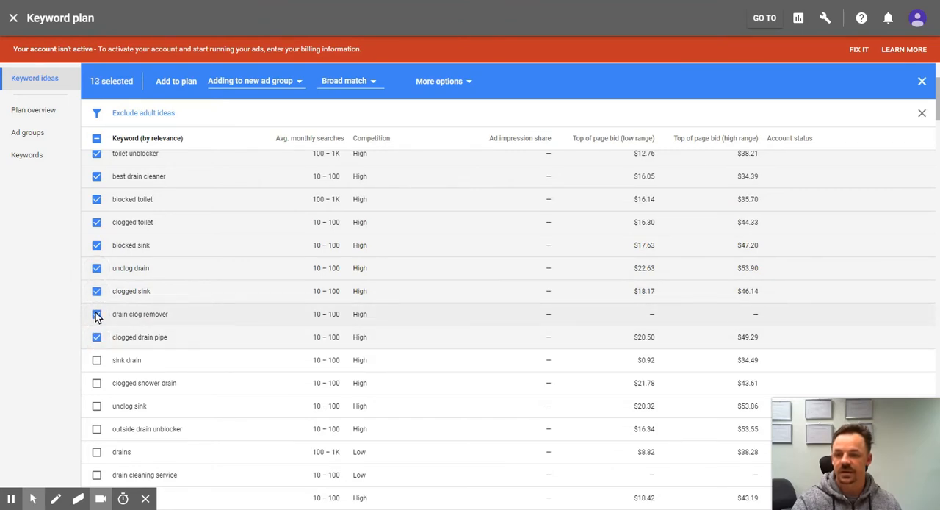
scroll(477, 275, up, 3)
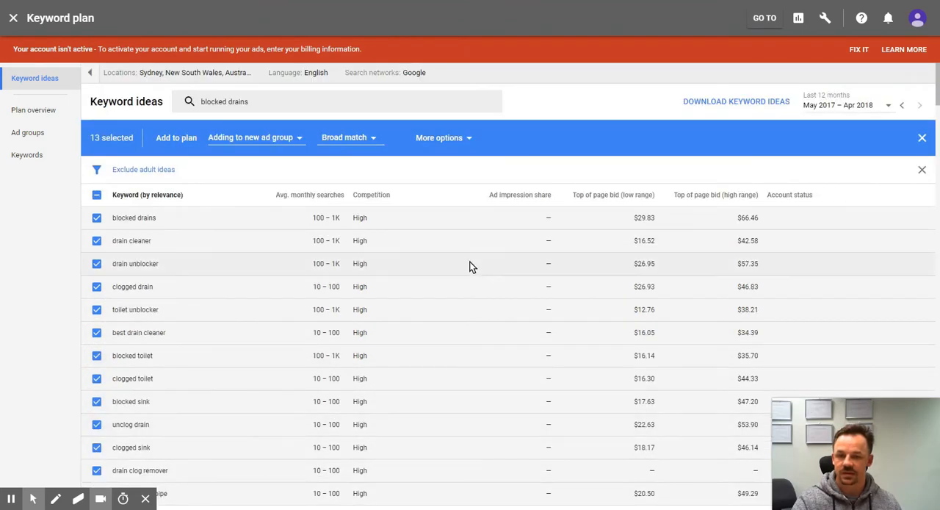
Step: Use Broad match for the selected keyword ideas and add them to the plan in a new ad group
click(351, 140)
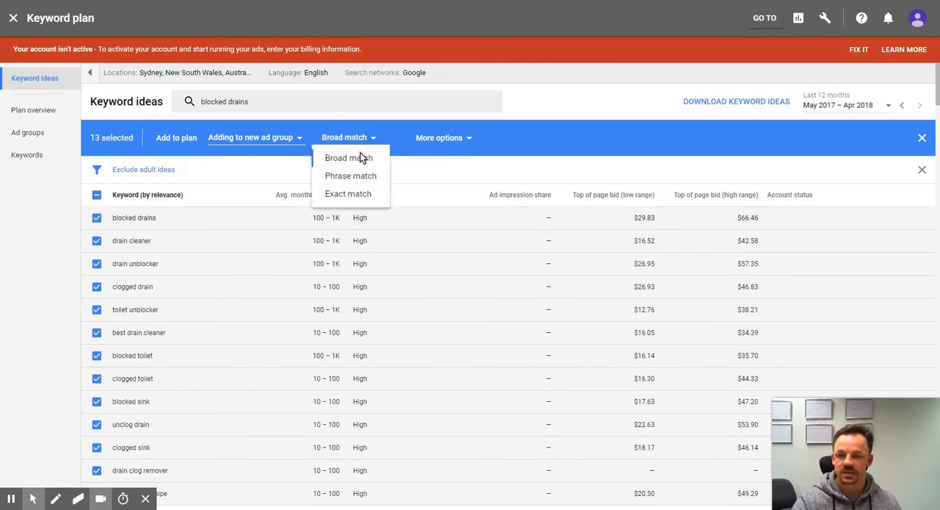
click(361, 159)
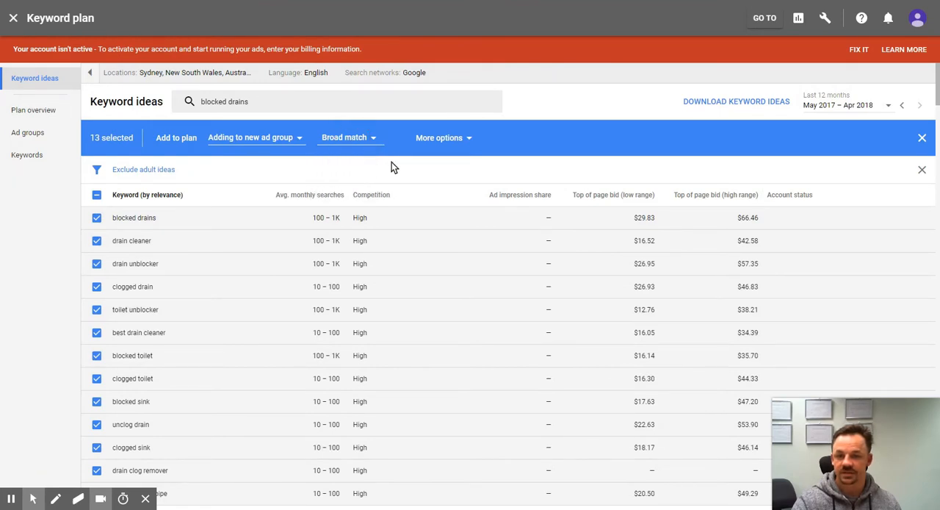
click(346, 136)
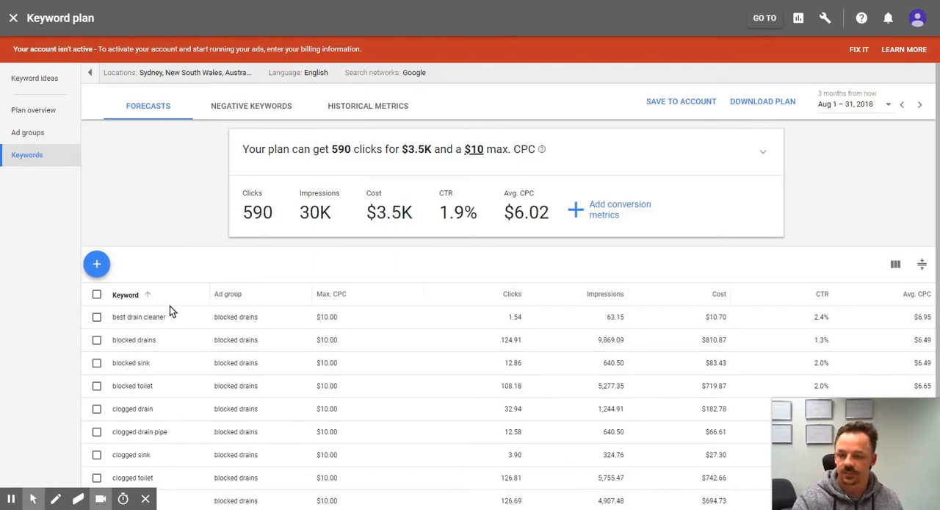
Step: Review the plan overview's forecasts for clicks, impressions and cost, with the keyword, device and location breakdowns
click(33, 111)
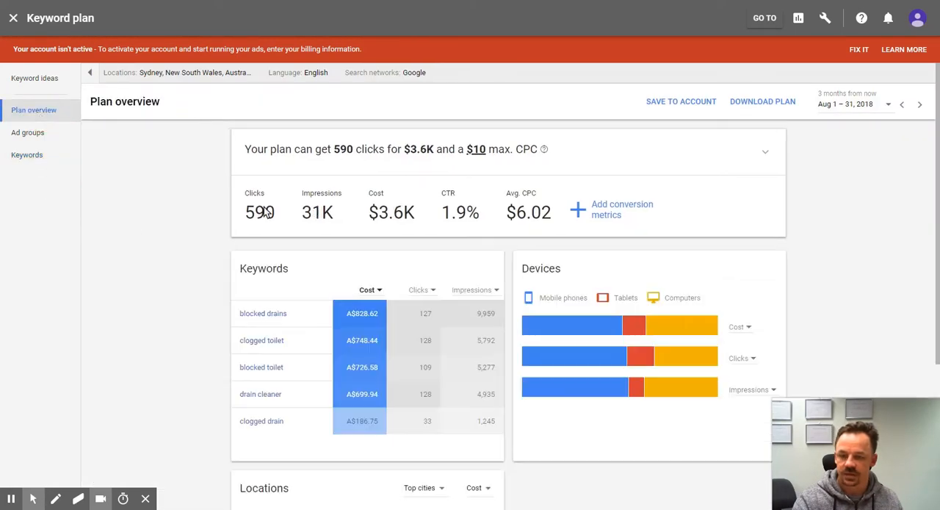
scroll(358, 279, down, 3)
scroll(367, 290, up, 3)
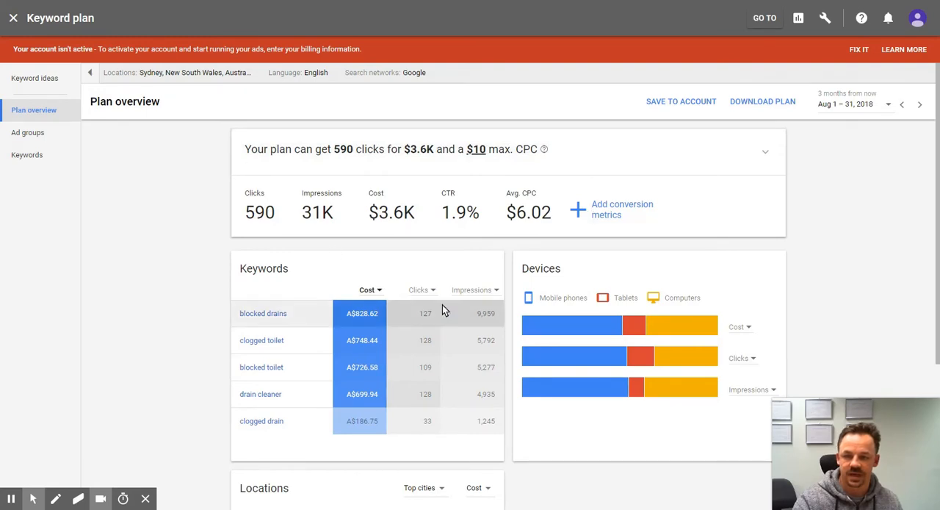
scroll(403, 312, down, 3)
scroll(403, 313, up, 3)
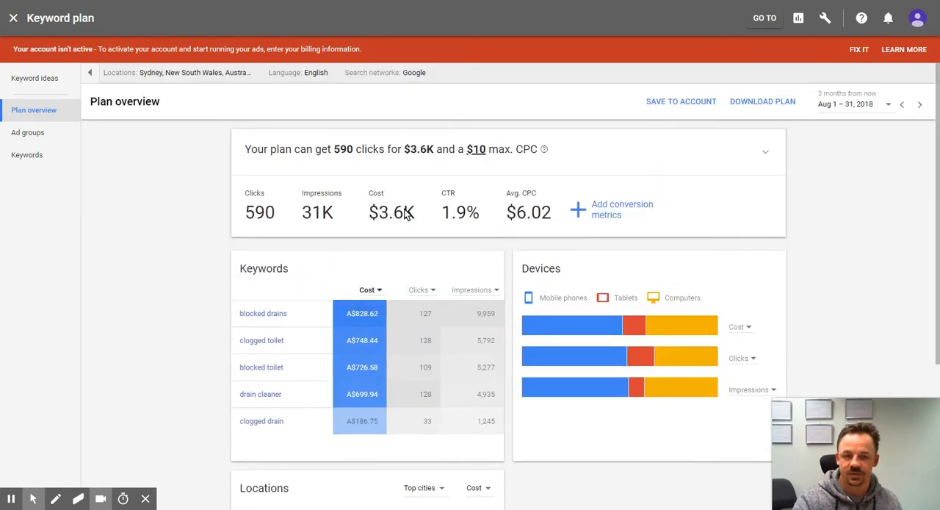
Step: Save the plan to the account as a new campaign named "Blocked drains keyword plan" with a custom daily budget of A$100
click(687, 102)
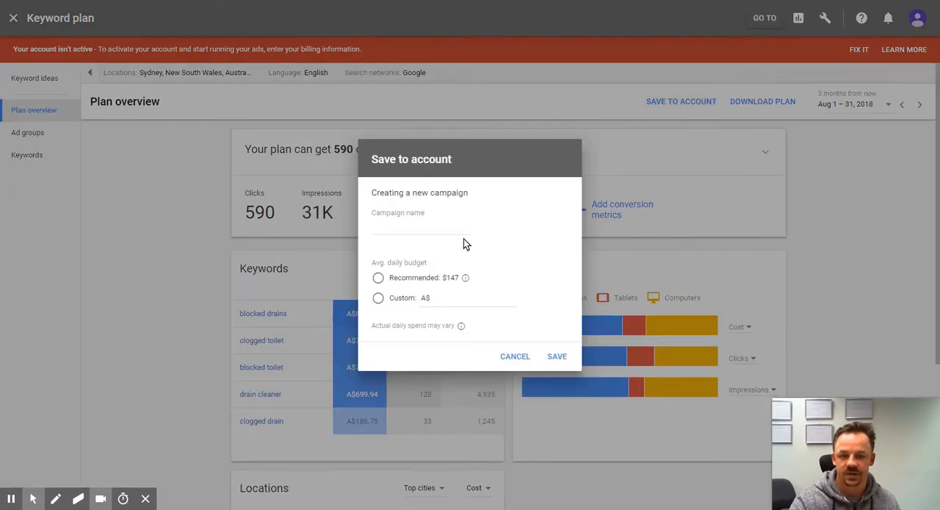
click(440, 229)
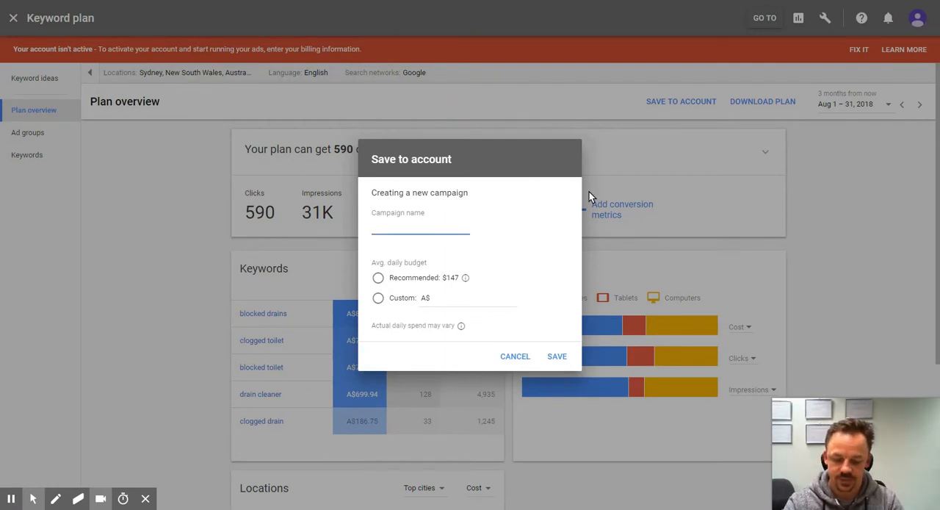
text(Bl)
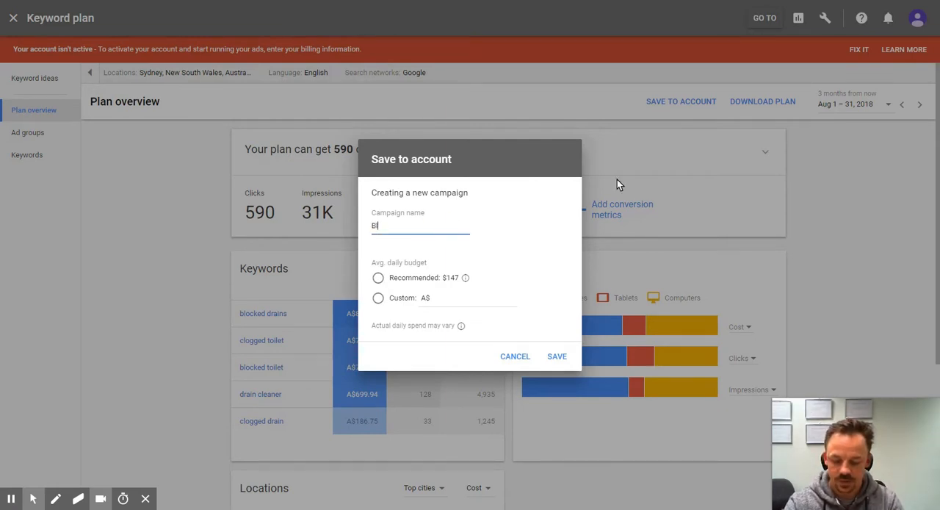
text(ocked drains keyword plan)
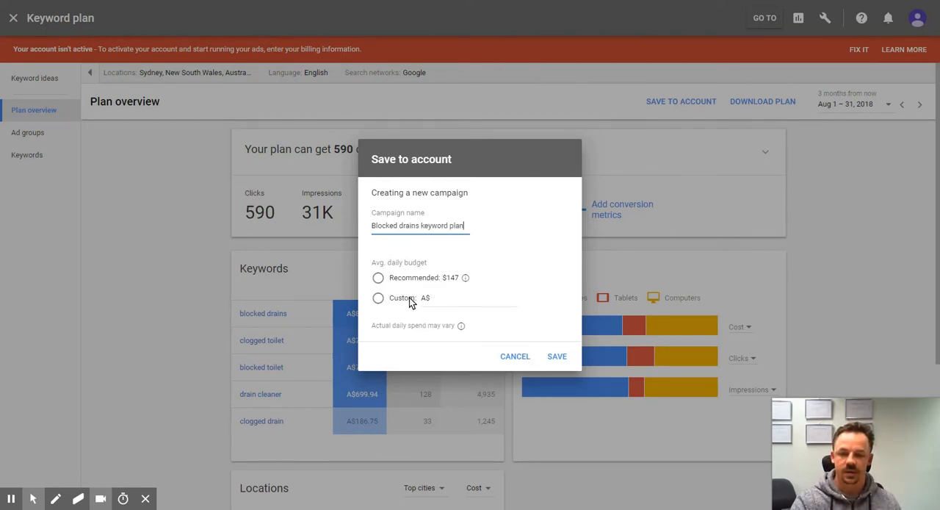
click(378, 279)
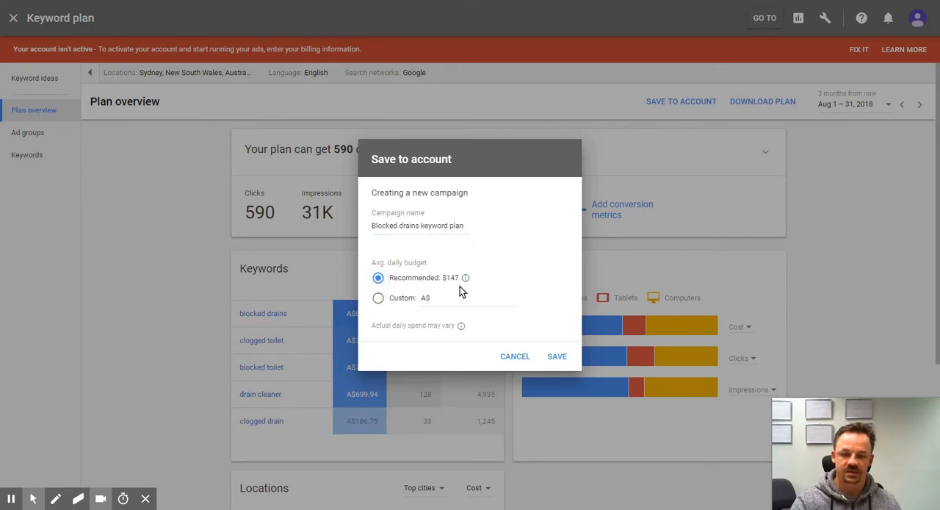
click(377, 298)
click(445, 297)
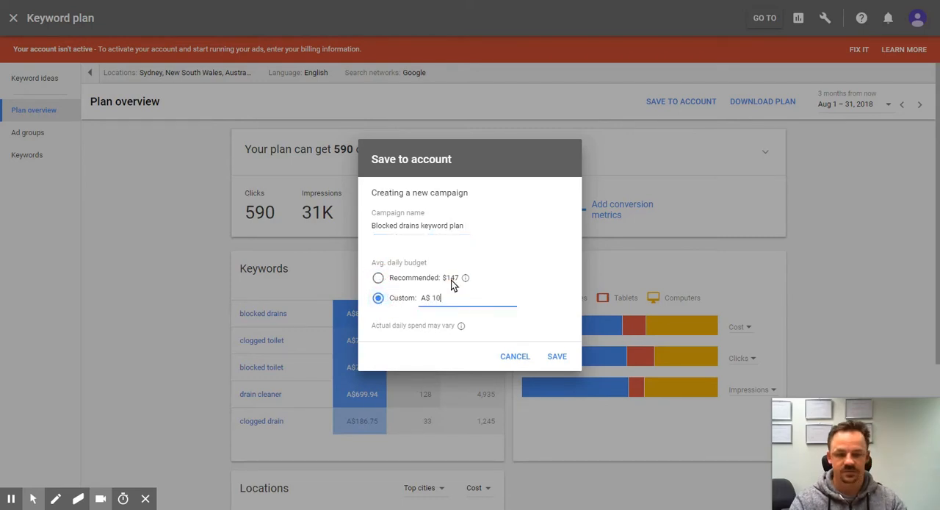
click(553, 358)
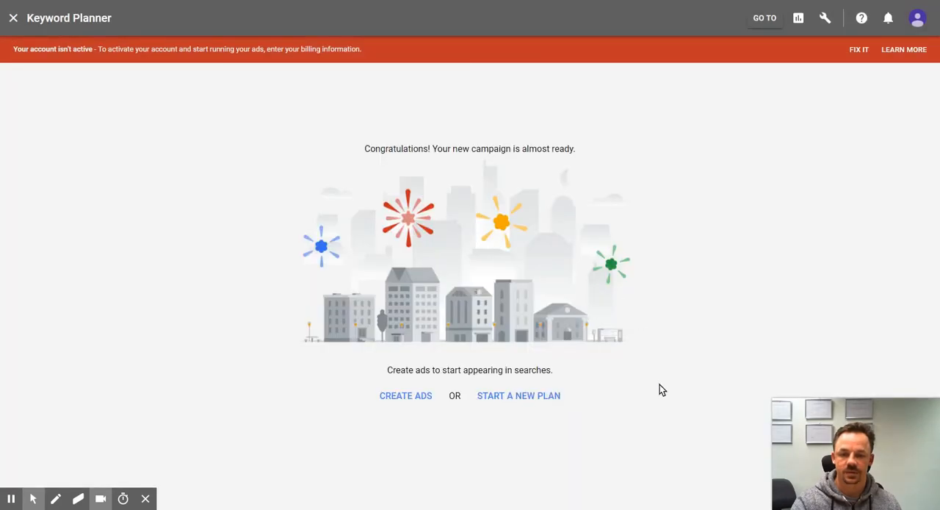
Step: Leave Keyword Planner and show the keywords of the blocked drains ad group in the Blocked drains keyword plan campaign
click(503, 383)
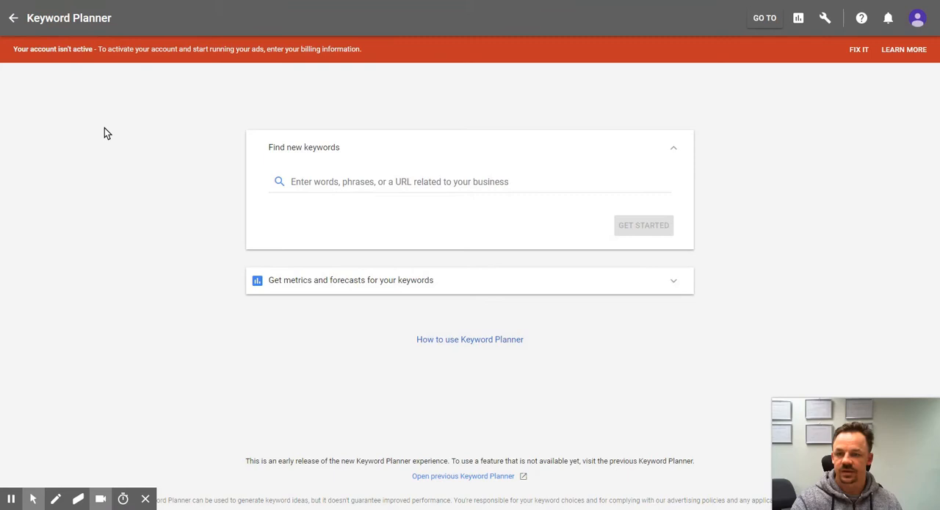
click(13, 18)
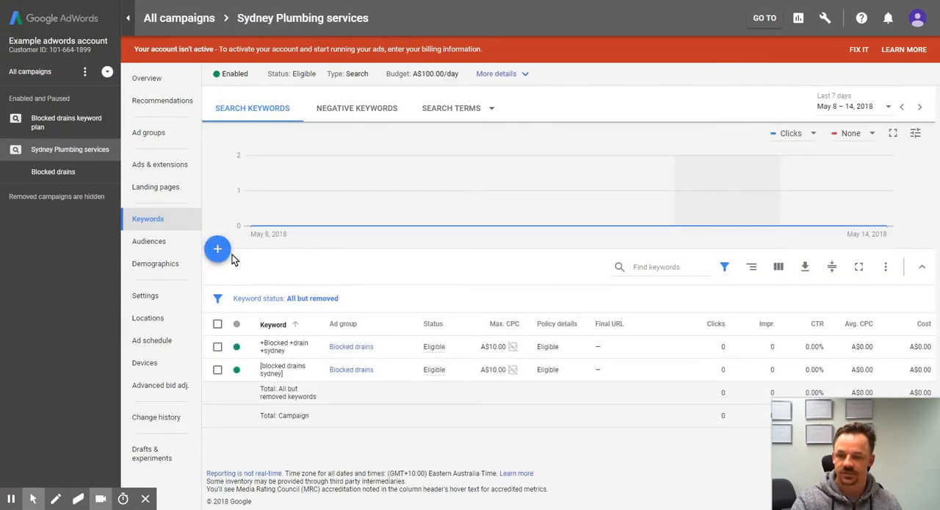
click(58, 126)
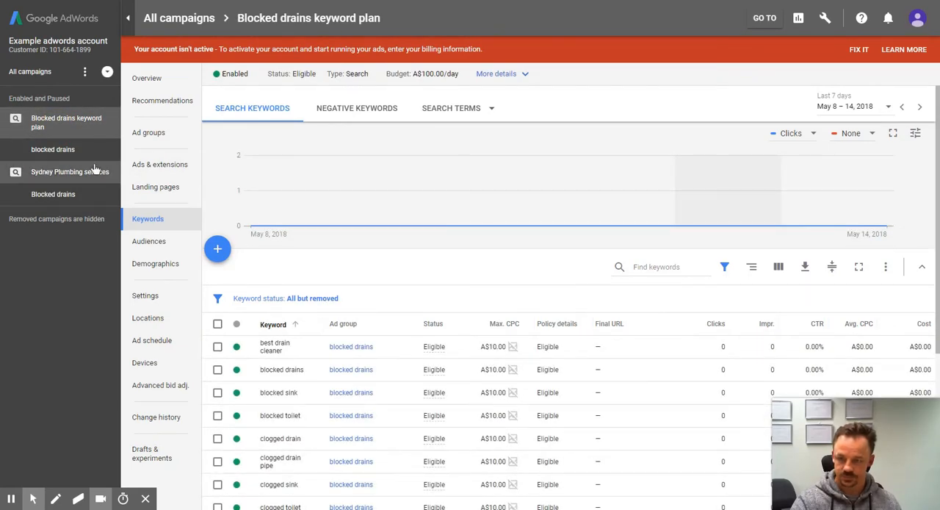
click(53, 149)
scroll(315, 278, down, 2)
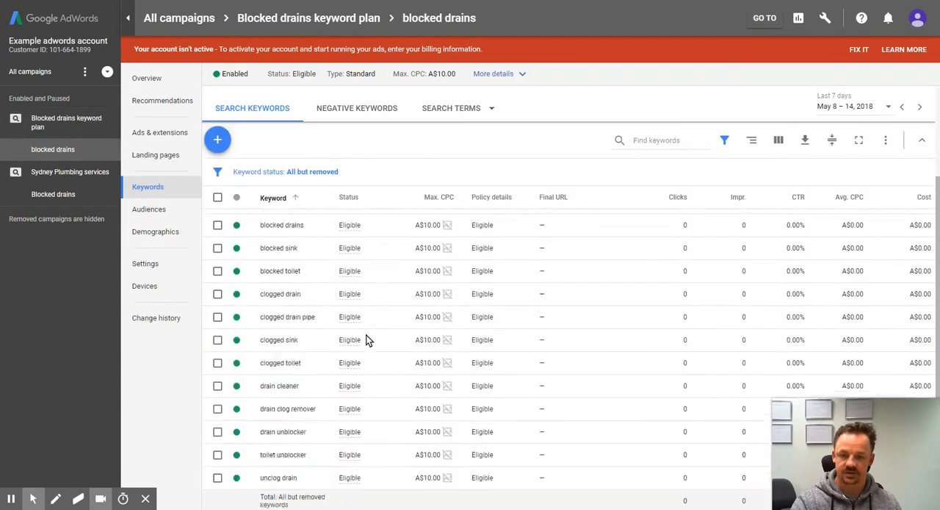
scroll(363, 332, down, 2)
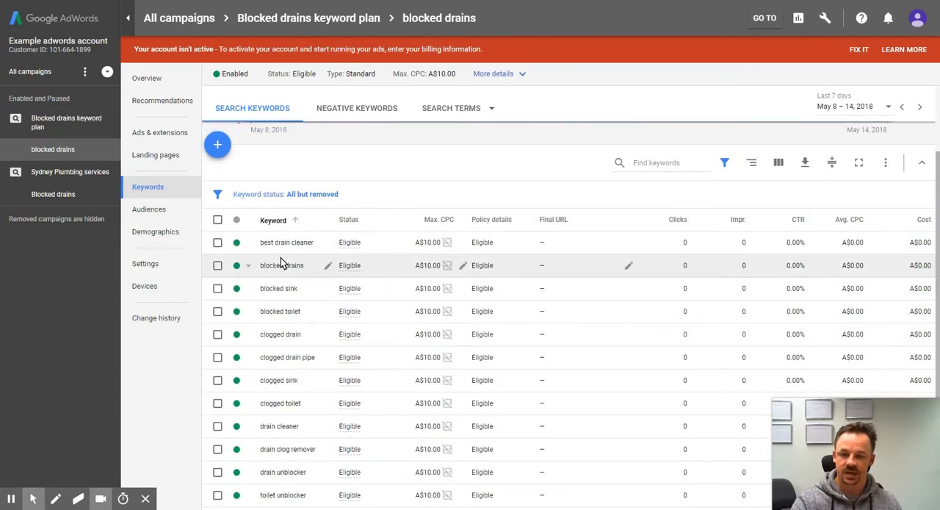
Step: Add a "+" before the existing text of all 13 keywords in the ad group and apply the change
click(217, 221)
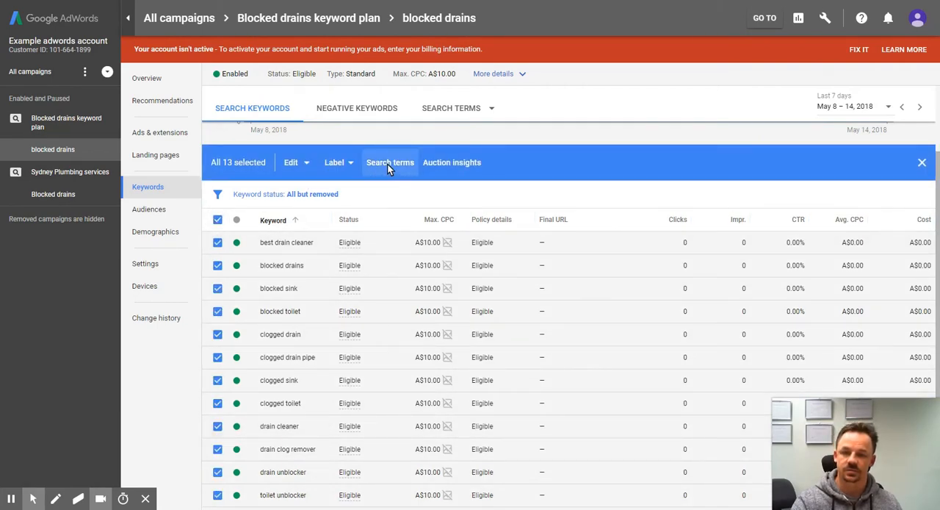
click(294, 163)
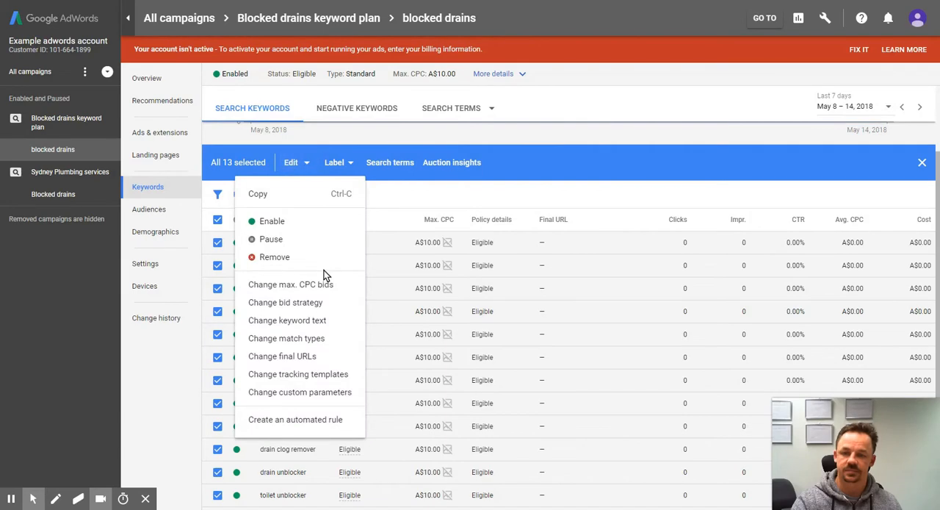
click(291, 320)
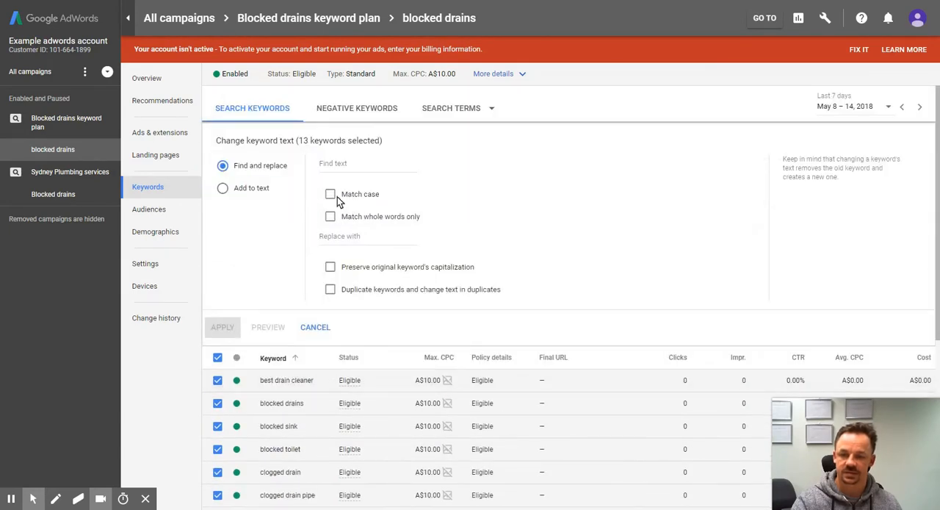
click(332, 163)
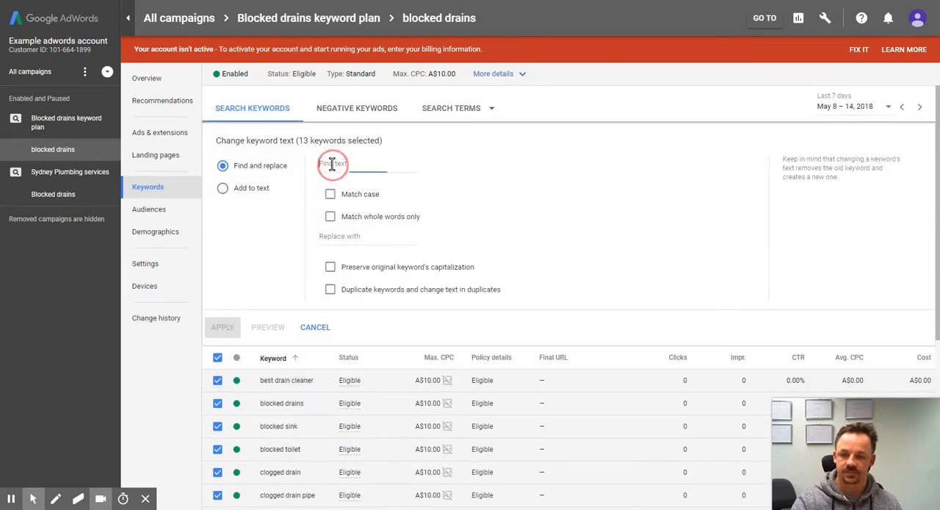
click(223, 188)
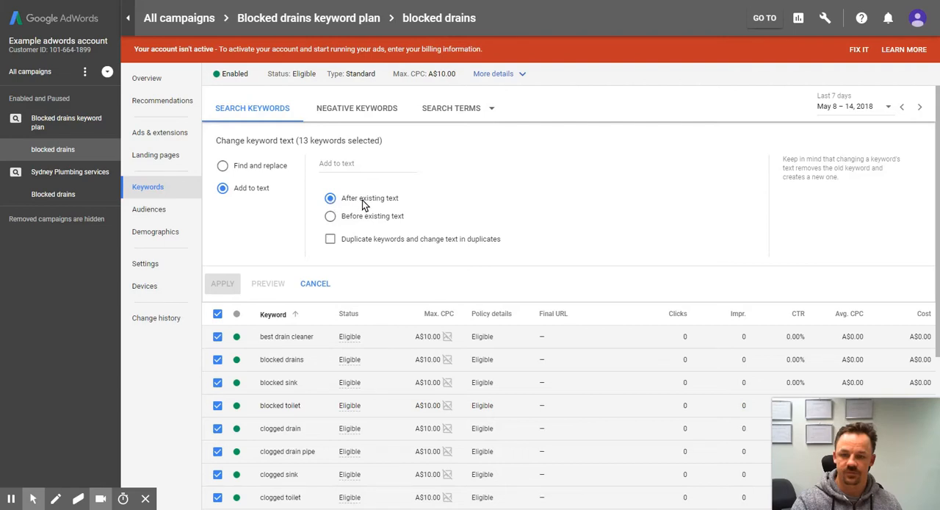
click(330, 217)
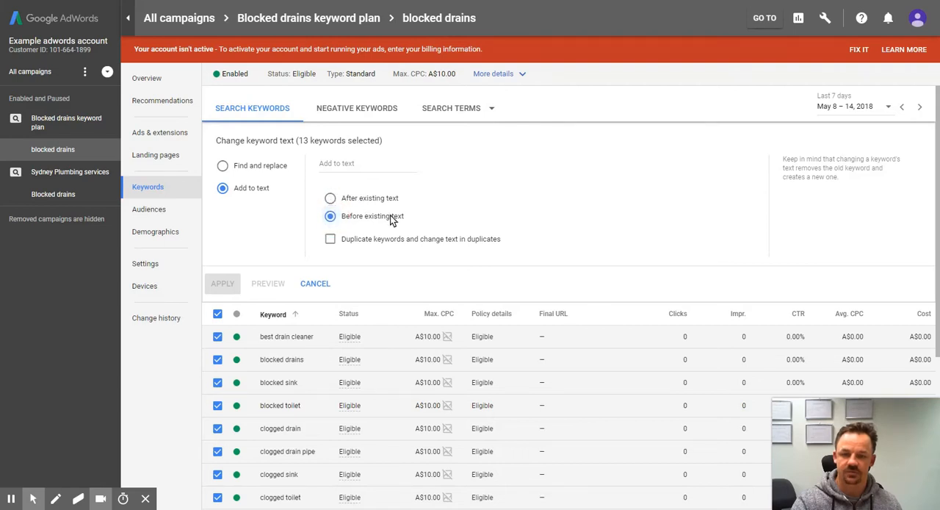
click(337, 166)
text(+)
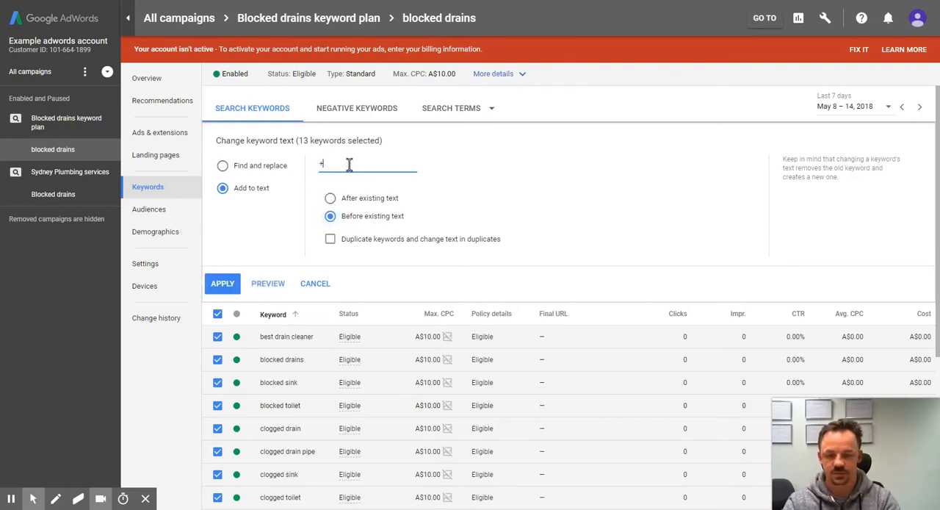
click(231, 282)
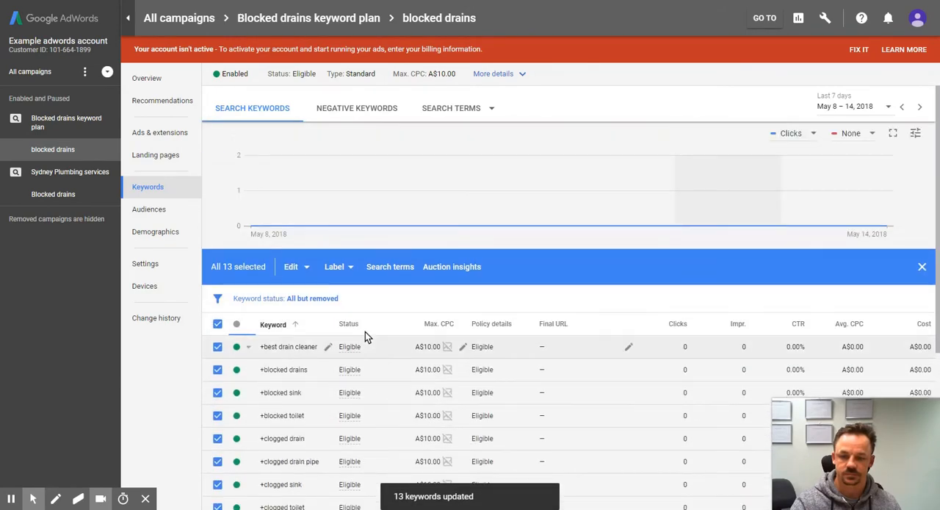
Step: Find every space in the 13 selected keywords, replace it with a space followed by "+", and apply the change
click(292, 268)
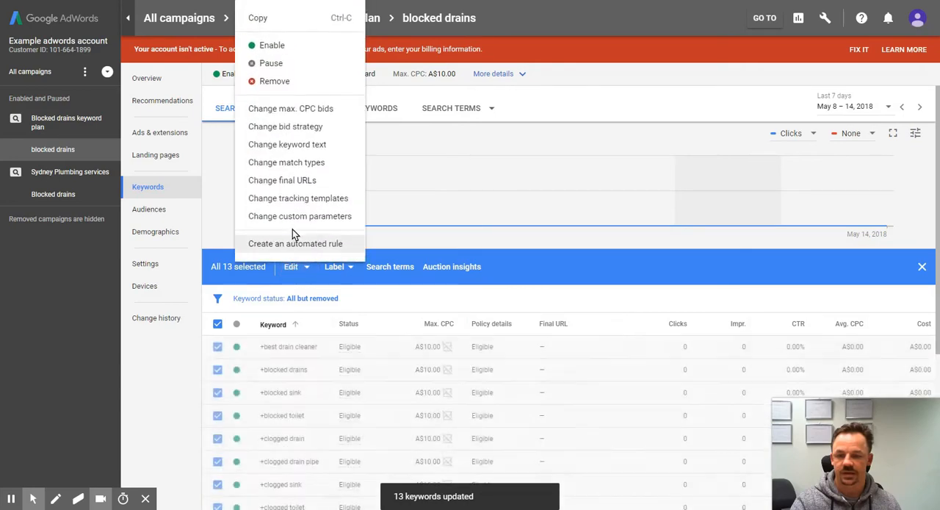
click(300, 147)
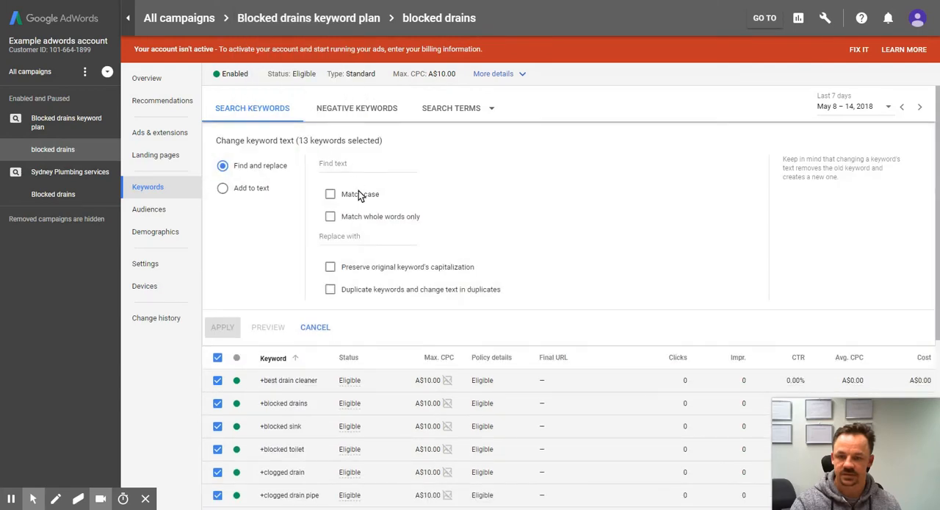
click(373, 166)
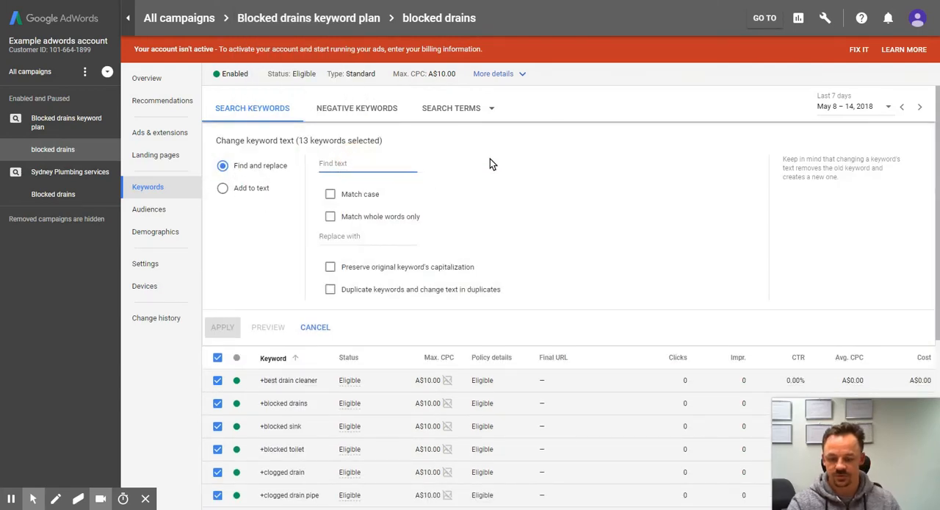
click(371, 235)
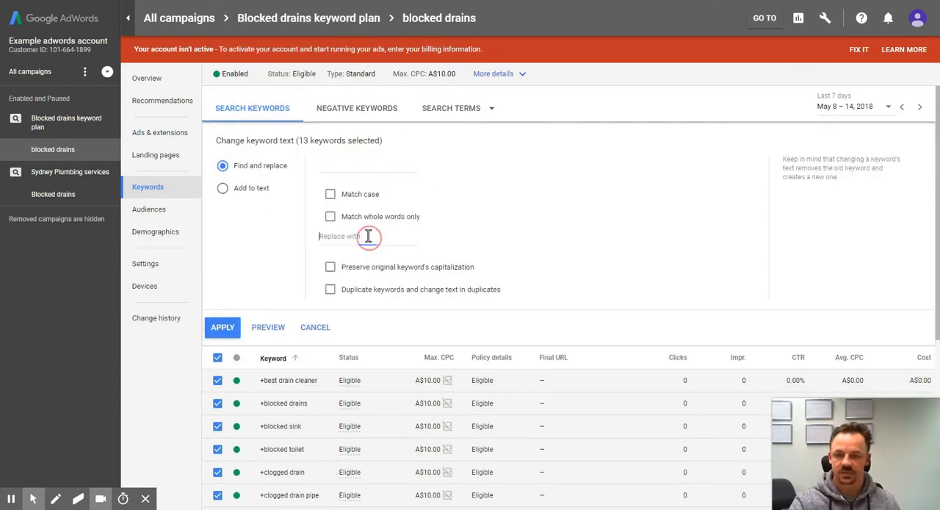
text(+)
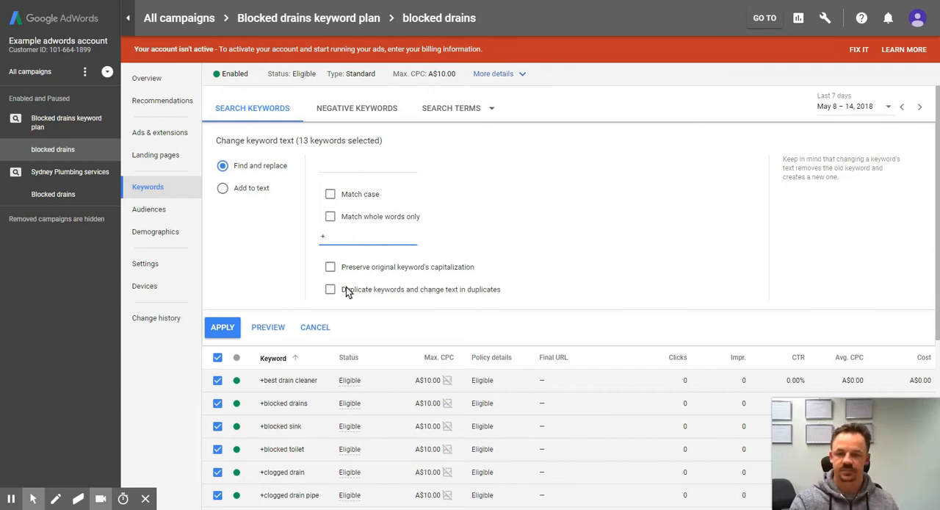
click(226, 328)
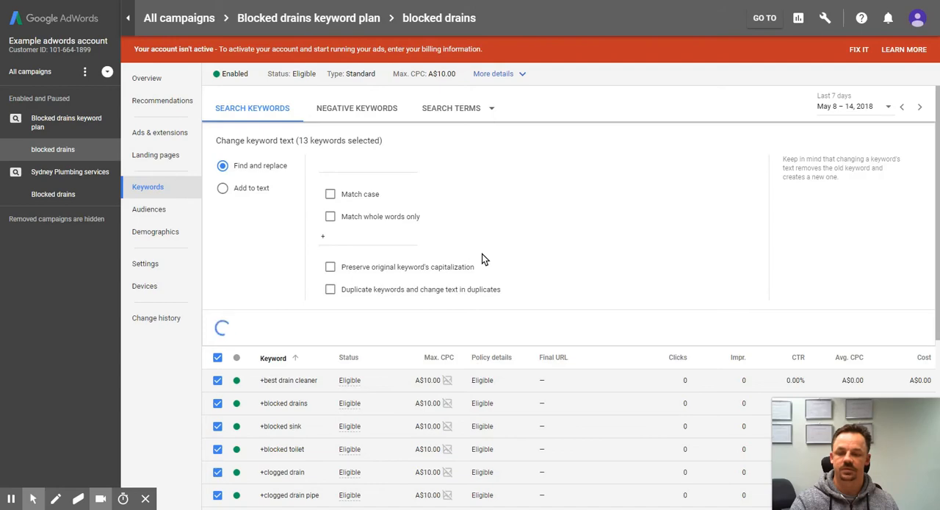
Step: Check the modified broad match keywords throughout the ad group's list and clear their selection
scroll(313, 341, down, 2)
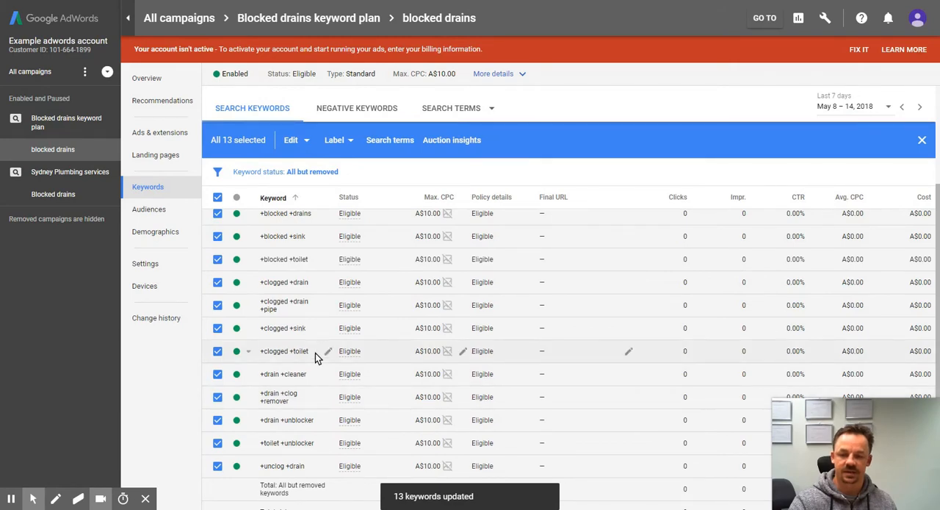
scroll(348, 341, up, 2)
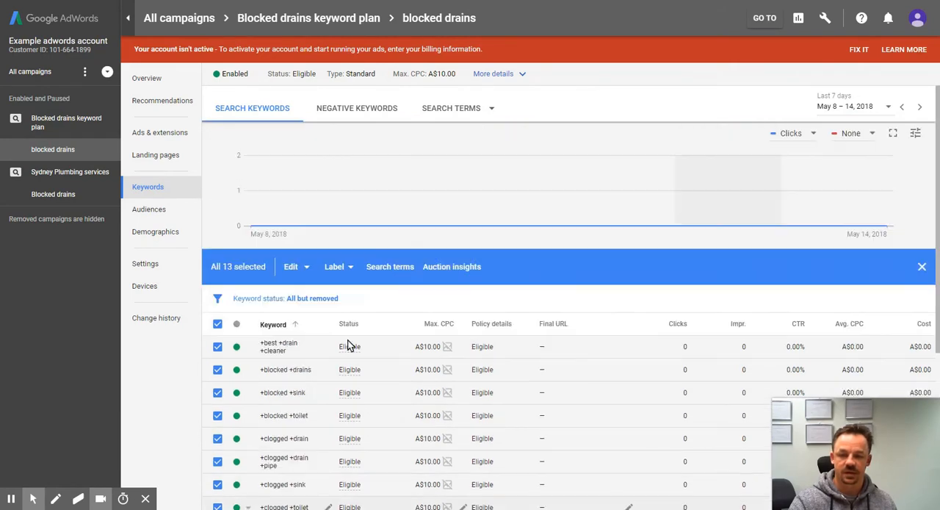
click(219, 324)
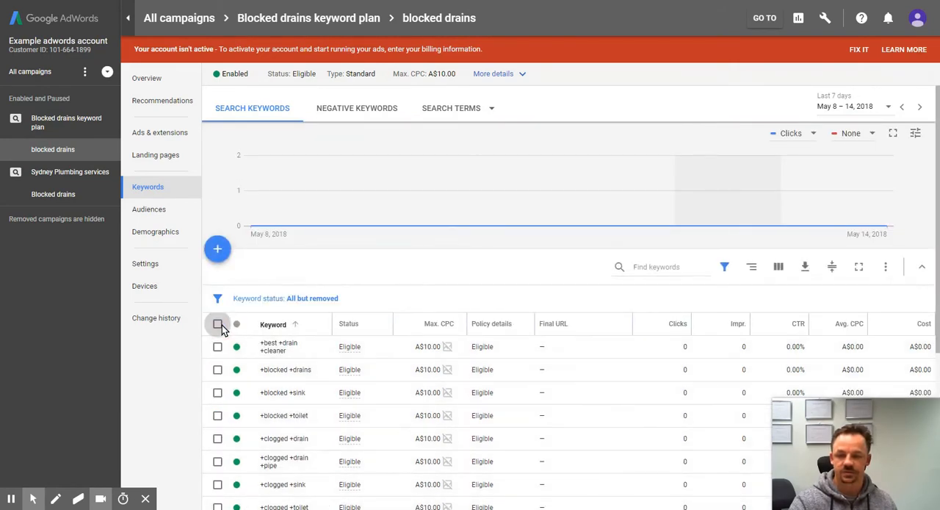
scroll(410, 358, down, 2)
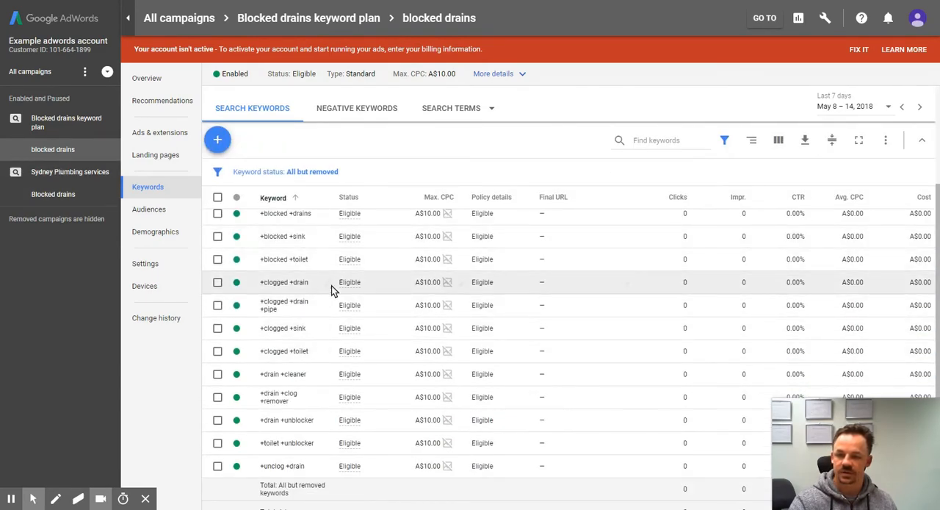
scroll(316, 294, up, 2)
scroll(311, 287, down, 2)
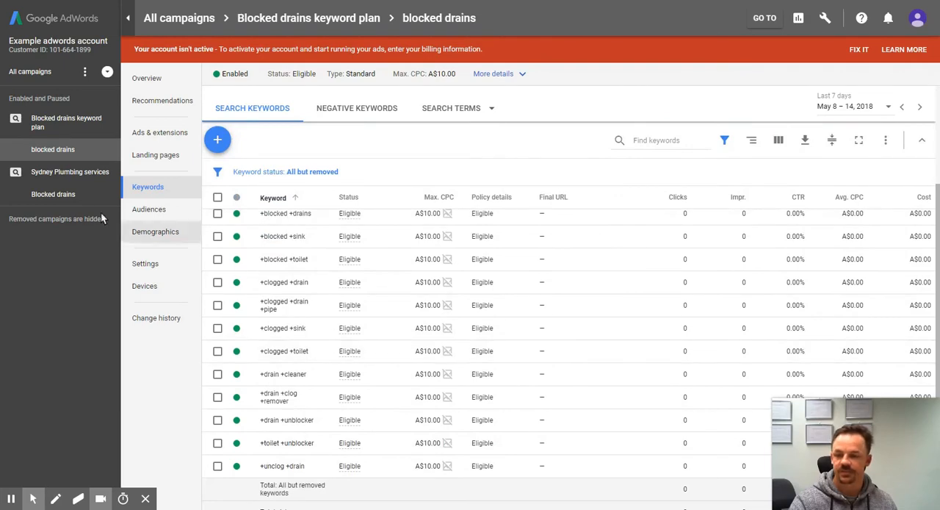
scroll(231, 282, up, 2)
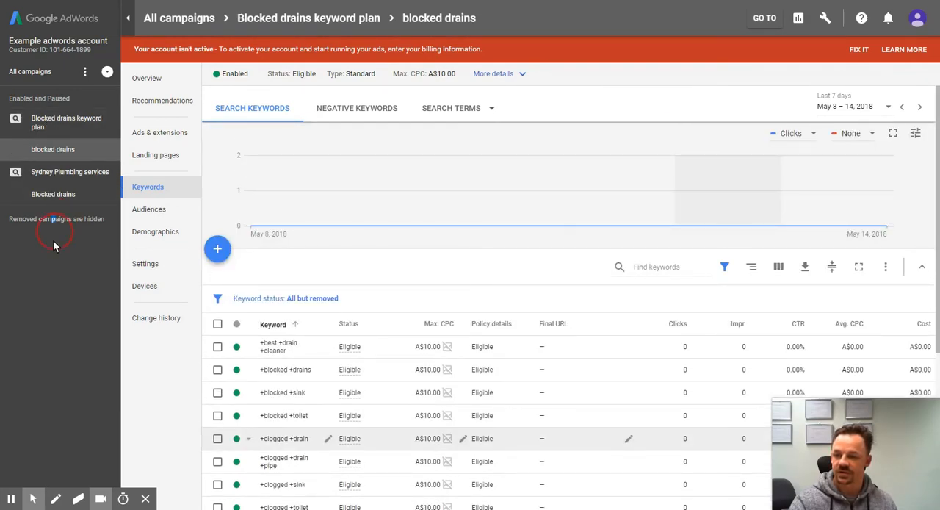
mouse_move(53, 240)
mouse_down()
mouse_move(48, 114)
mouse_move(59, 193)
mouse_move(51, 247)
mouse_up()
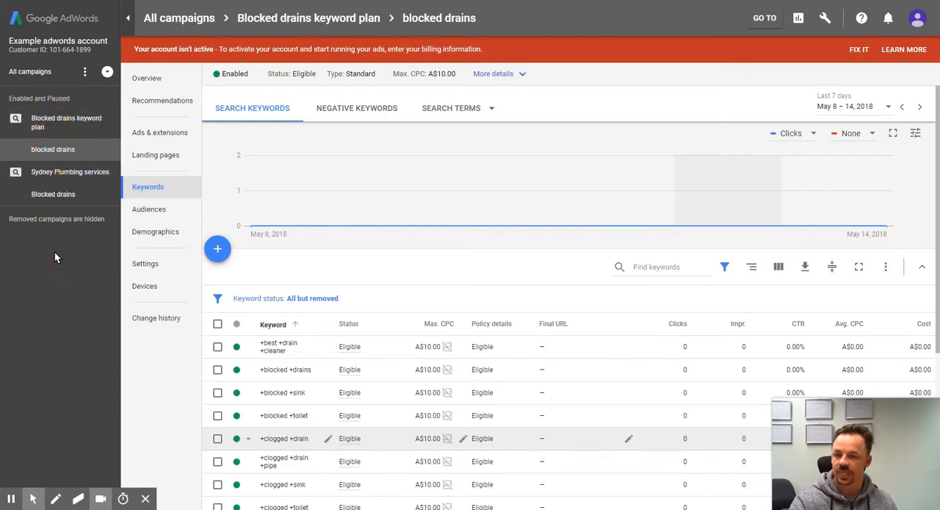
Step: Copy the expanded text ad from the Blocked drains ad group in the Sydney Plumbing services campaign
click(52, 204)
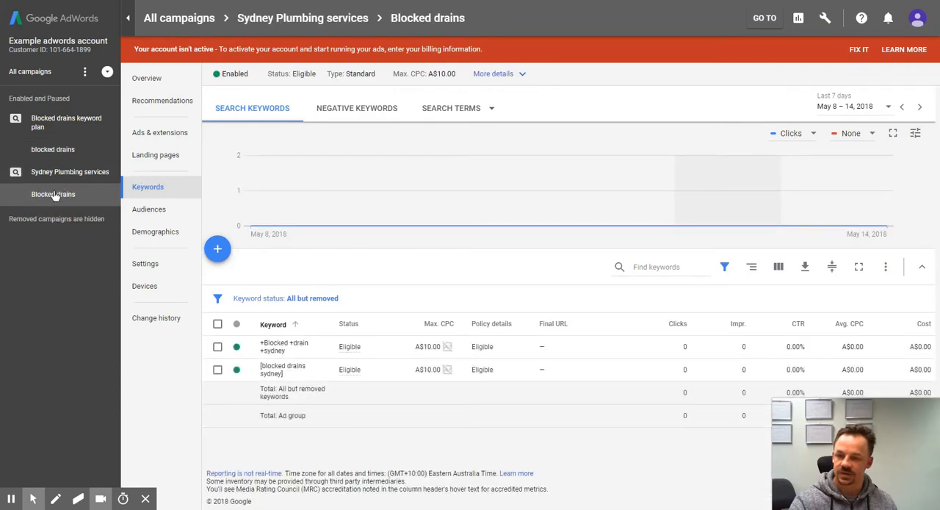
click(151, 134)
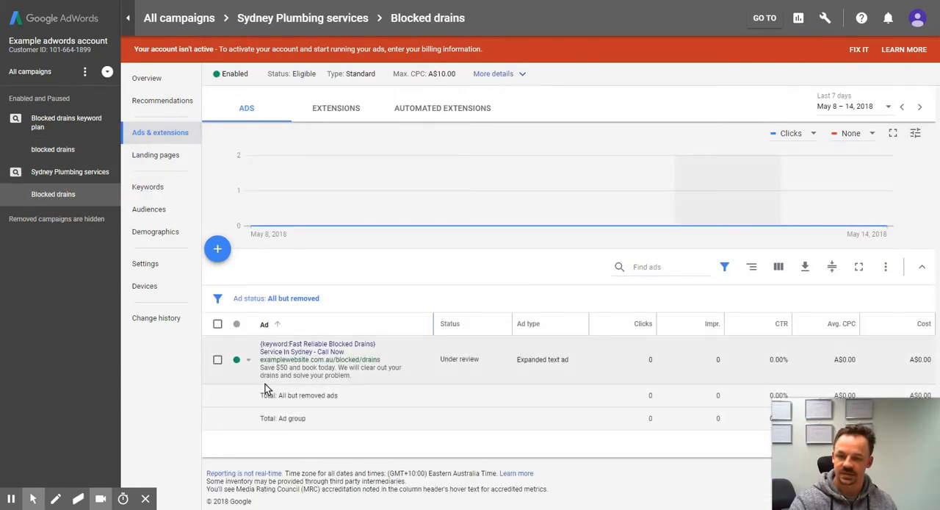
click(217, 360)
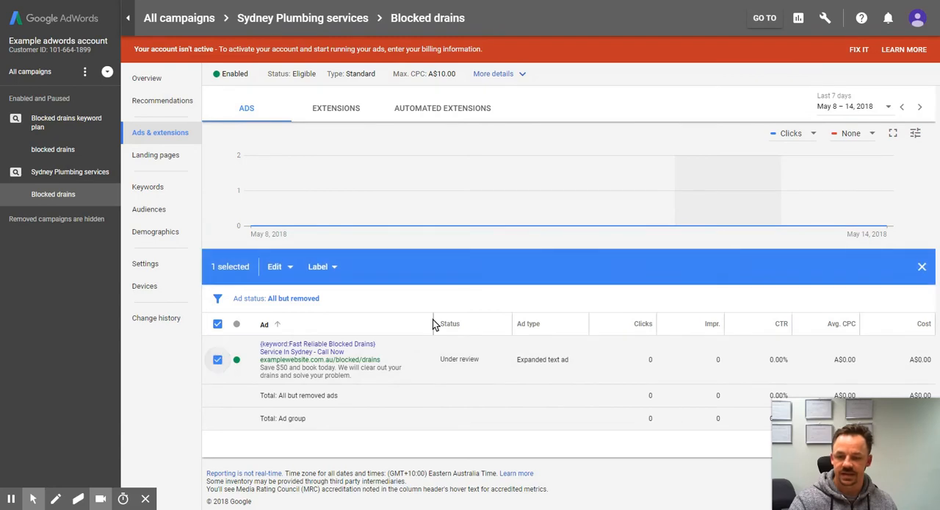
key(ctrl+c)
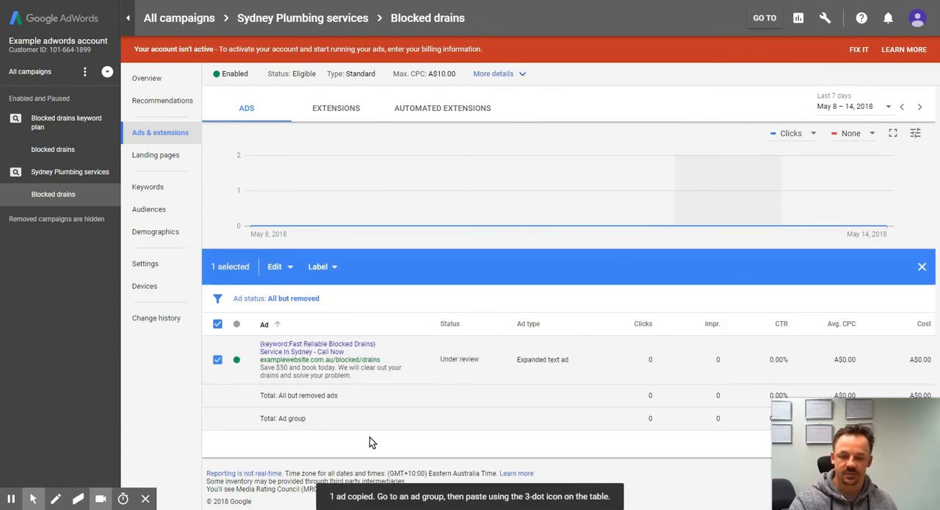
click(276, 267)
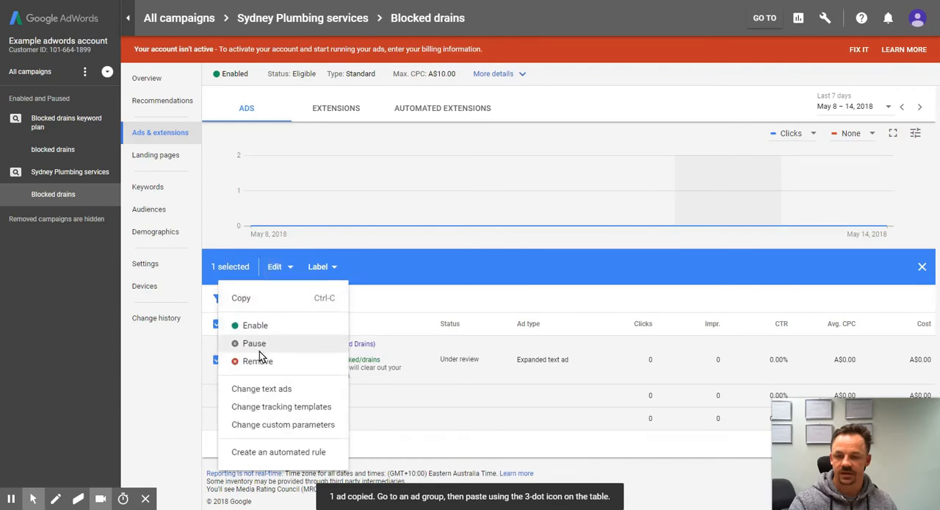
click(390, 301)
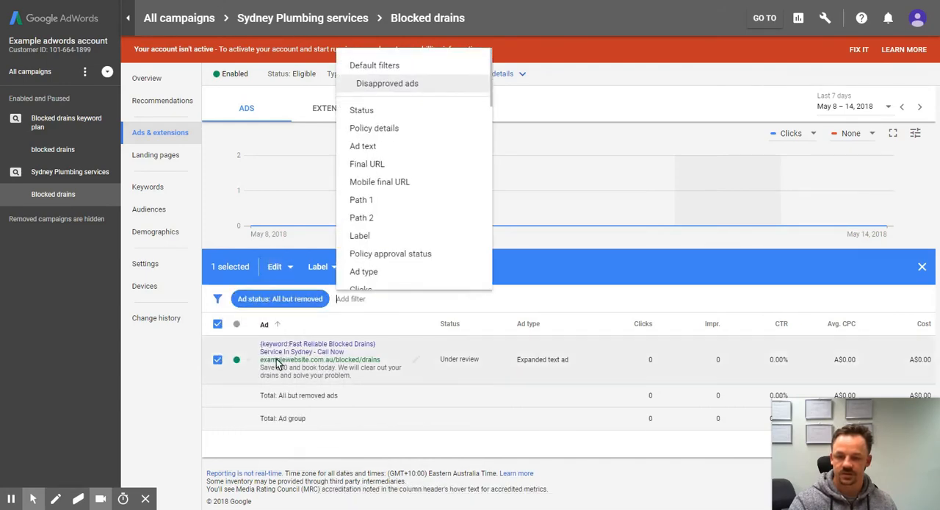
click(197, 433)
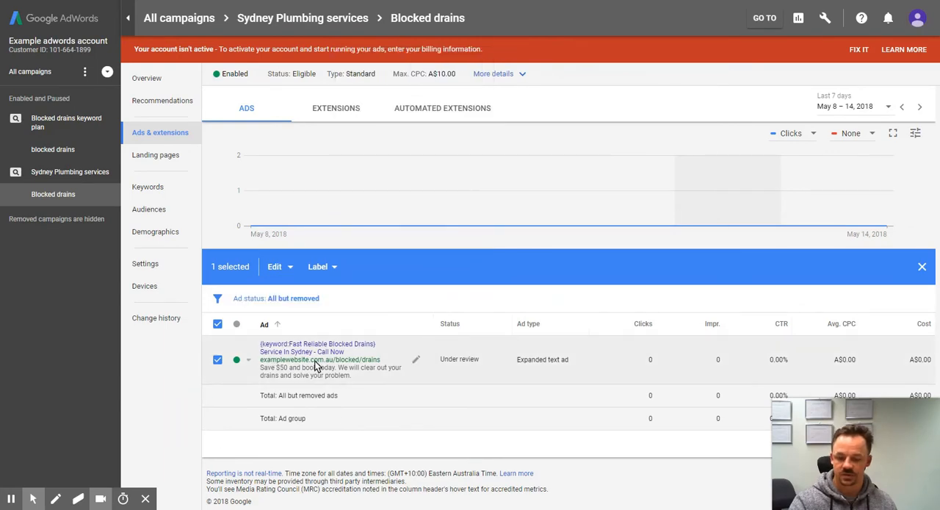
key(ctrl+c)
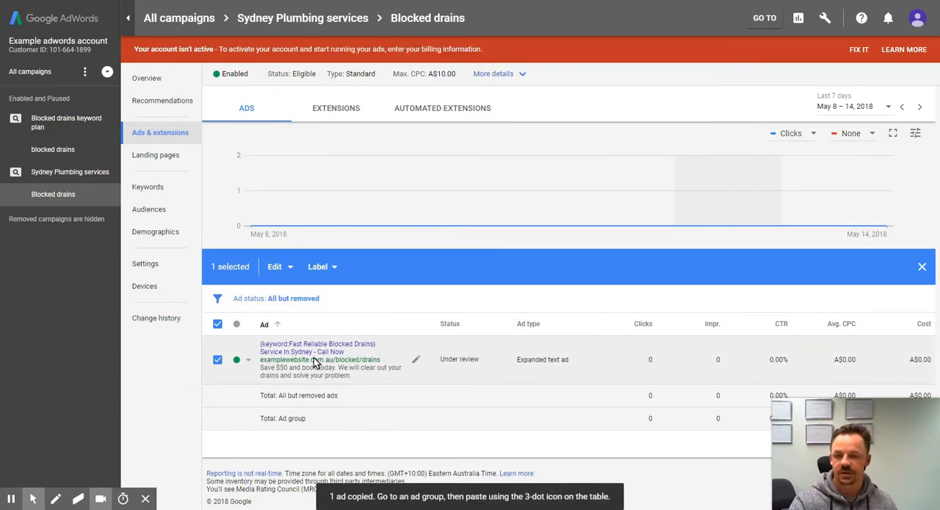
Step: Paste the copied ad into the blocked drains ad group of the Blocked drains keyword plan campaign, without pausing or duplicating it
click(59, 153)
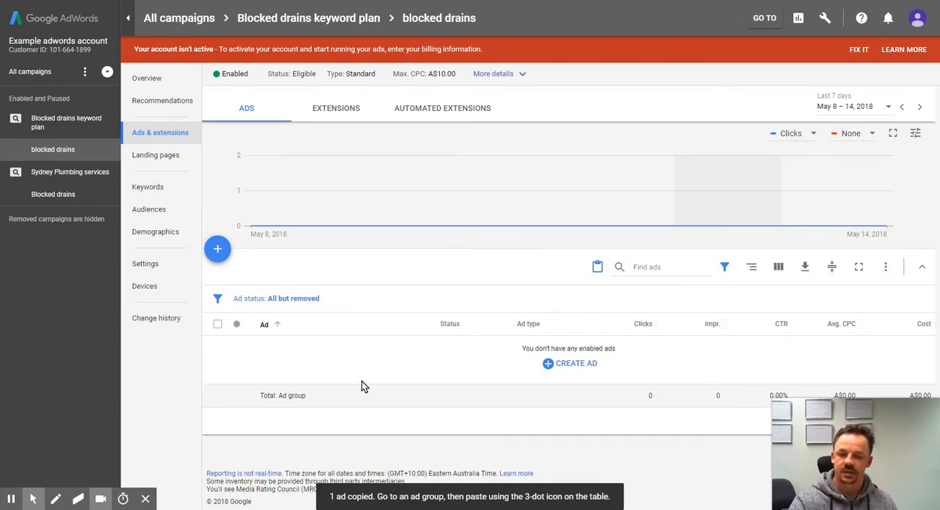
key(ctrl+v)
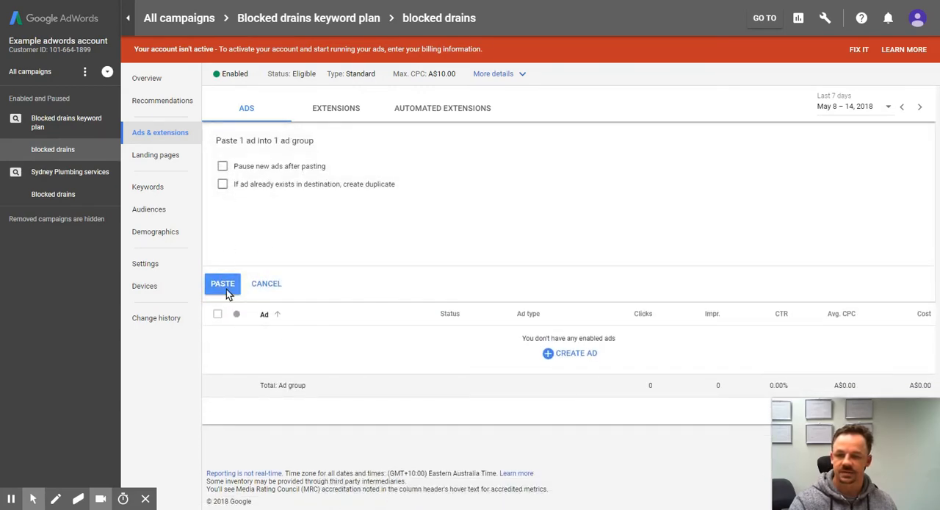
click(226, 287)
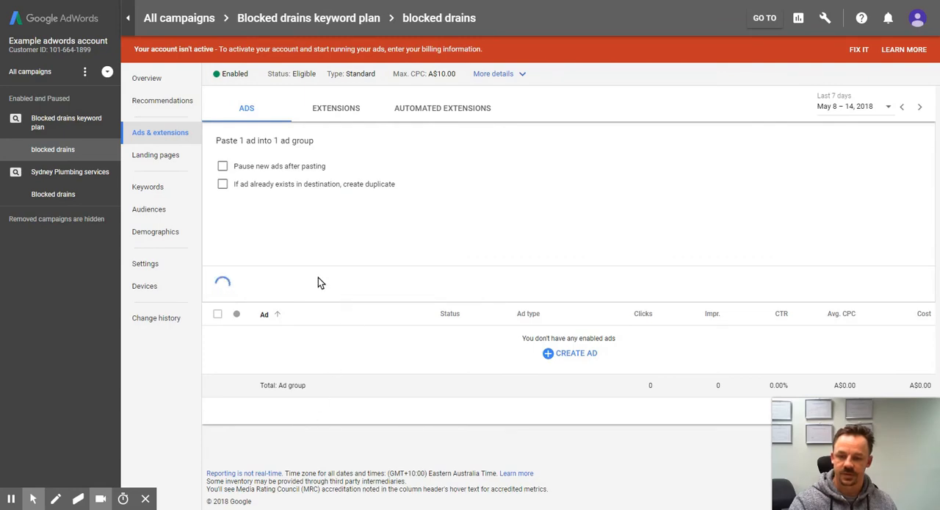